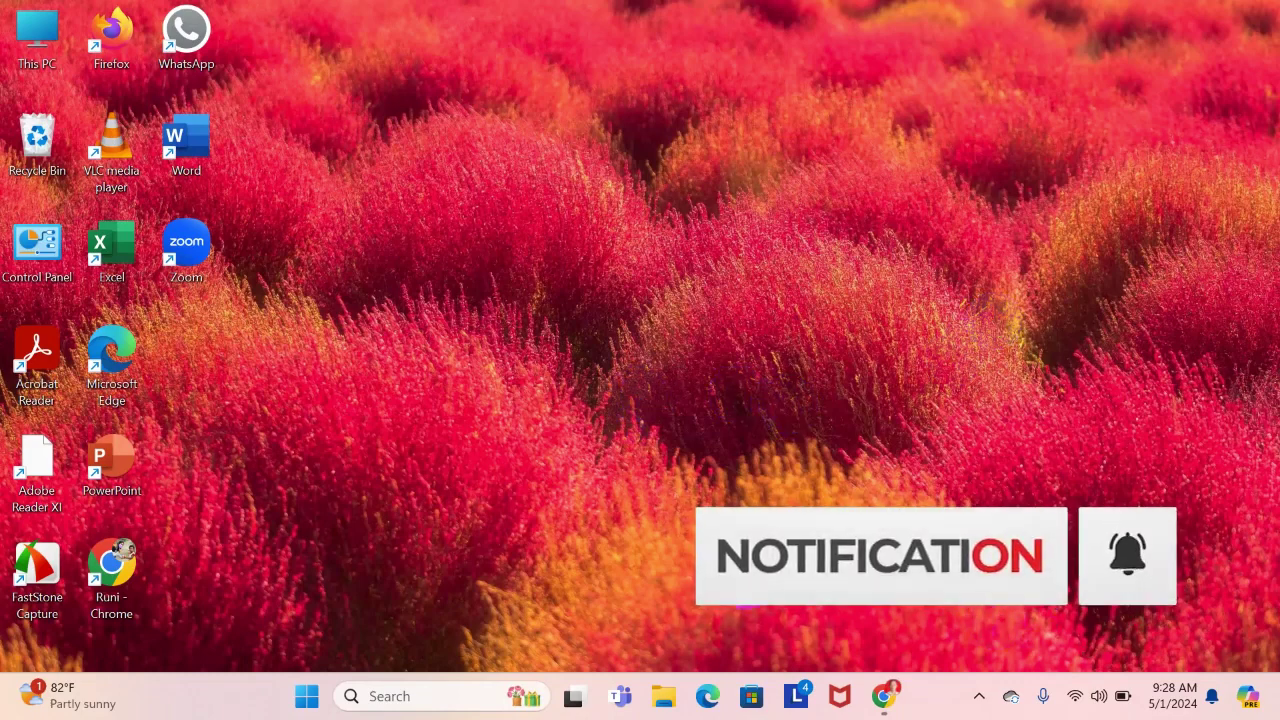
# Step: Open the Chrome browser, search Google for "wheel of names" and open the Wheel of Names random name picker site
pyautogui.click(888, 701)
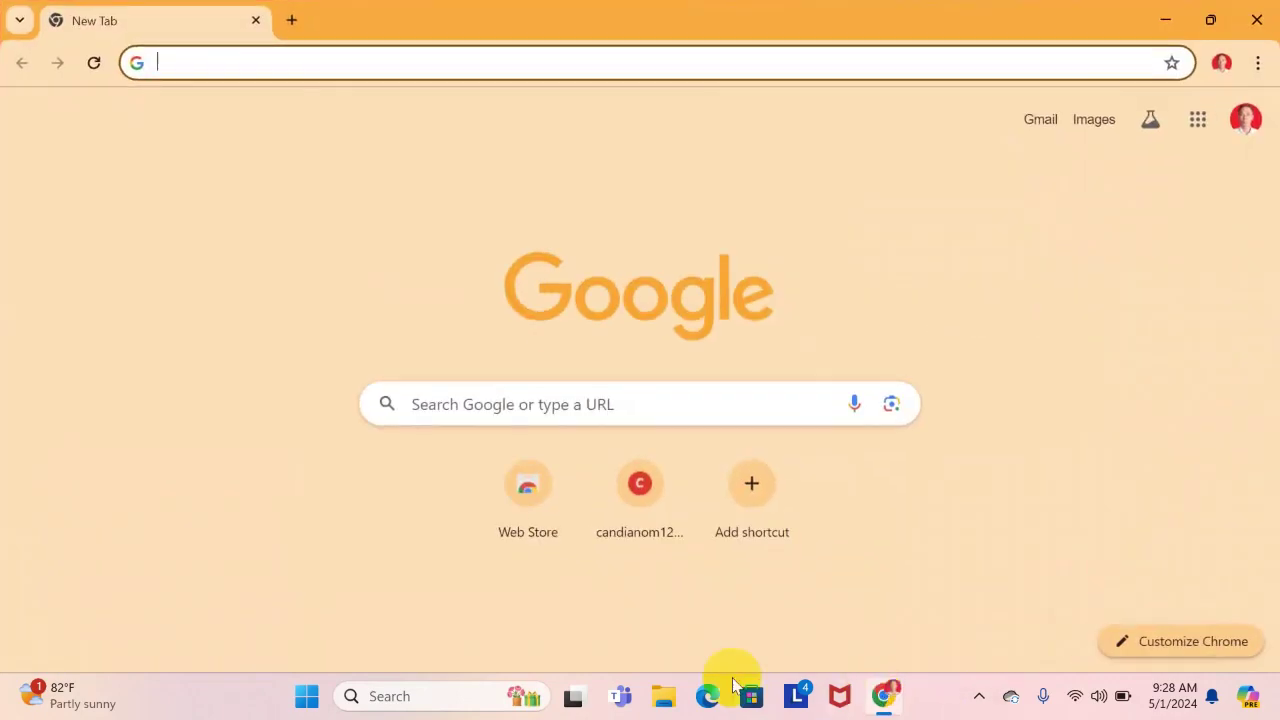
pyautogui.click(511, 410)
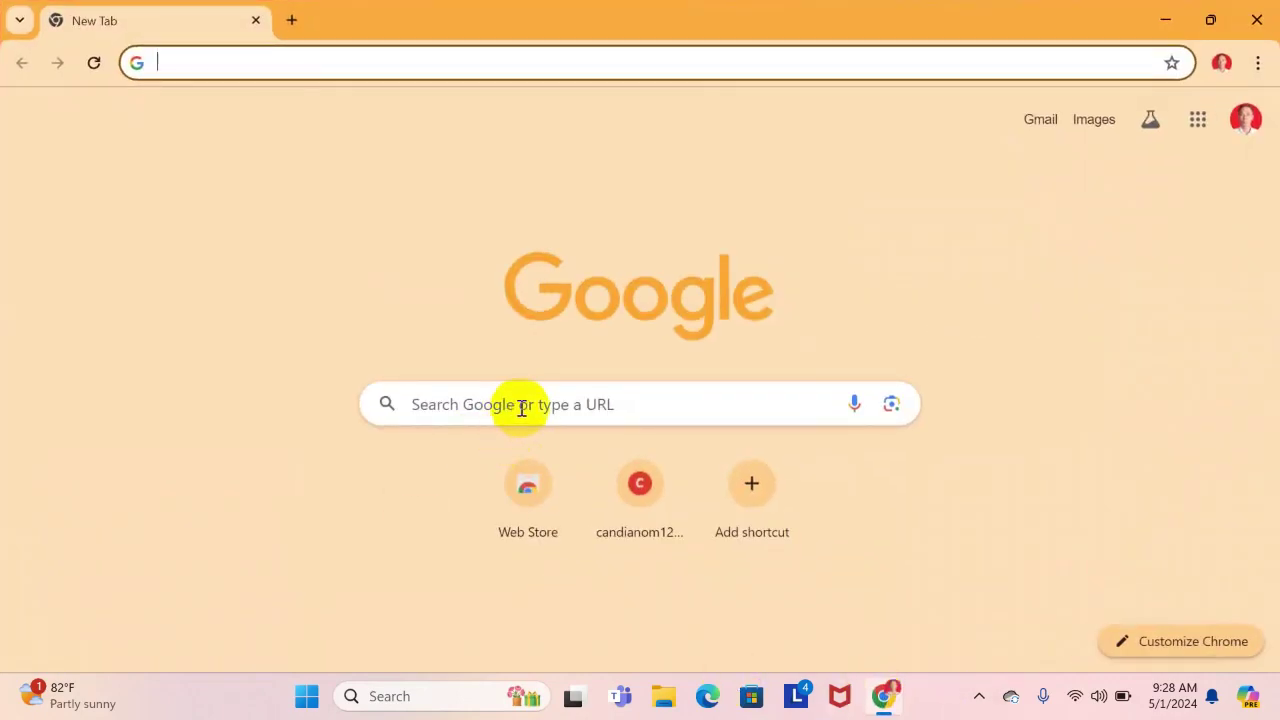
pyautogui.click(521, 408)
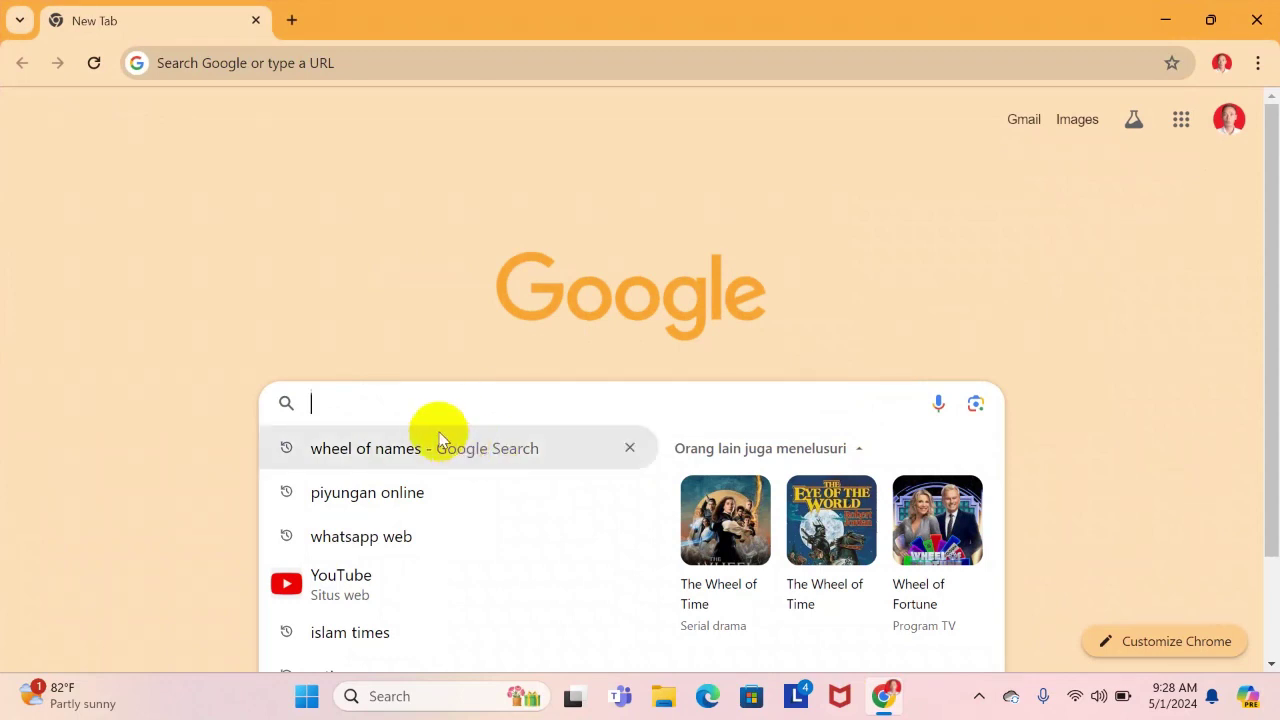
pyautogui.write('wheel of names')
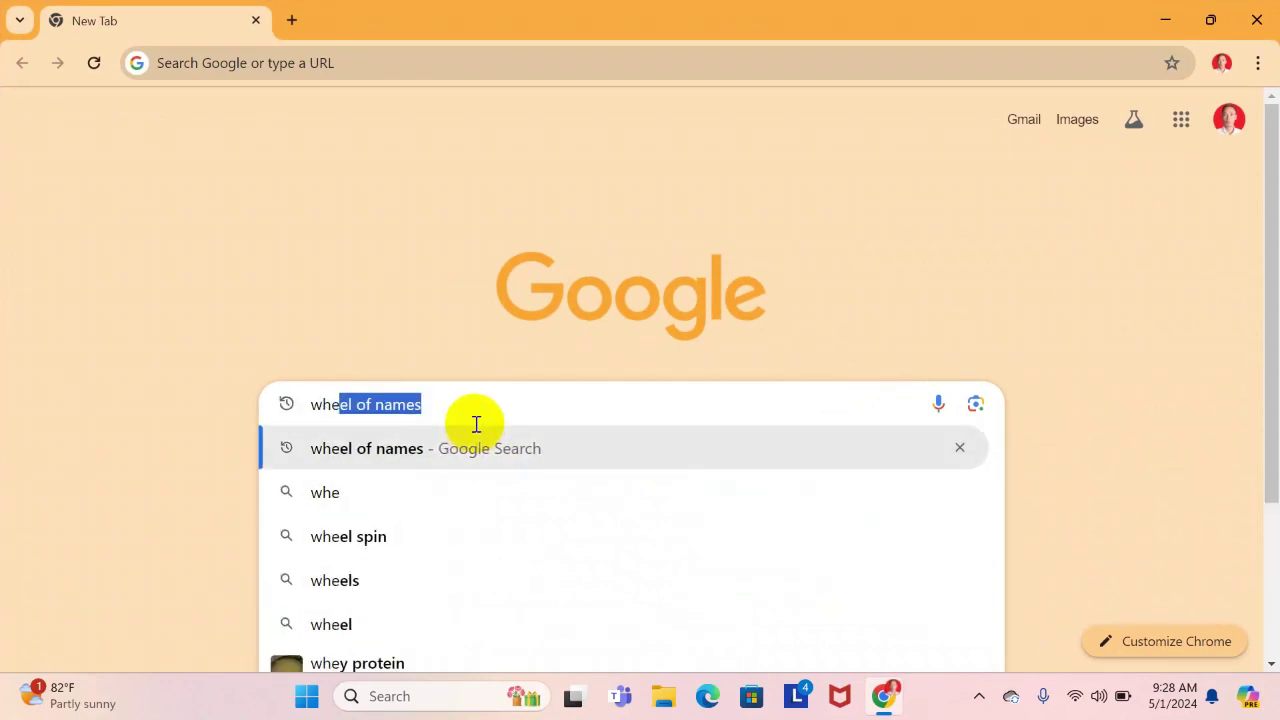
pyautogui.click(457, 449)
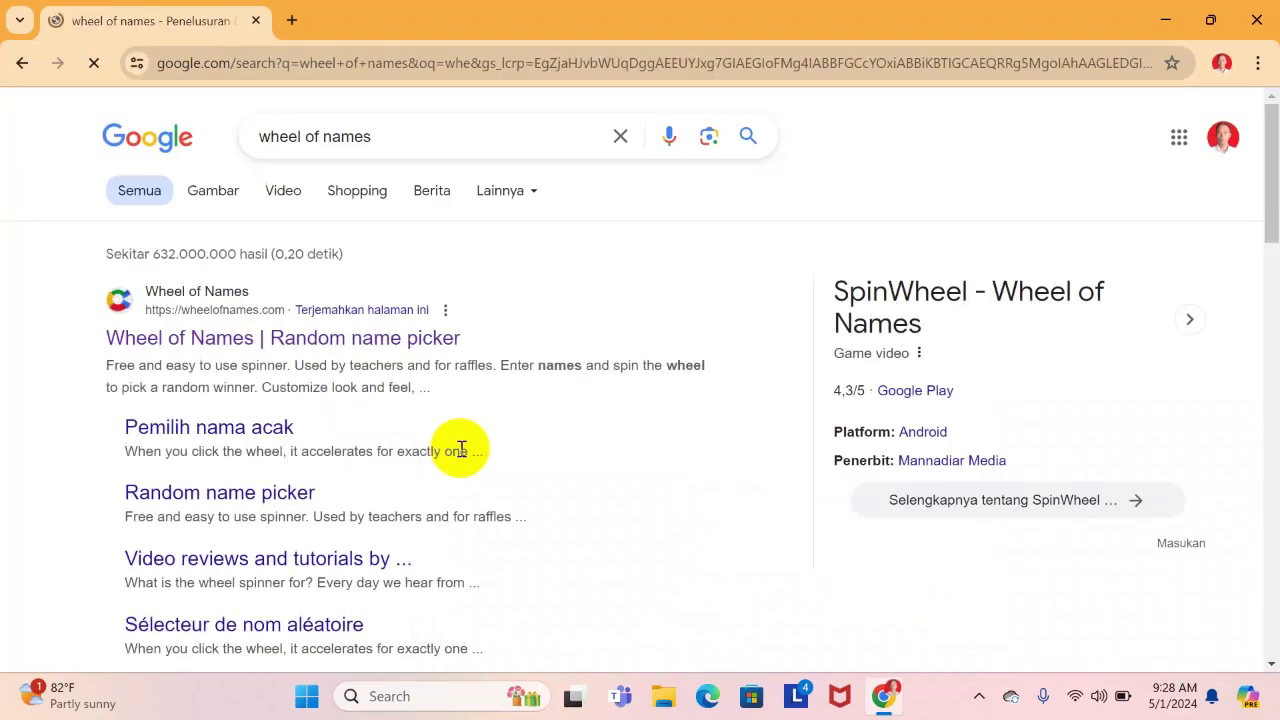
pyautogui.click(303, 340)
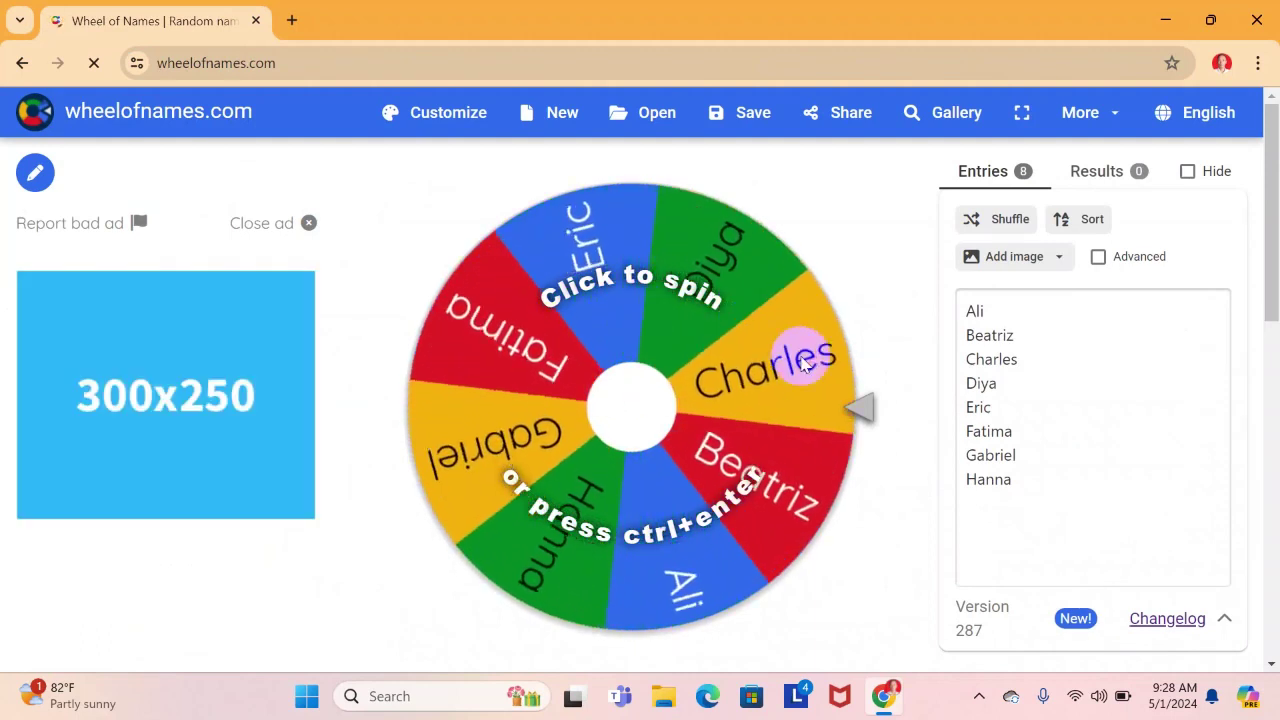
# Step: Spin the sample wheel once and close the winner announcement without removing the entry
pyautogui.click(646, 410)
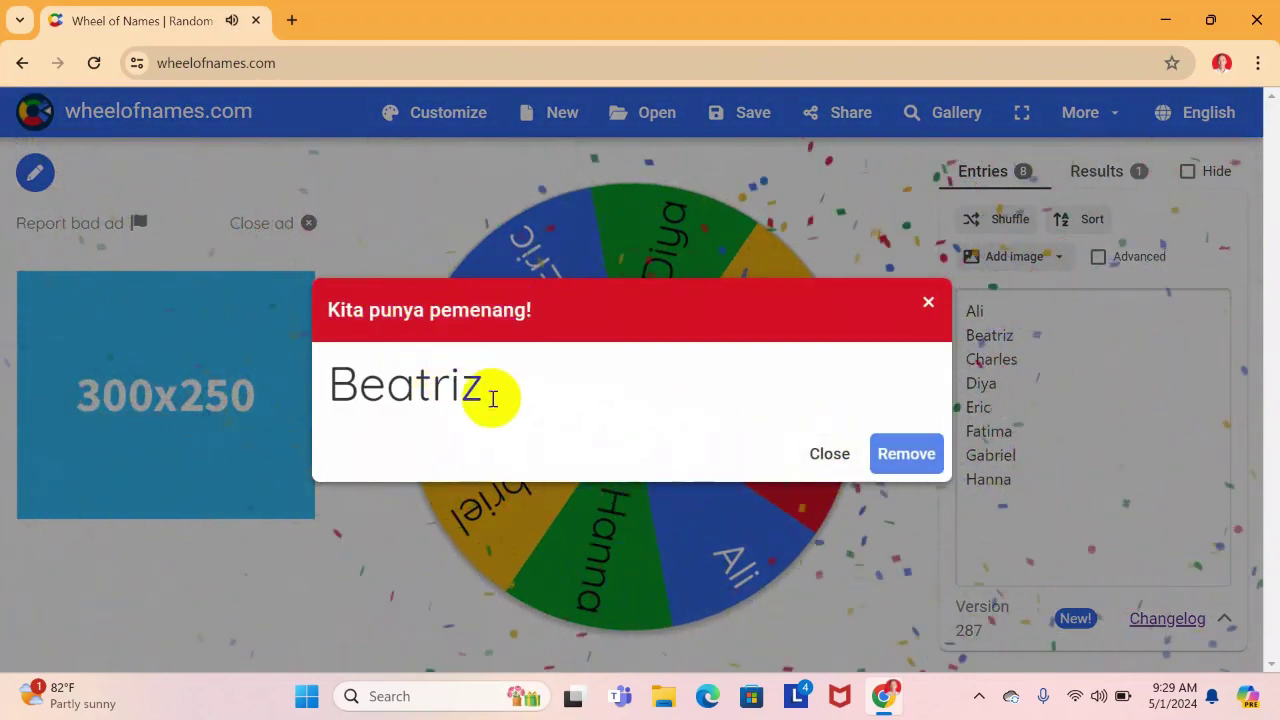
pyautogui.click(829, 455)
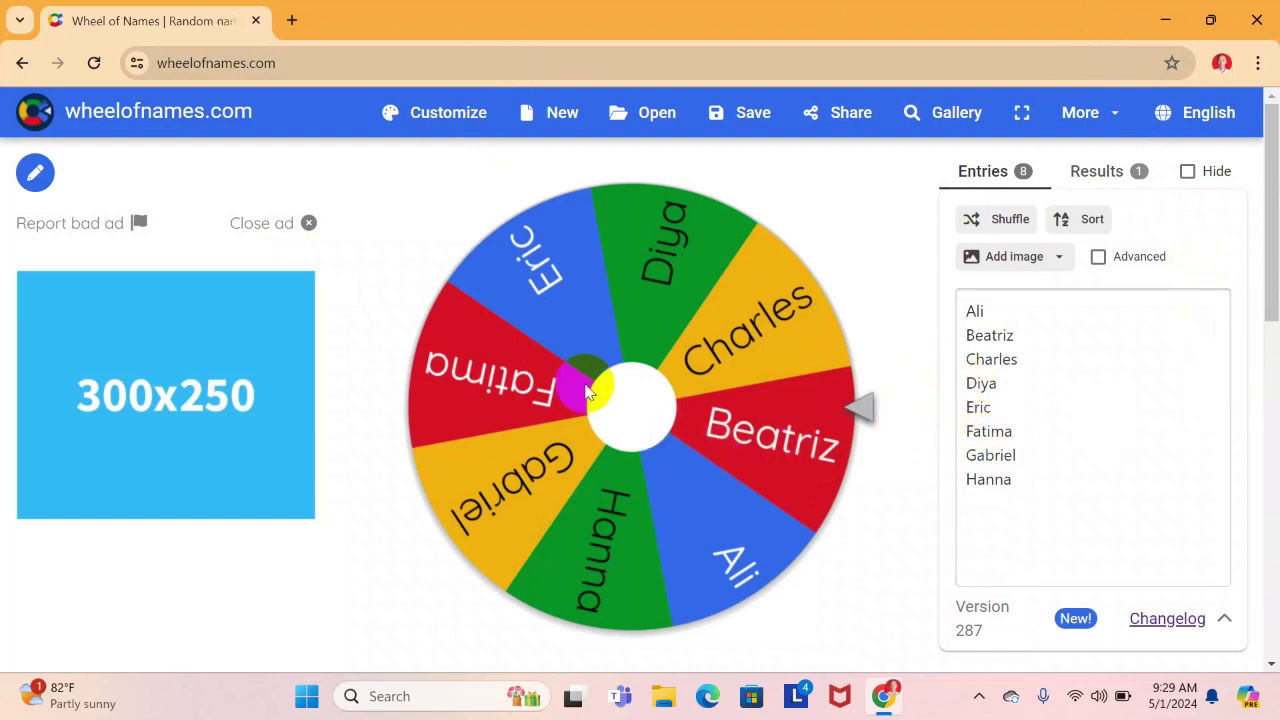
# Step: Delete all the sample names from the wheel's entries list
pyautogui.click(1000, 310)
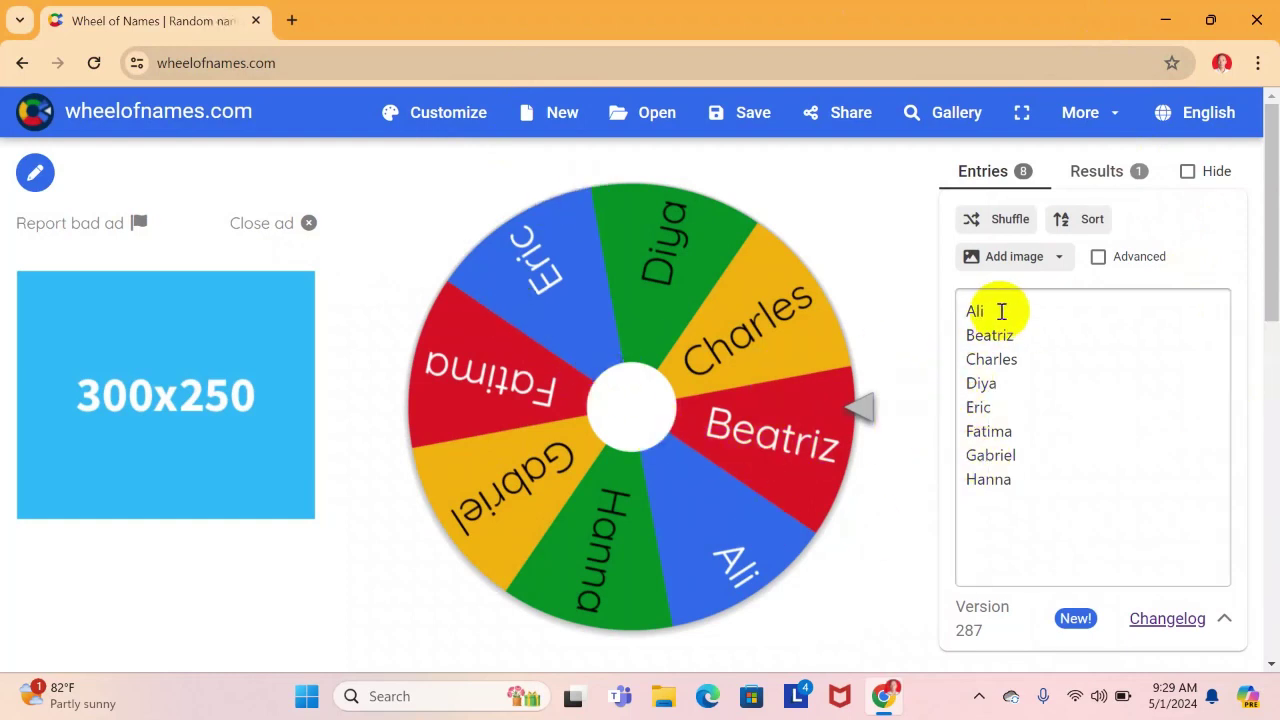
pyautogui.moveTo(967, 311); pyautogui.dragTo(1020, 488)
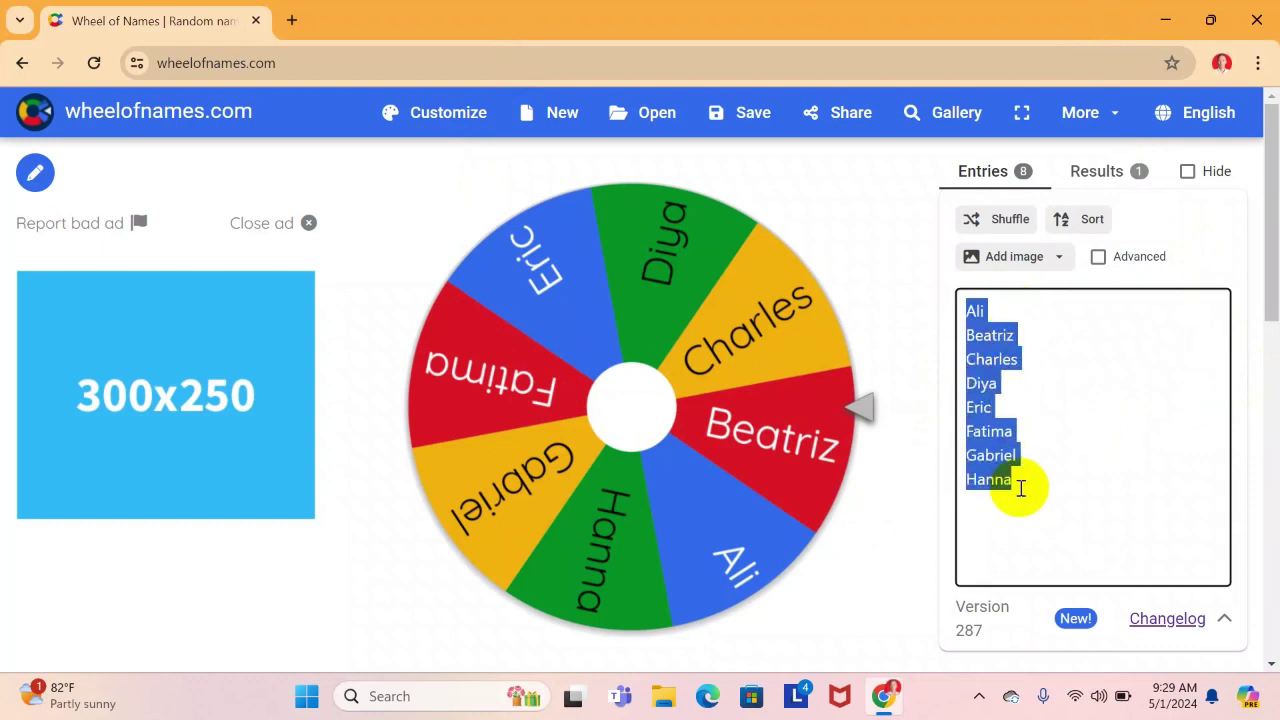
pyautogui.press('BackSpace')
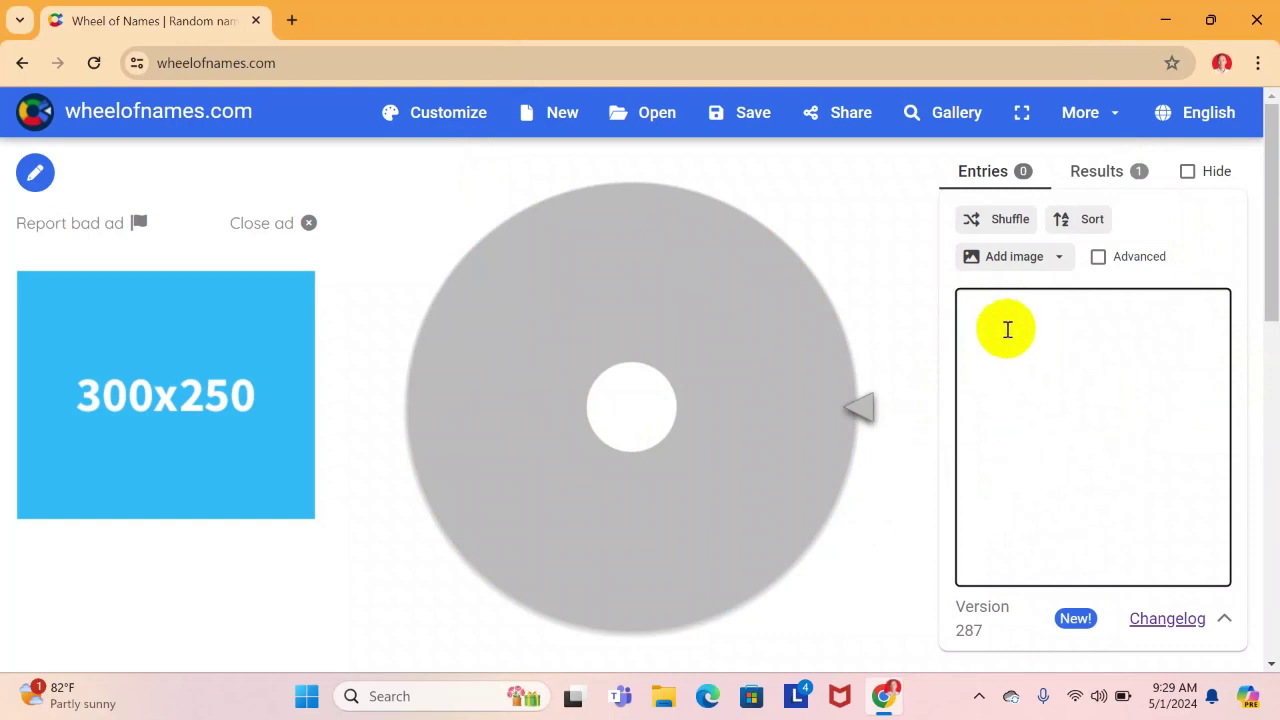
# Step: Enter eight participants' first names as wheel entries, one name per line
pyautogui.write('budi')
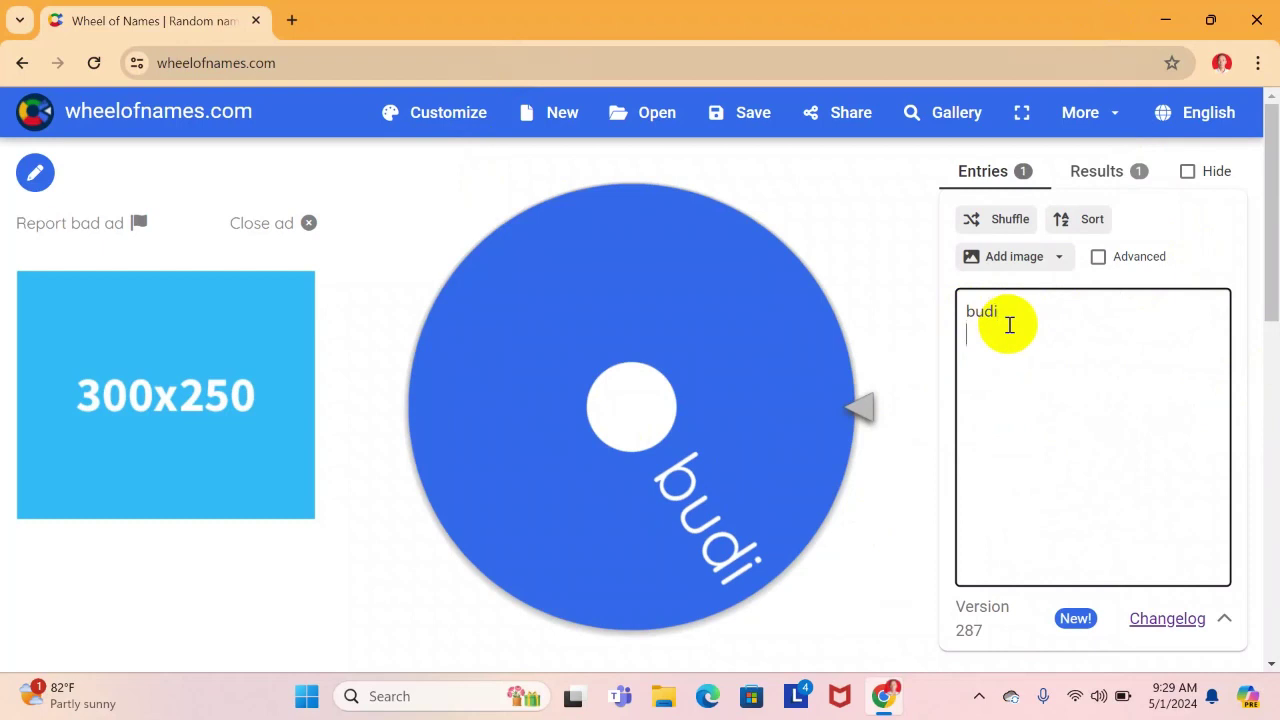
pyautogui.write('ani')
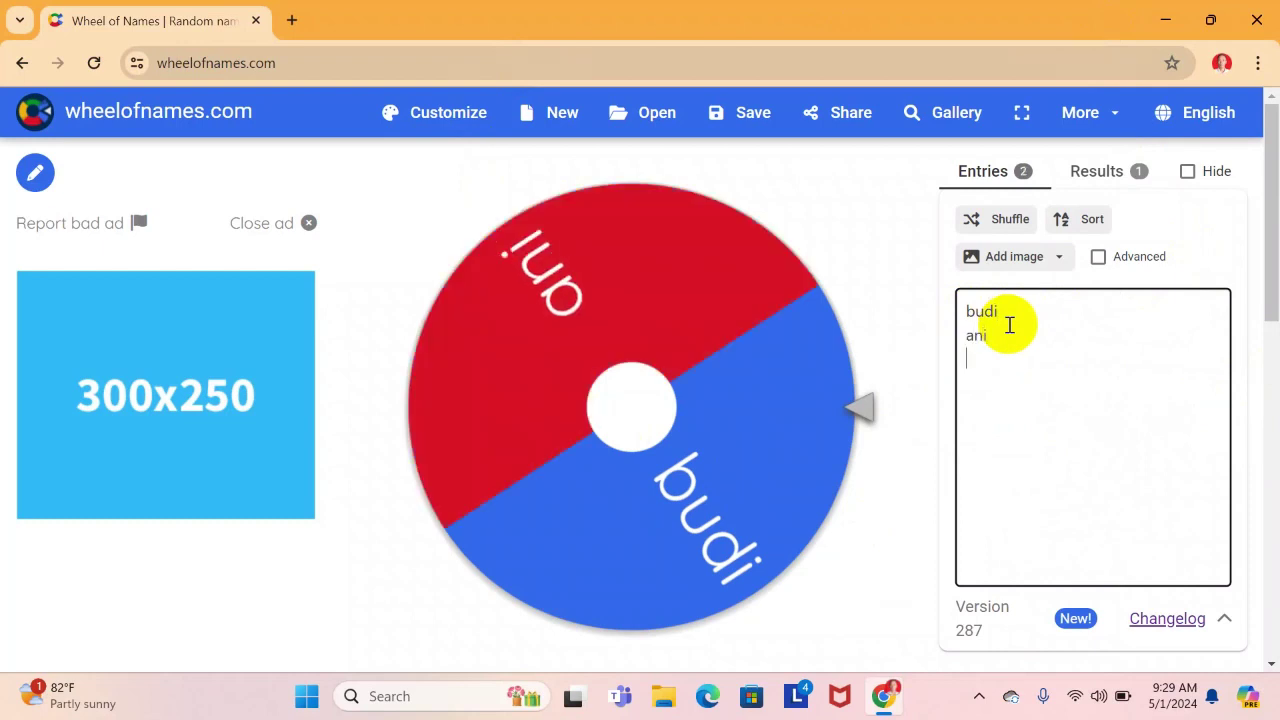
pyautogui.press('Return')
pyautogui.write('Edi ')
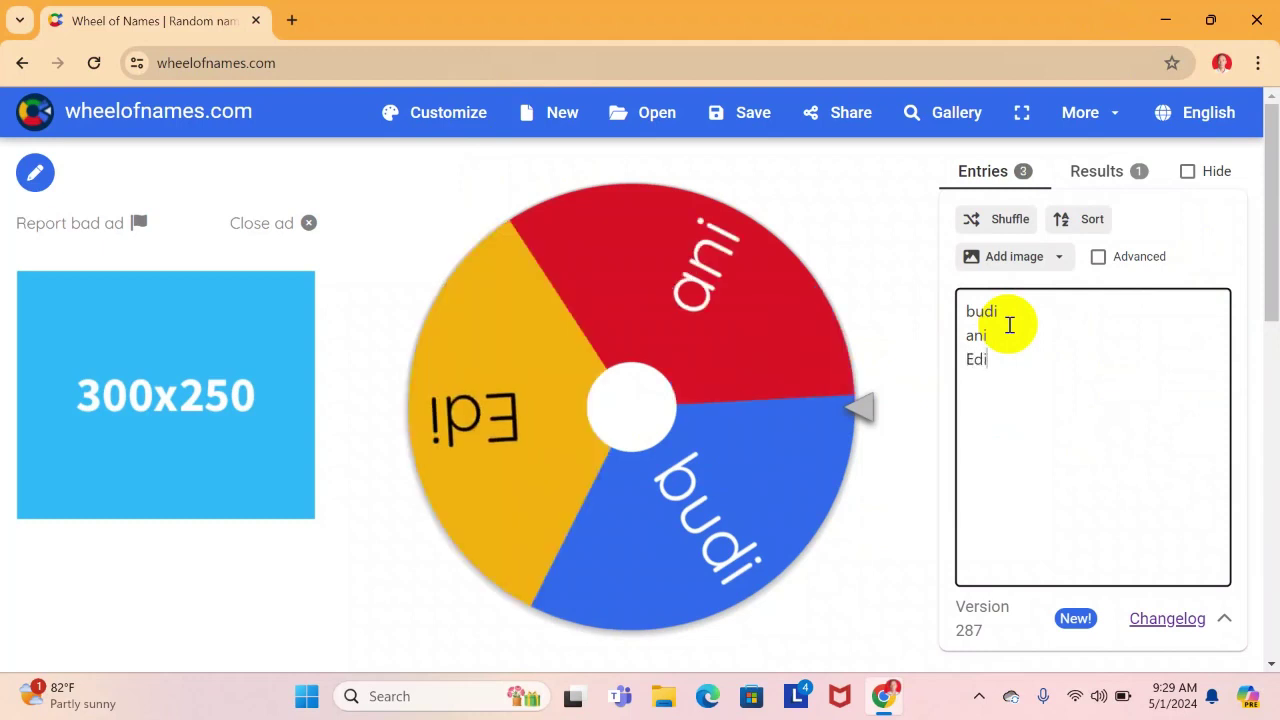
pyautogui.write('Beni')
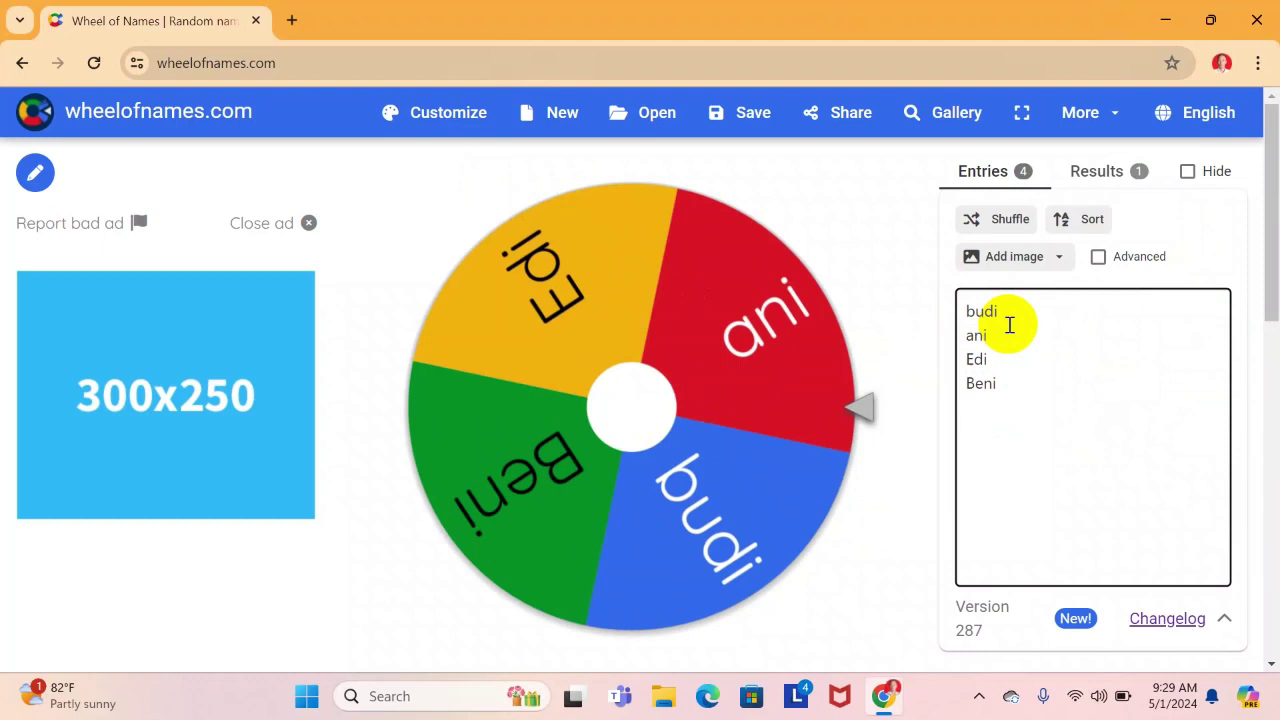
pyautogui.press('Return')
pyautogui.write('Desi ')
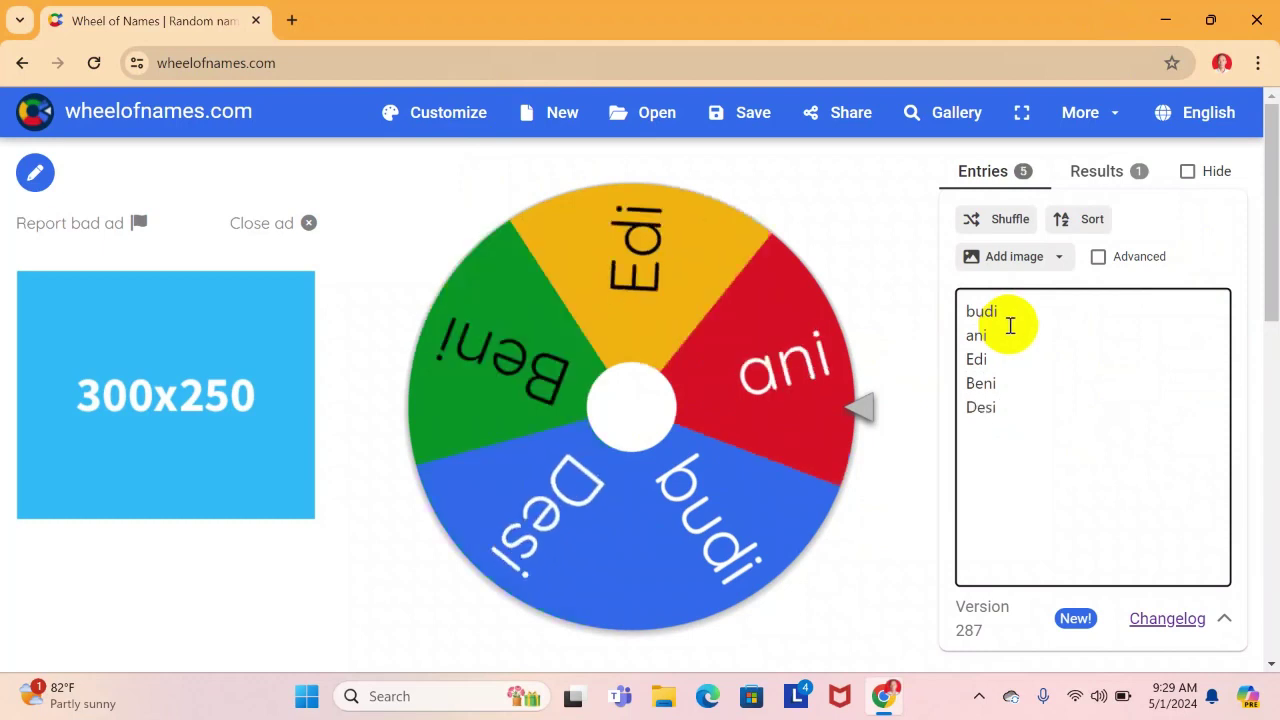
pyautogui.write('Elin')
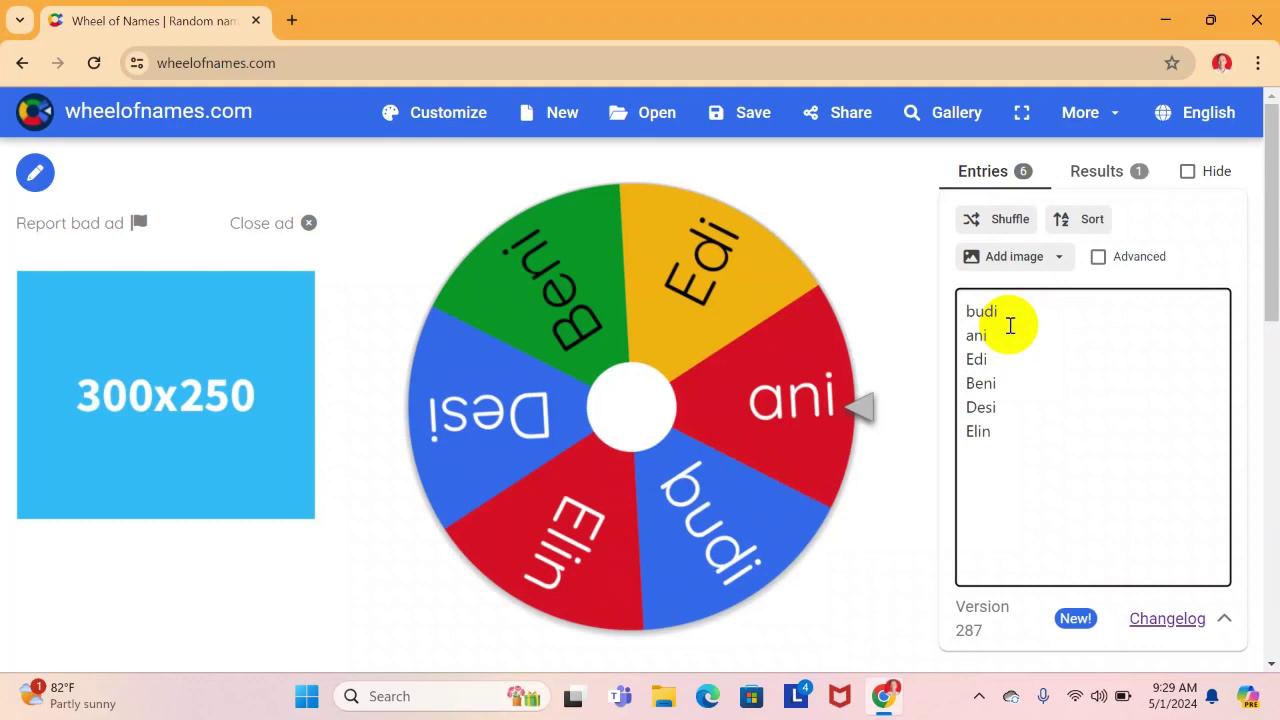
pyautogui.press('Return')
pyautogui.write('Maedi')
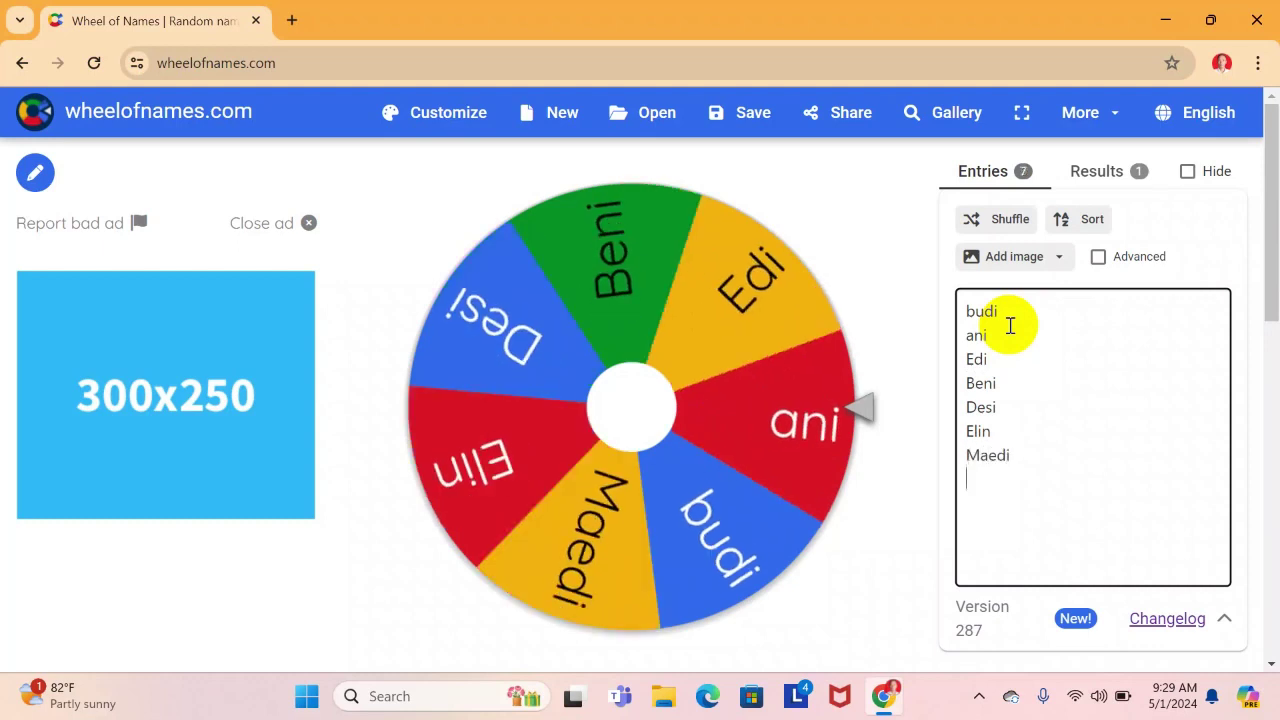
pyautogui.press('Return')
pyautogui.write('Dedi')
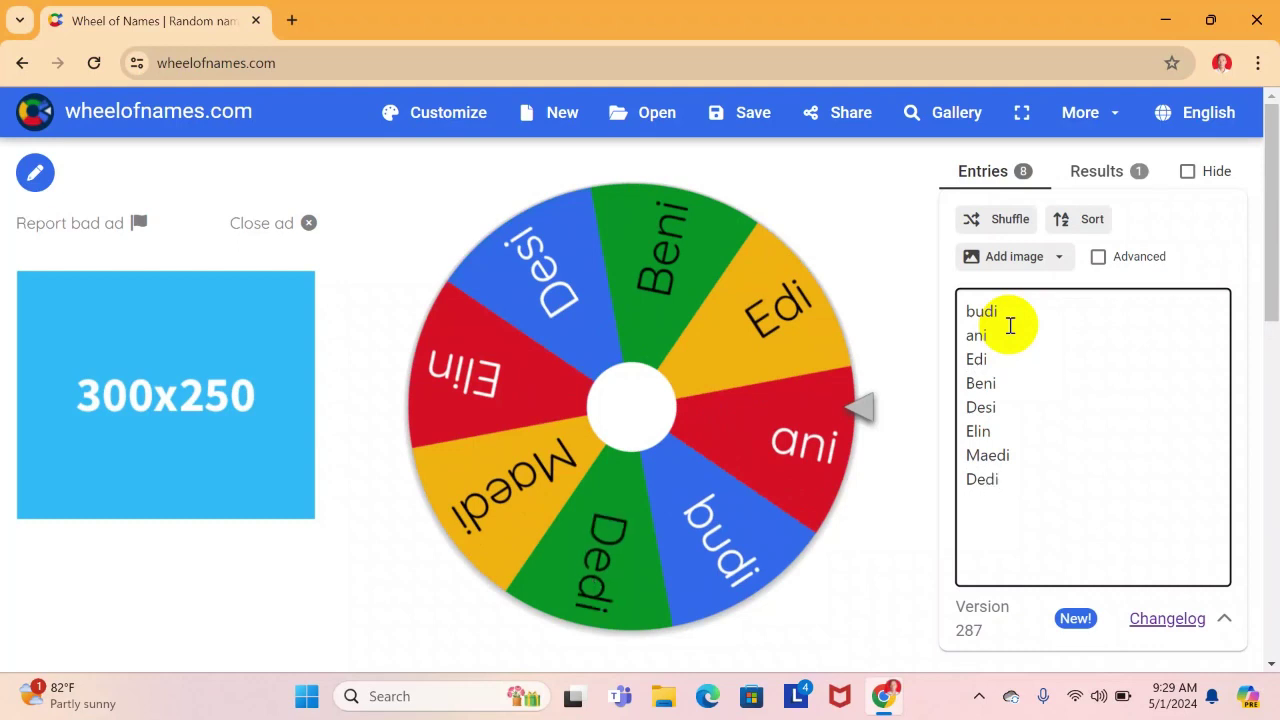
pyautogui.press('Return')
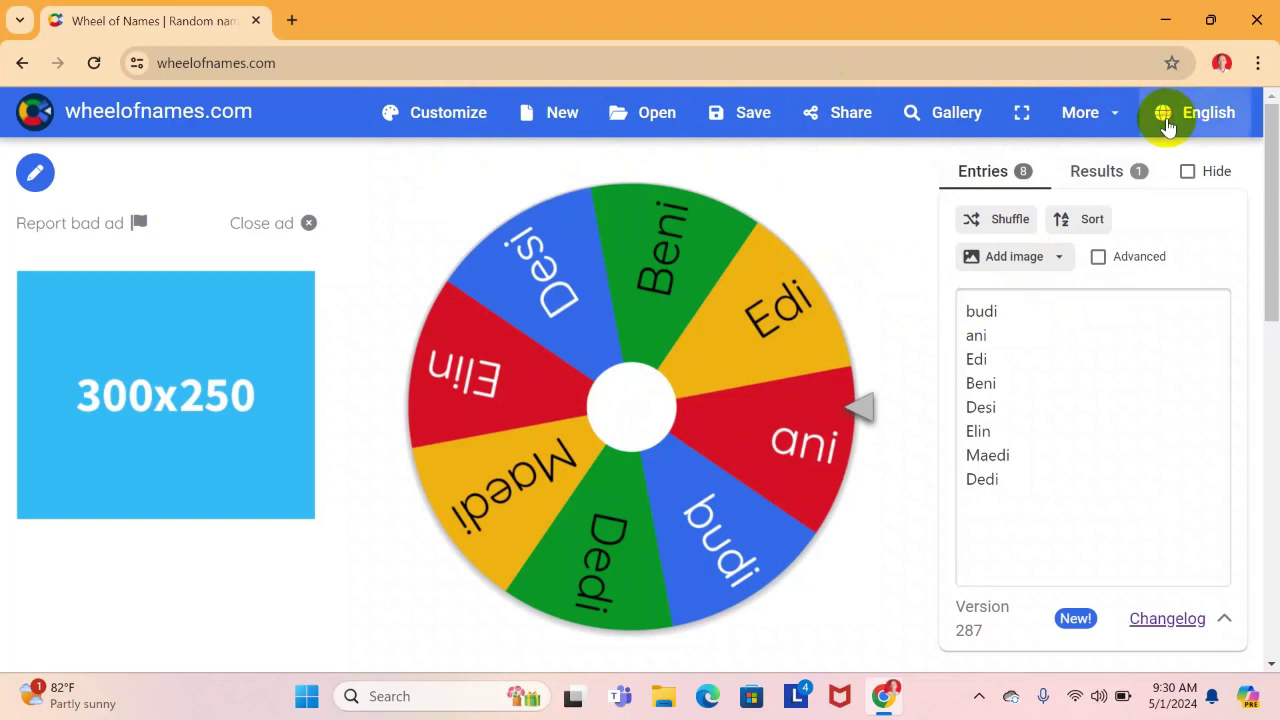
# Step: Change the site's display language to Bahasa Indonesia
pyautogui.click(1166, 118)
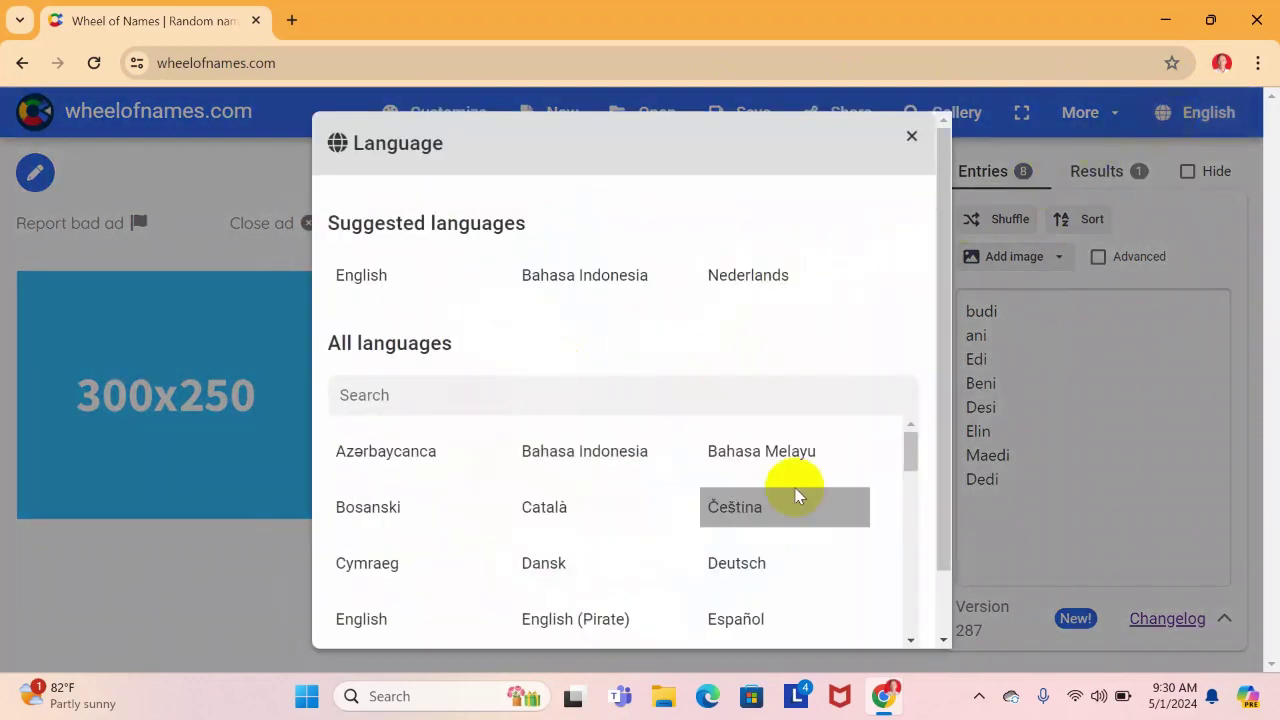
pyautogui.scroll(-3, 812, 492)
pyautogui.scroll(-4, 790, 512)
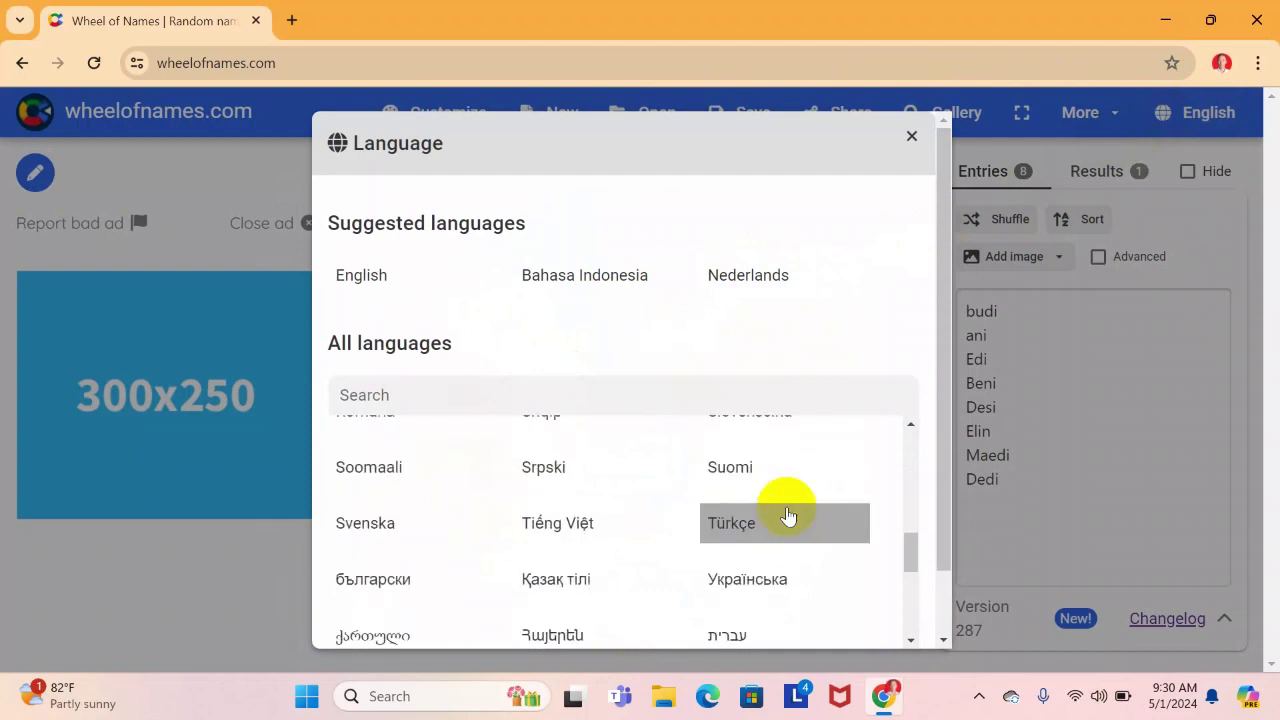
pyautogui.scroll(5, 787, 512)
pyautogui.scroll(3, 785, 506)
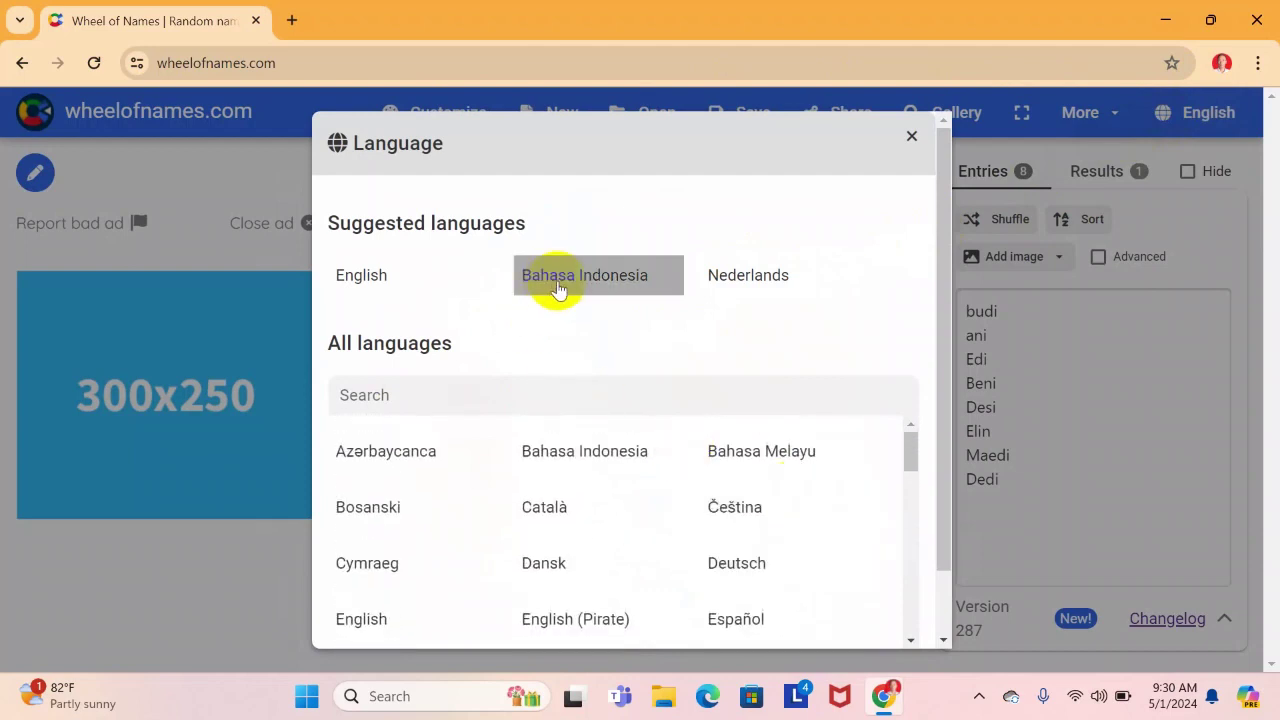
pyautogui.click(578, 460)
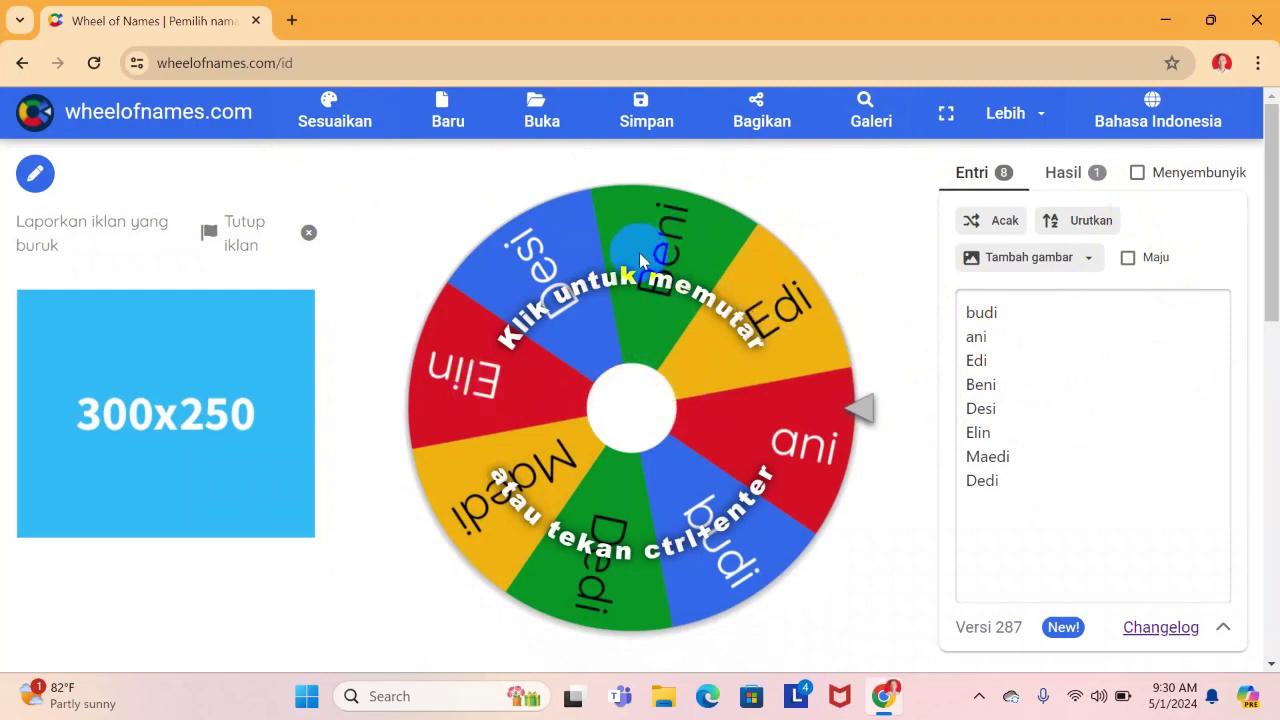
# Step: Add the seated child's green-background photo from the Notice folder to the wheel as an image entry
pyautogui.click(1088, 262)
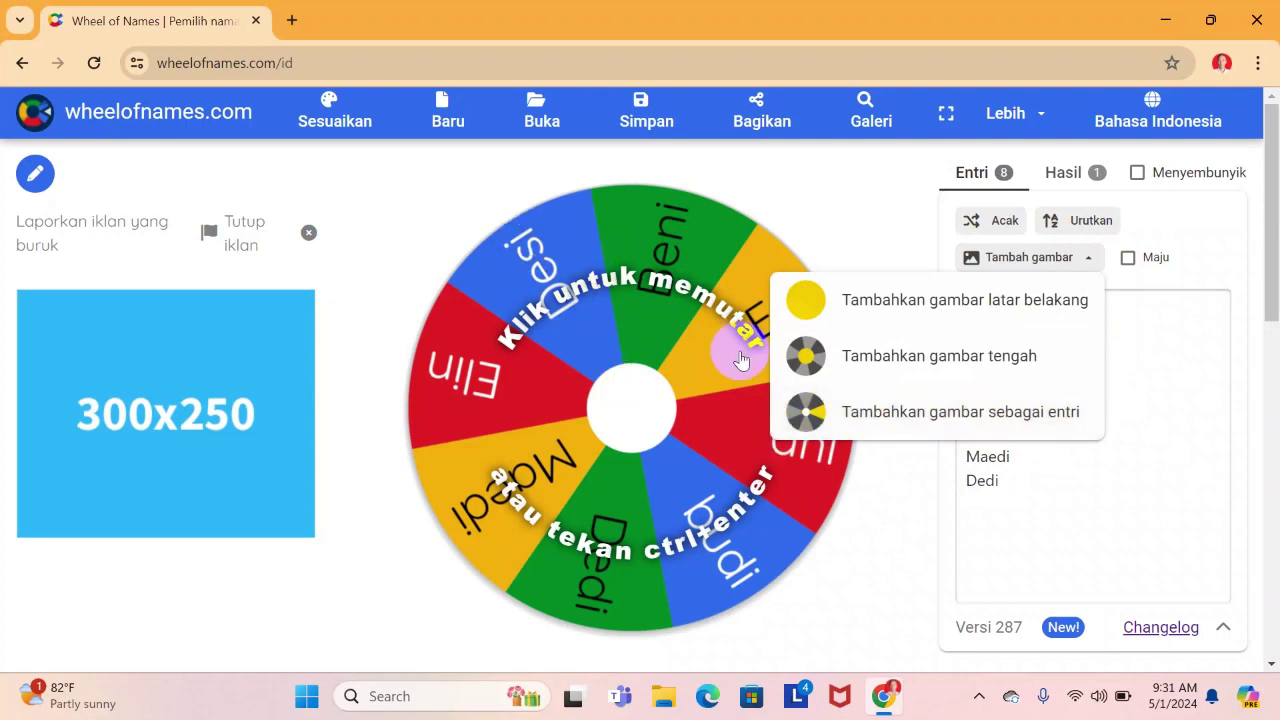
pyautogui.click(869, 418)
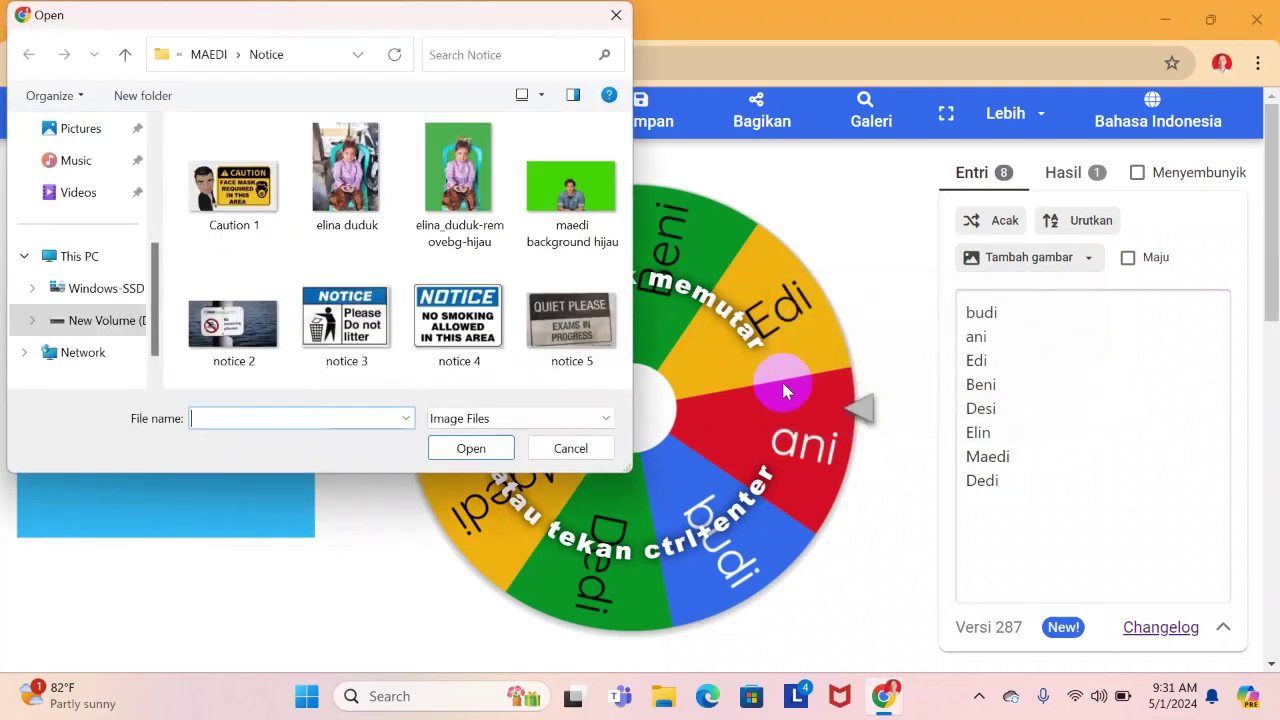
pyautogui.click(457, 185)
pyautogui.click(457, 449)
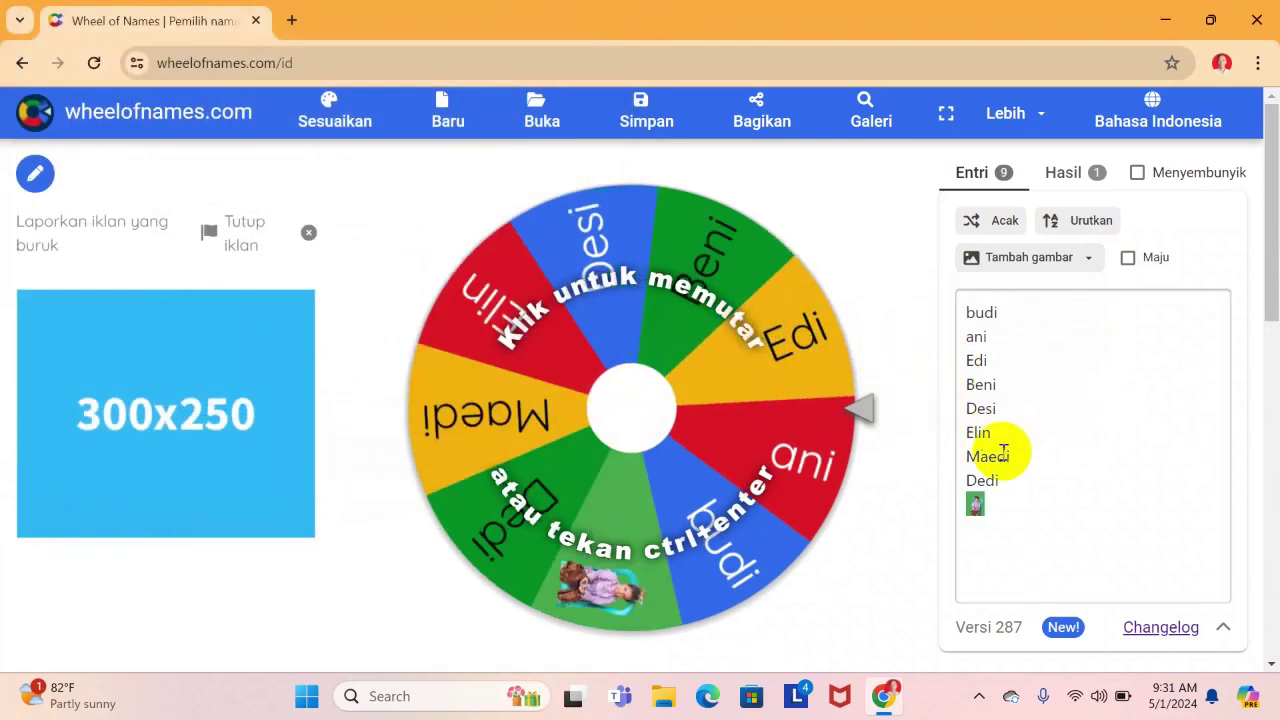
# Step: Move the picture entry from the end of the entries list onto the line of the sixth name
pyautogui.click(977, 505)
pyautogui.click(686, 429)
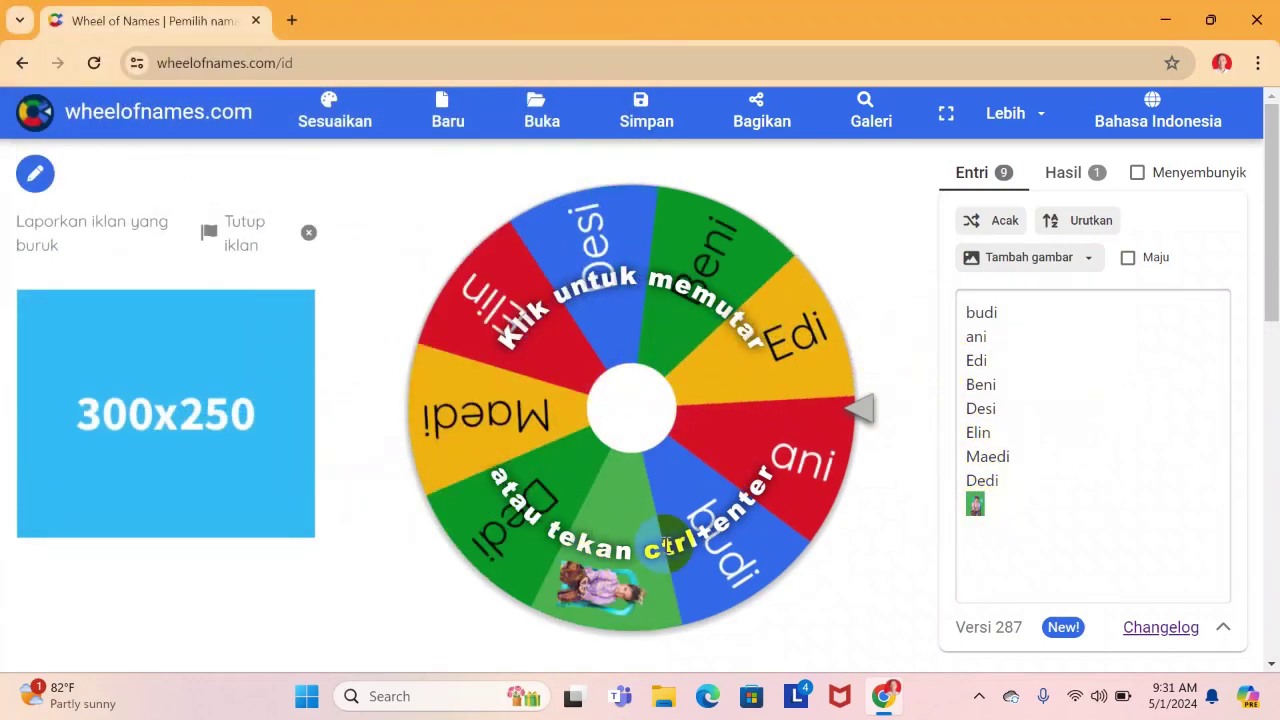
pyautogui.click(971, 529)
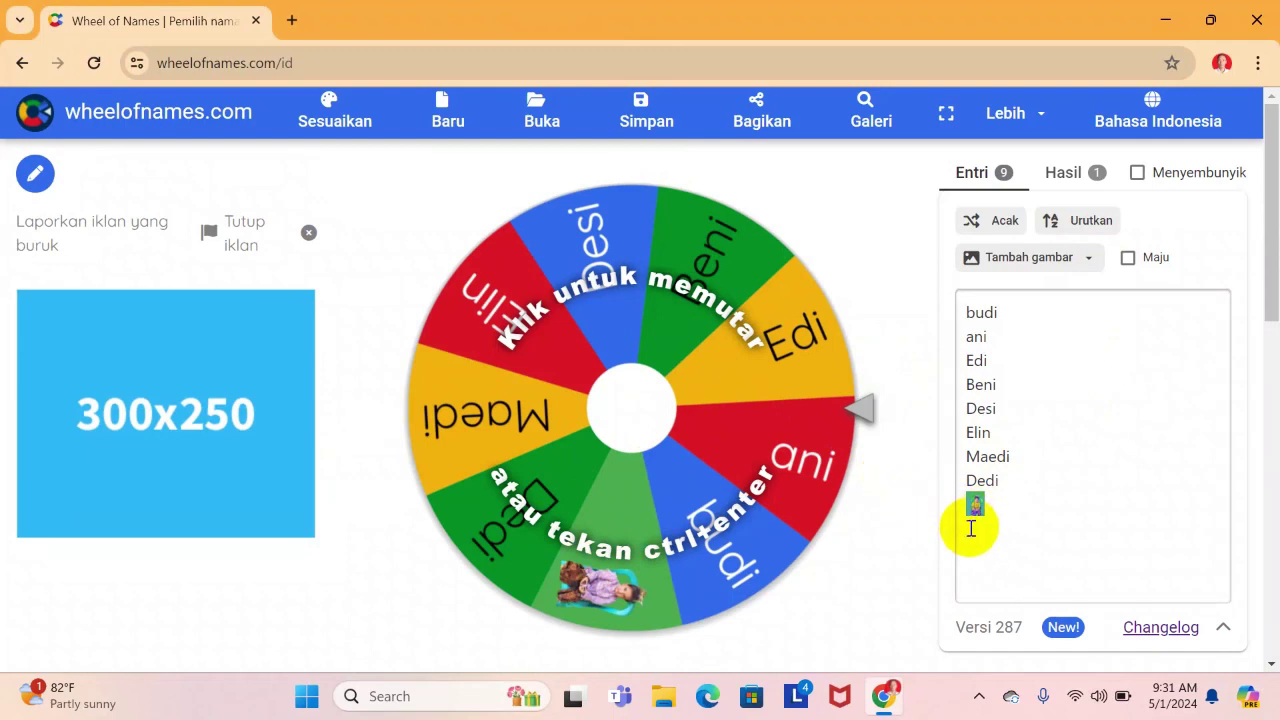
pyautogui.moveTo(975, 505); pyautogui.dragTo(983, 437)
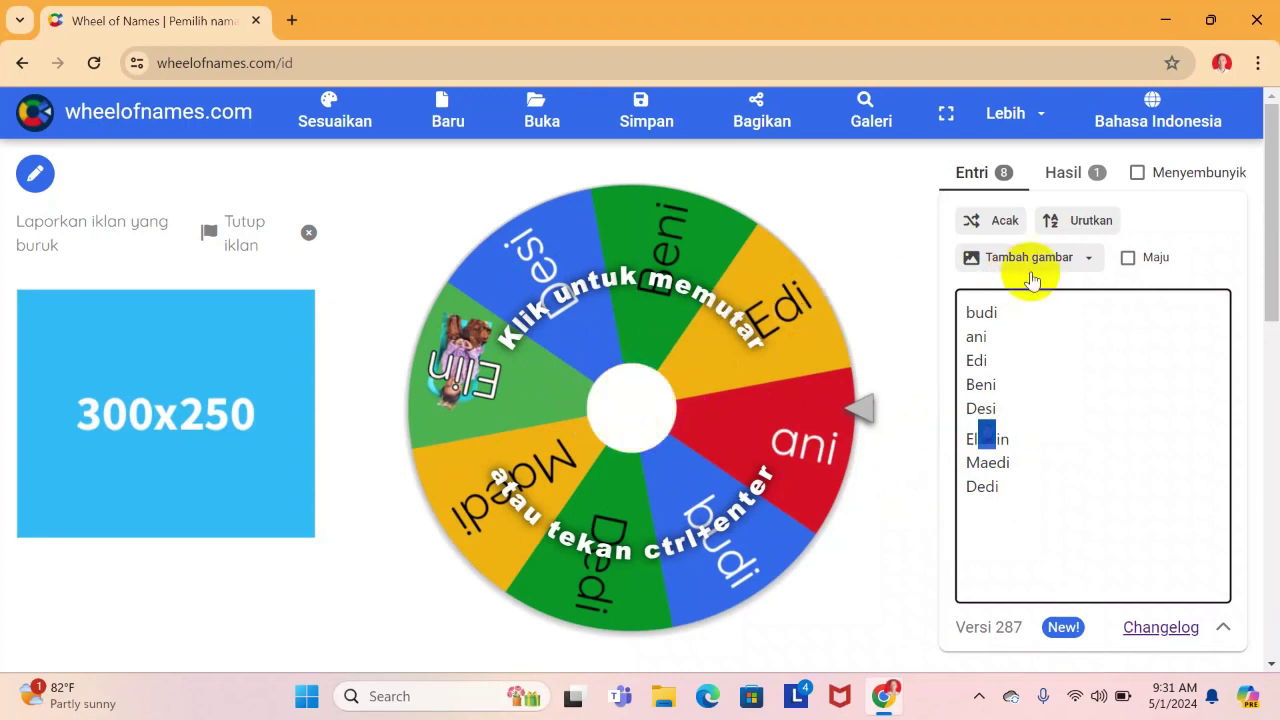
# Step: Upload the man's green-background photo from the Notice folder as the wheel's centre image and use its colours for the sectors
pyautogui.click(1089, 259)
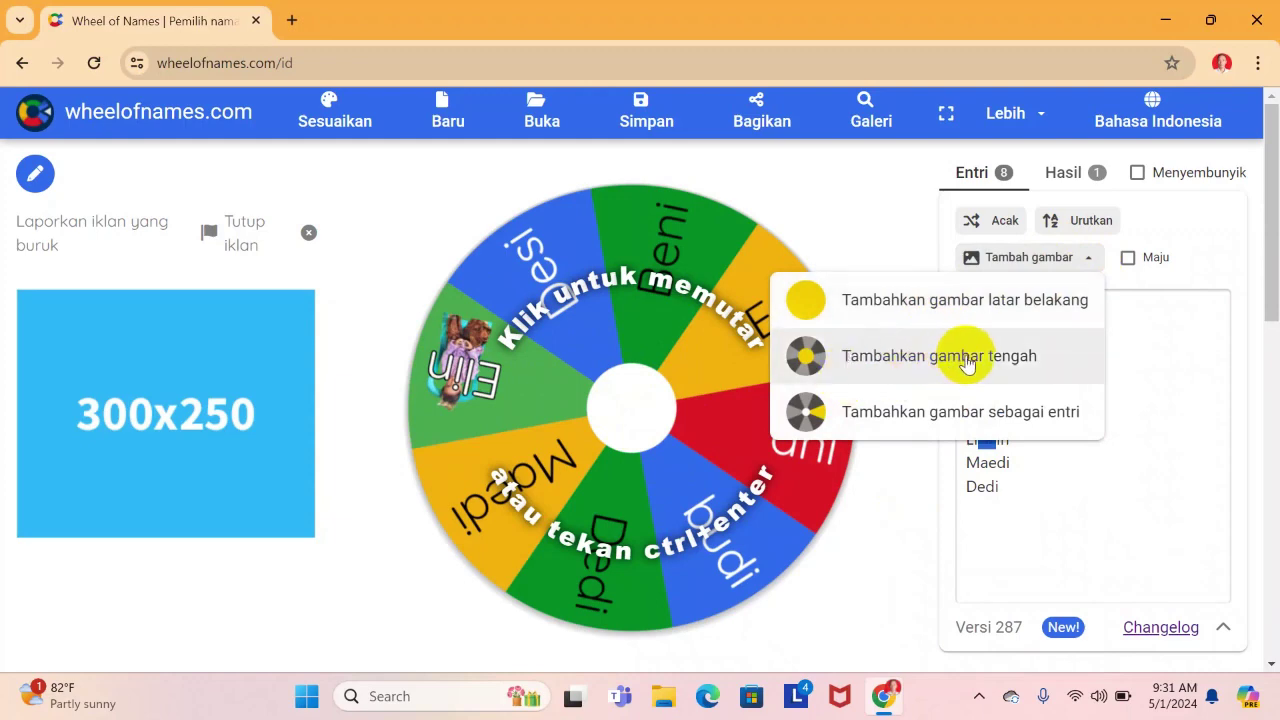
pyautogui.click(966, 364)
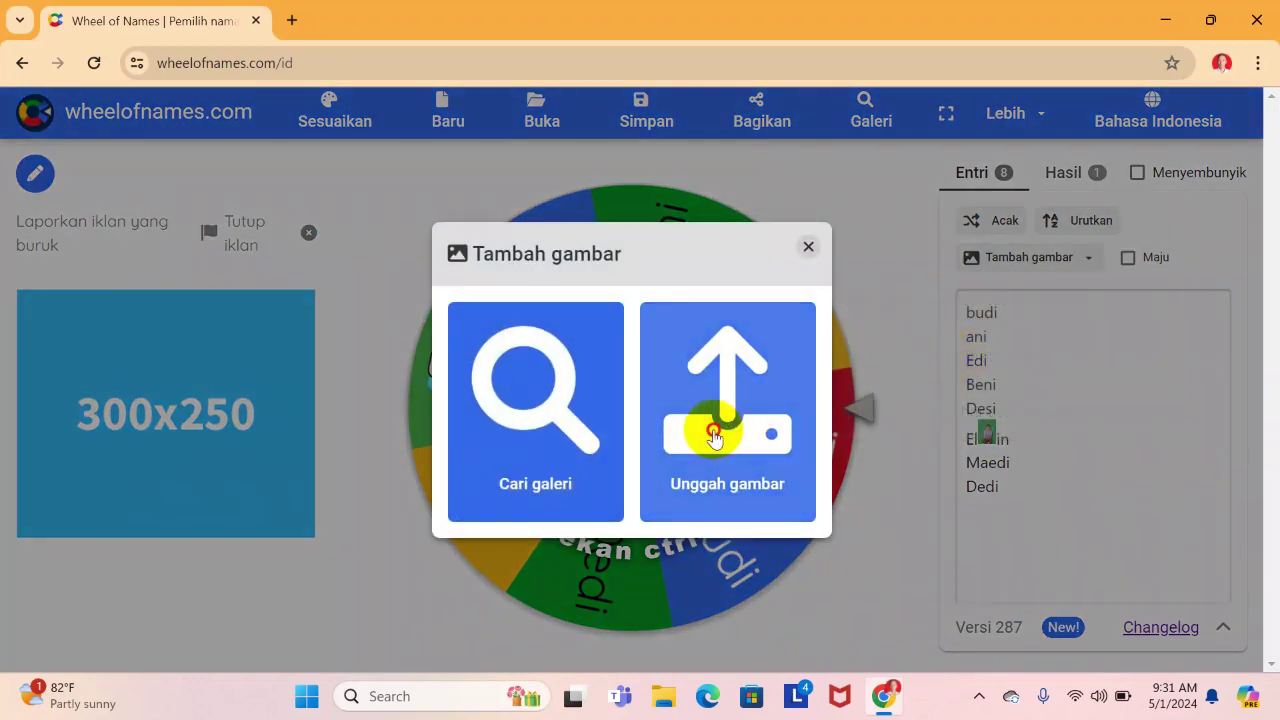
pyautogui.click(712, 427)
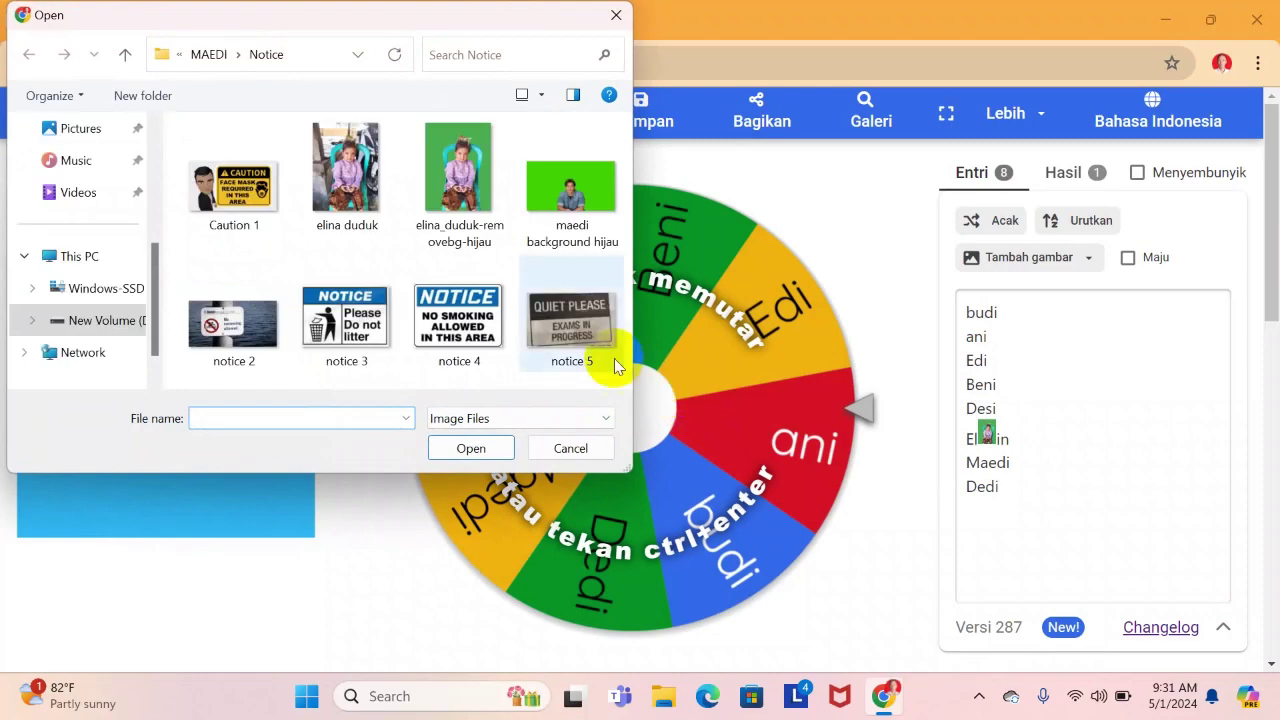
pyautogui.click(570, 200)
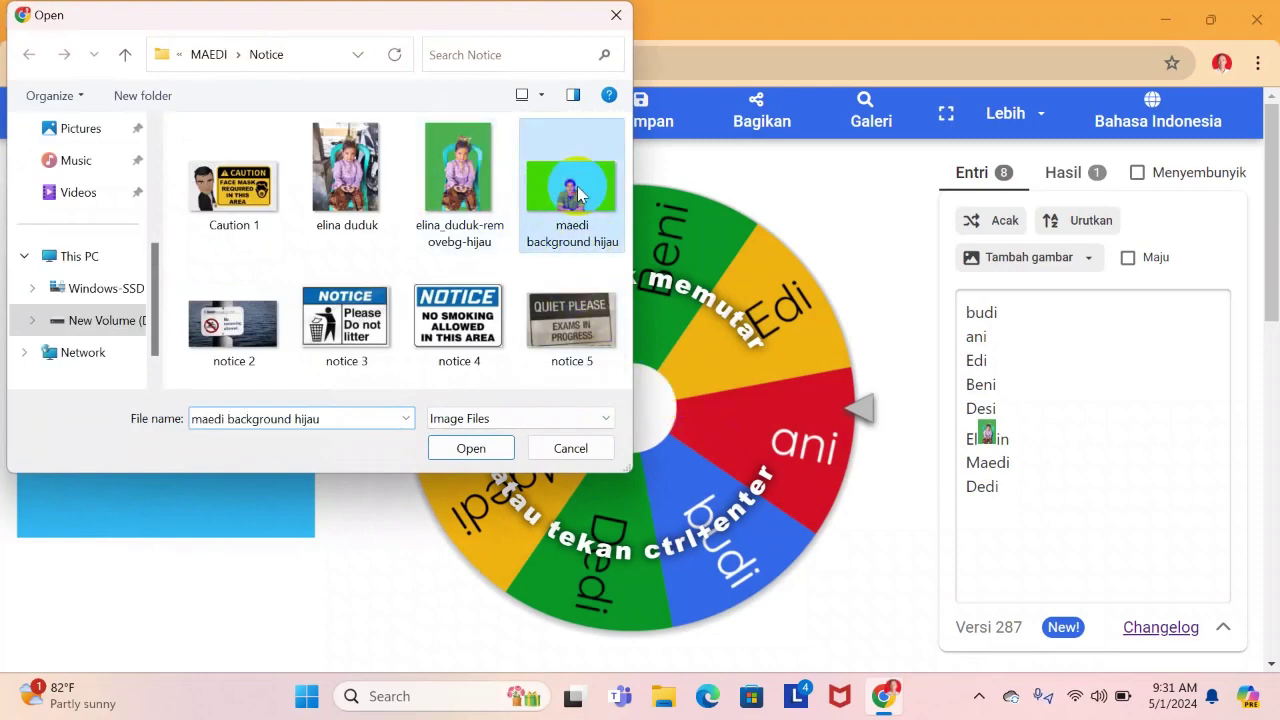
pyautogui.click(471, 448)
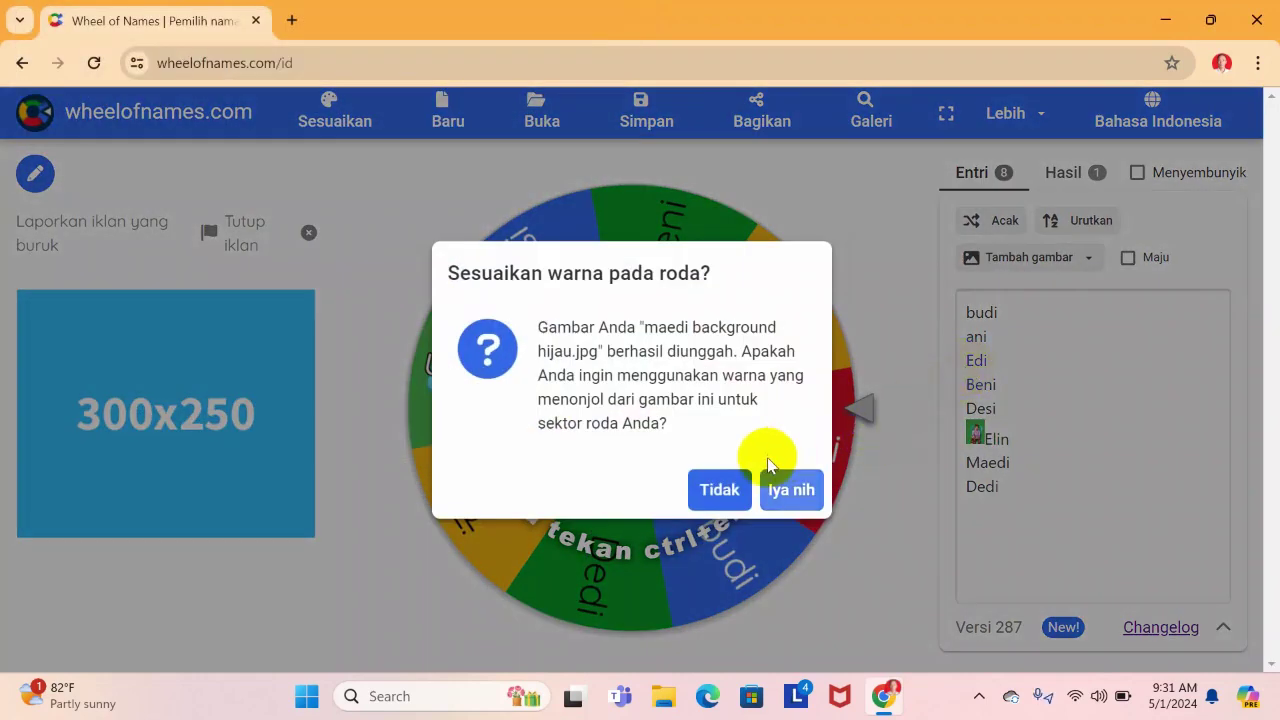
pyautogui.click(791, 490)
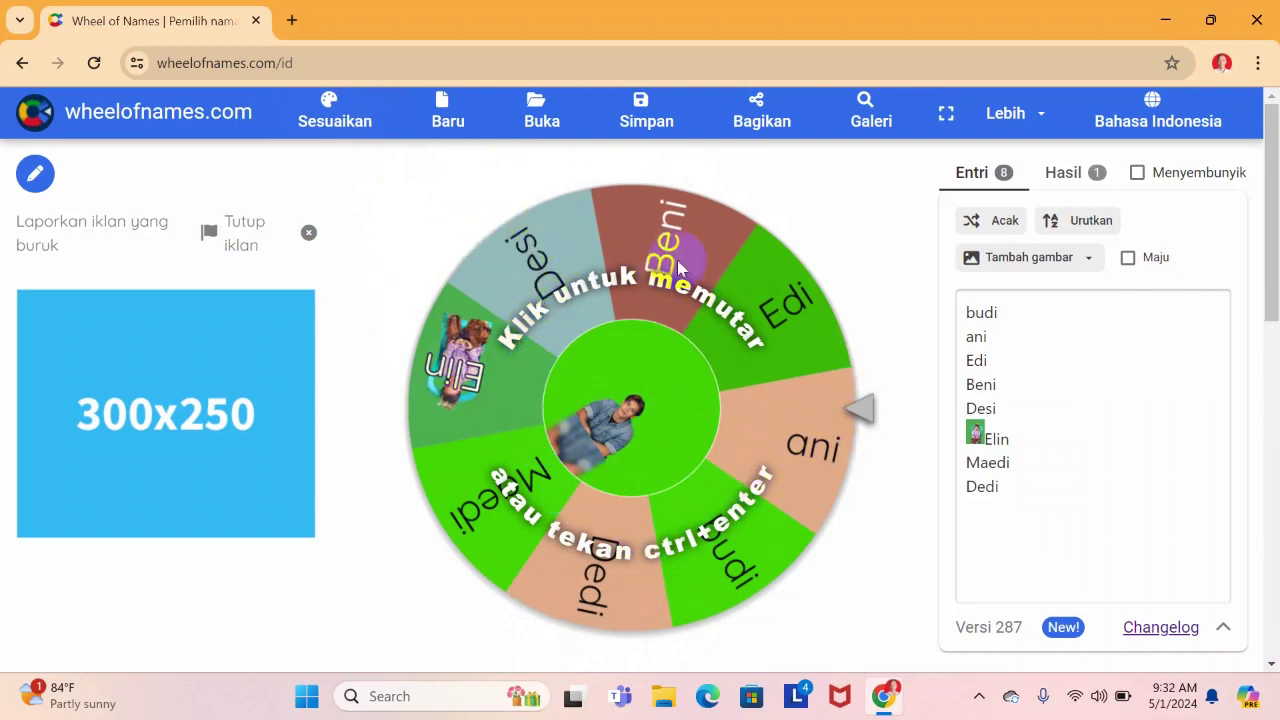
# Step: Set the page background colour to red #ff0000 in the wheel's appearance settings
pyautogui.click(327, 108)
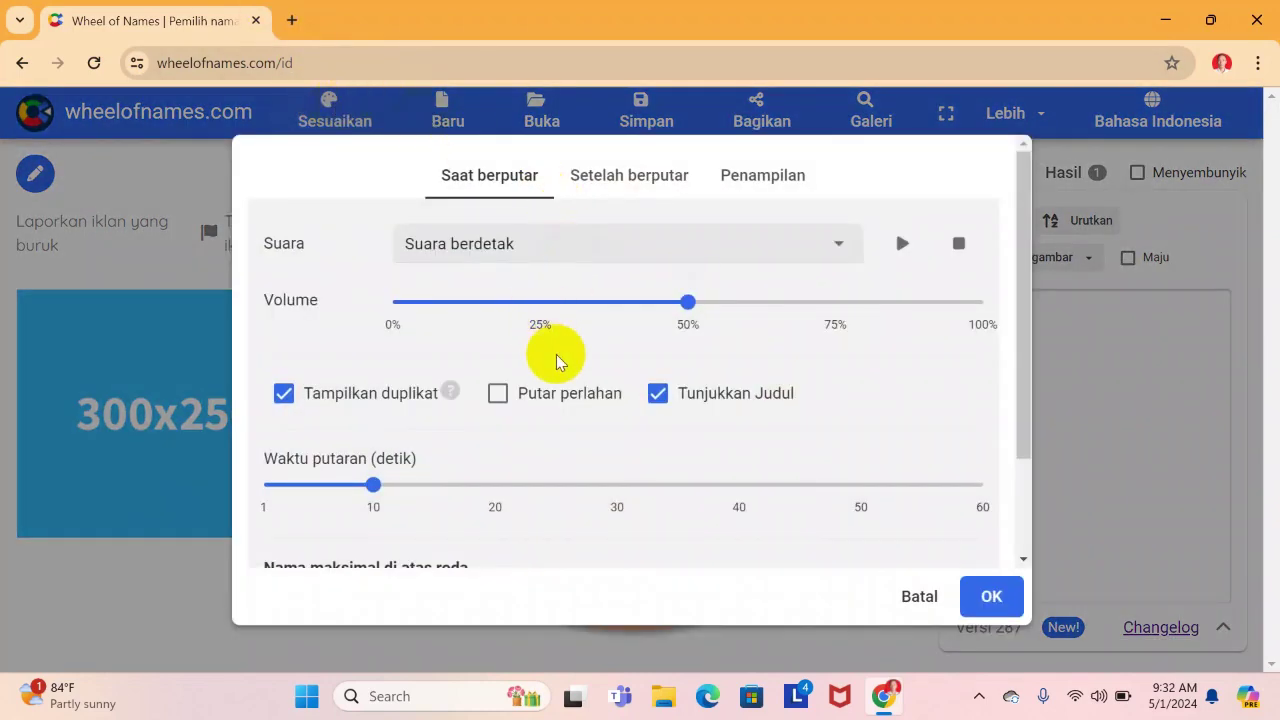
pyautogui.scroll(-2, 559, 353)
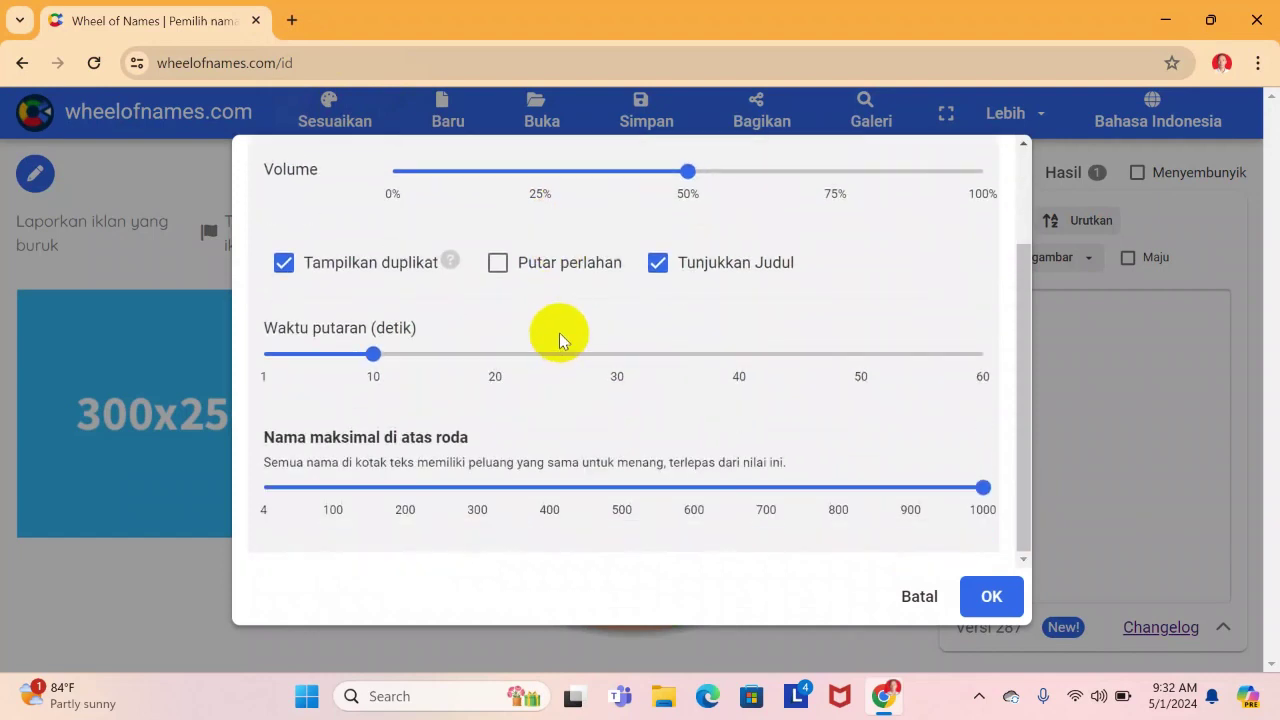
pyautogui.scroll(2, 559, 335)
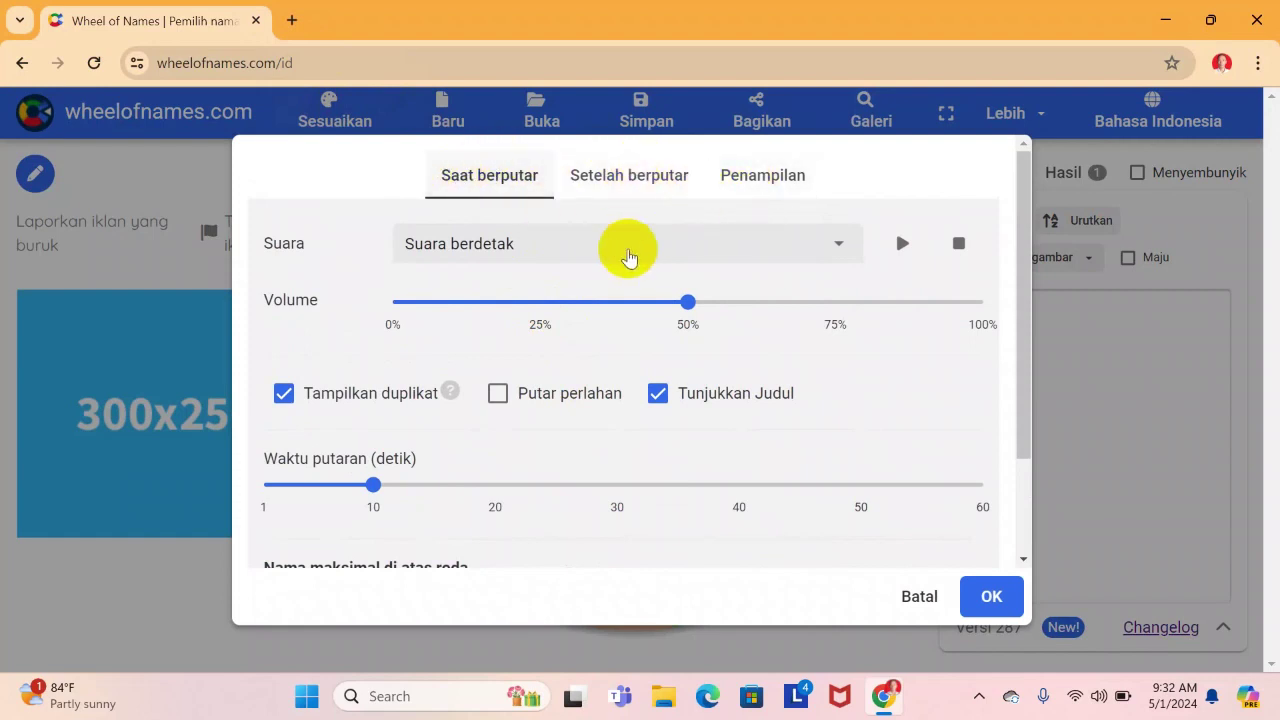
pyautogui.click(760, 177)
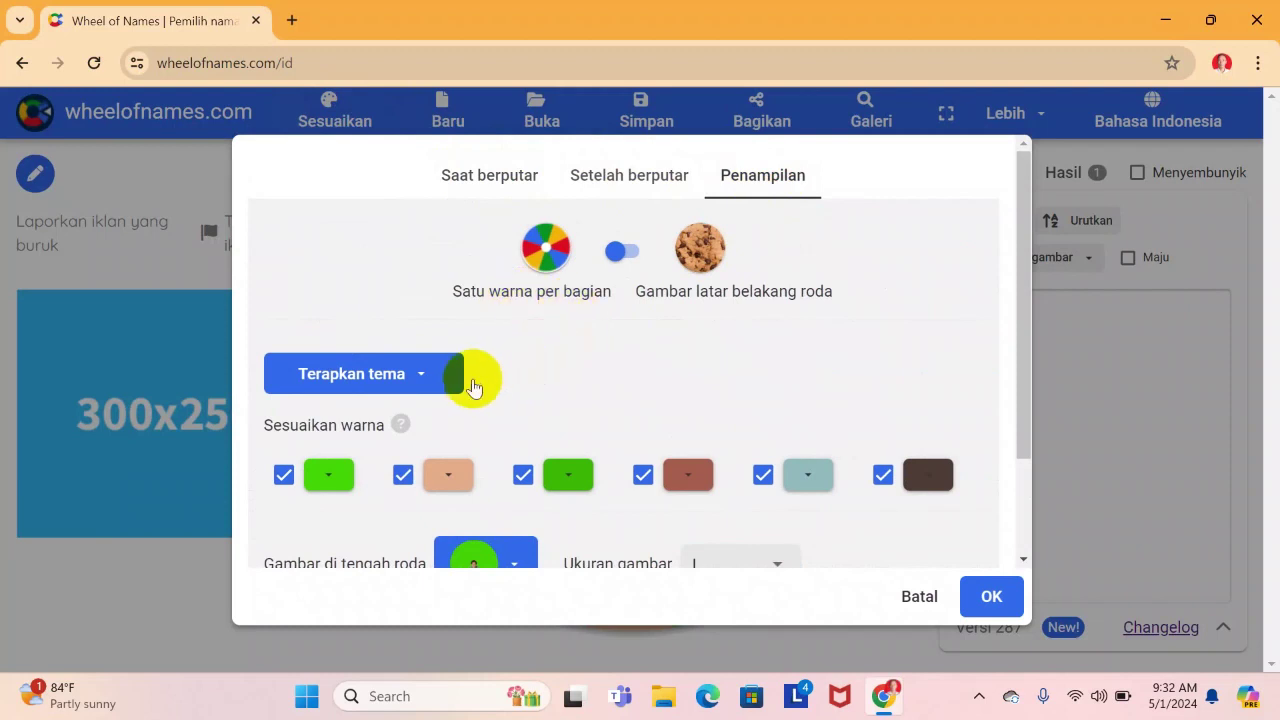
pyautogui.scroll(-2, 563, 380)
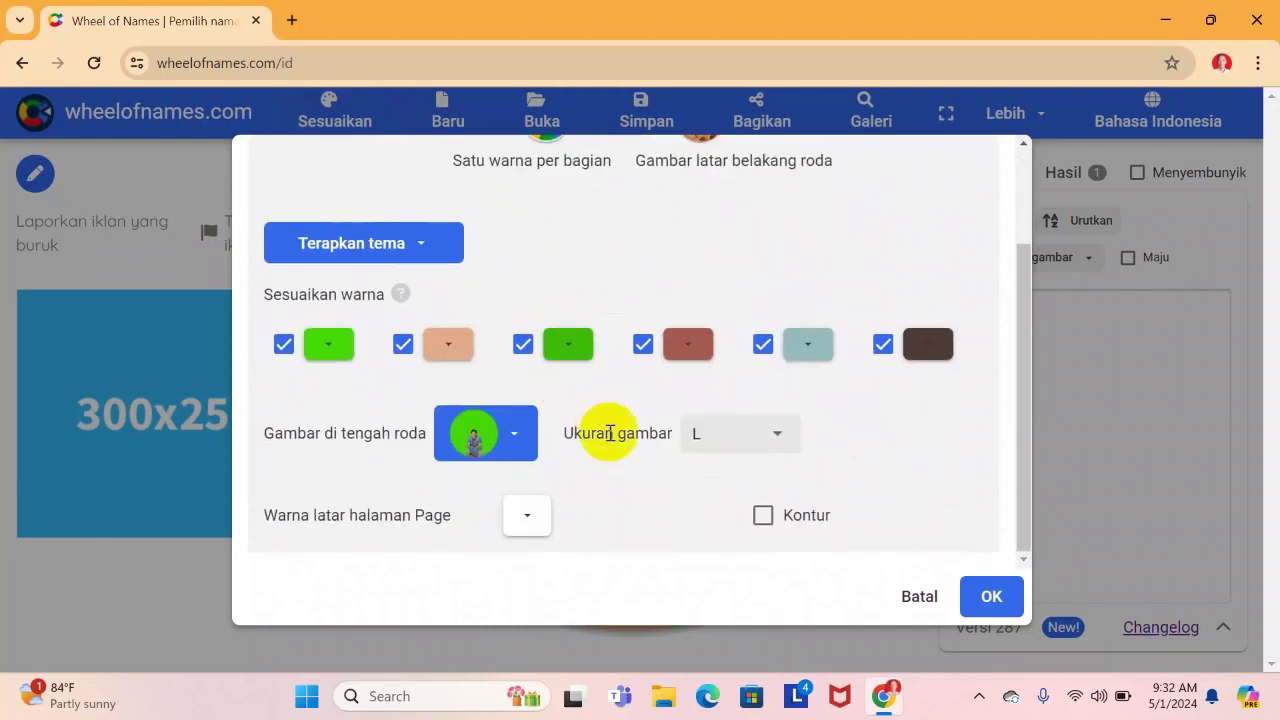
pyautogui.click(525, 518)
pyautogui.click(525, 518)
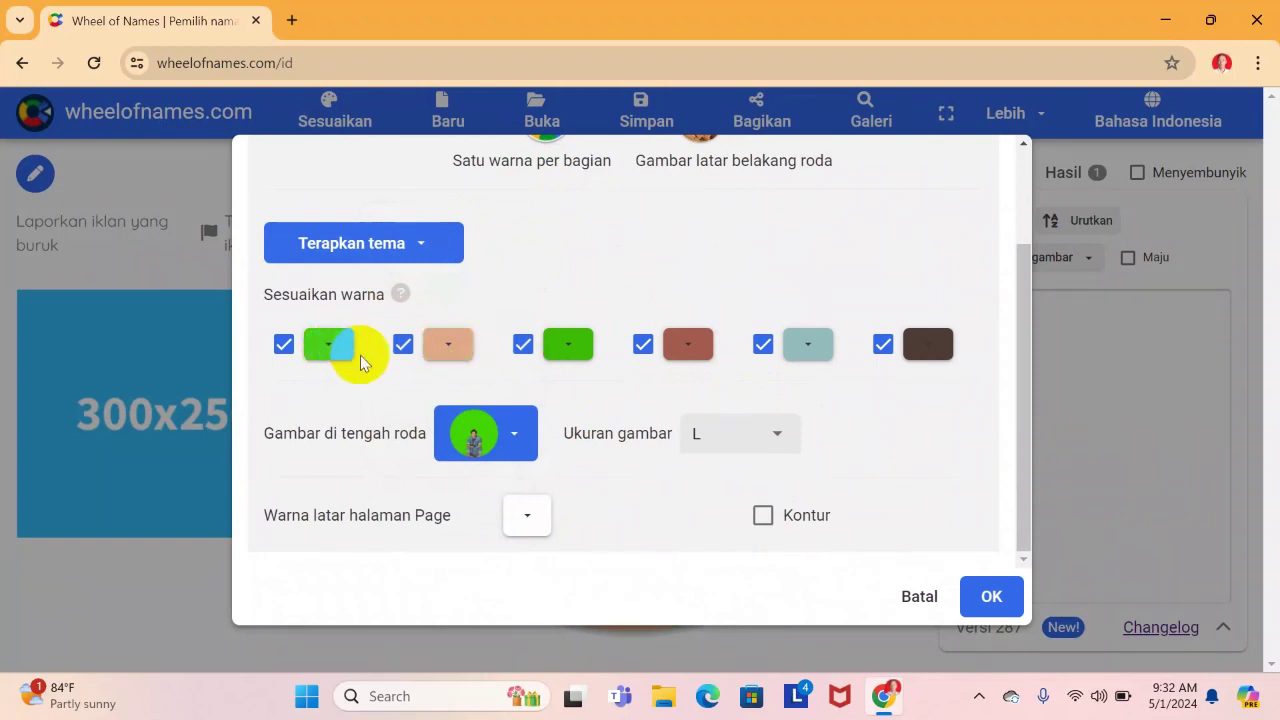
pyautogui.click(528, 519)
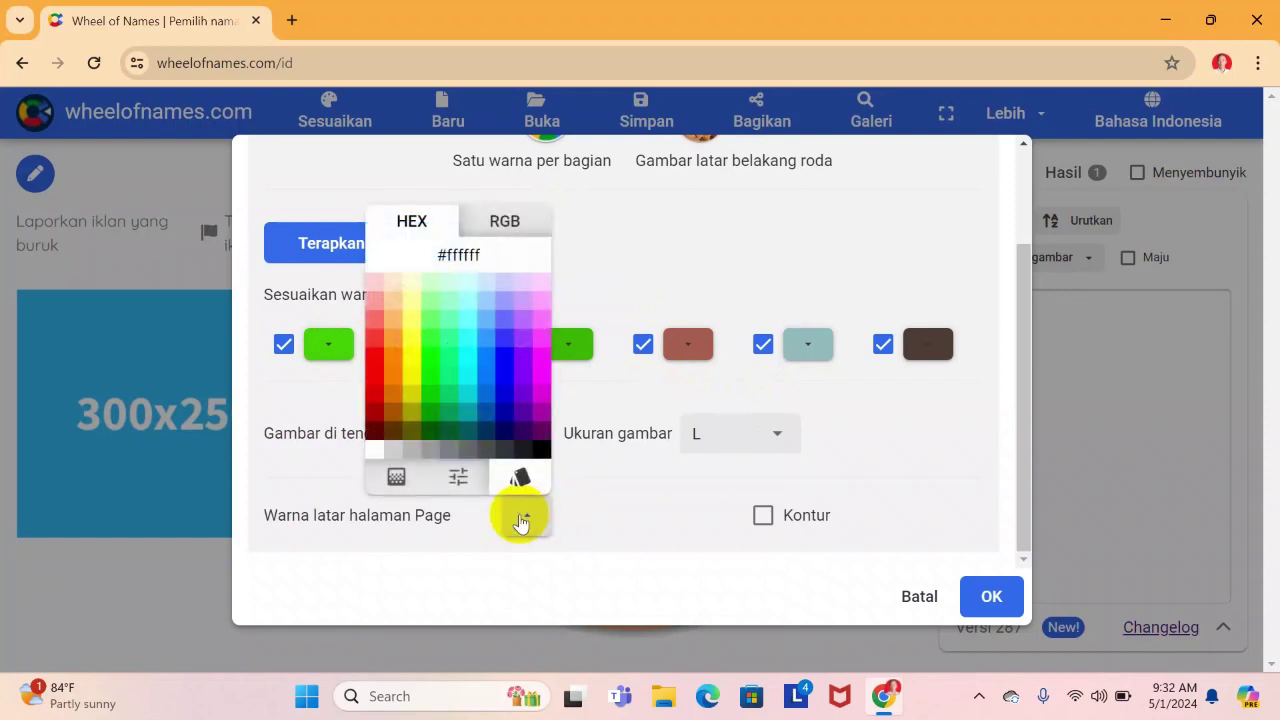
pyautogui.click(377, 364)
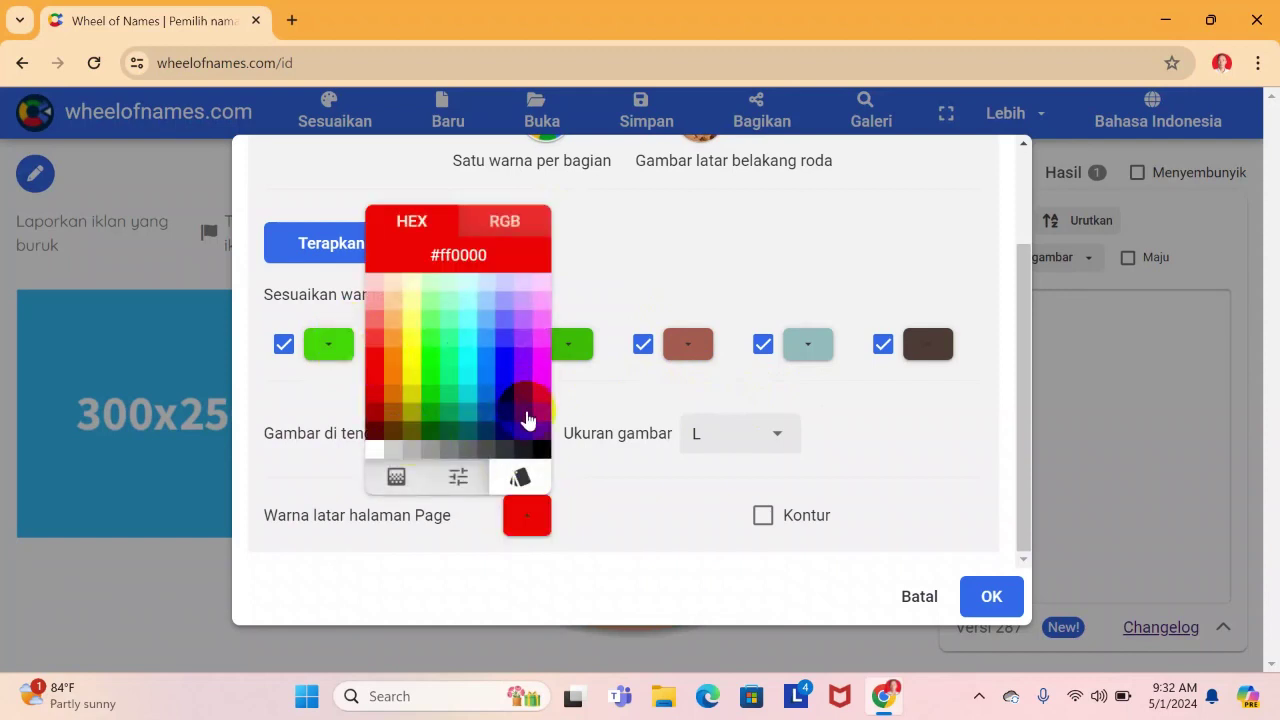
pyautogui.click(826, 412)
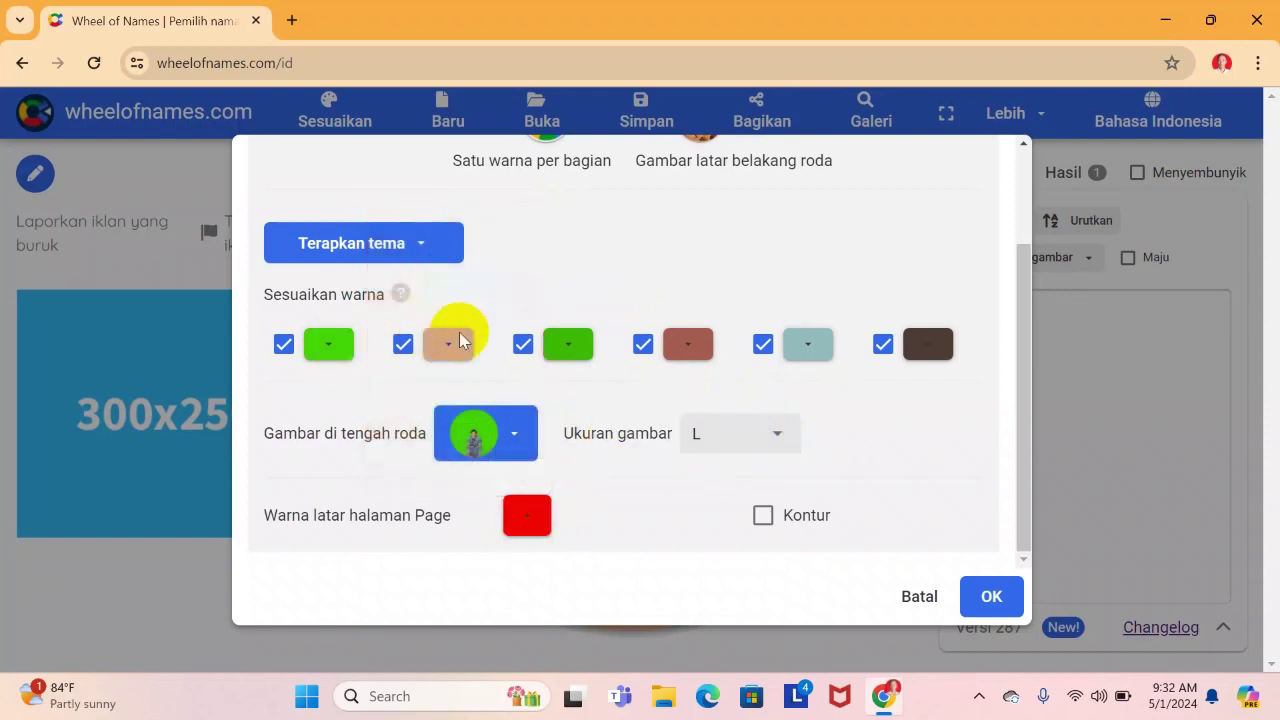
# Step: Set the second sector colour to #f5f500, the fourth to #d600d6 and the fifth to #0000d6, and apply the settings
pyautogui.click(447, 346)
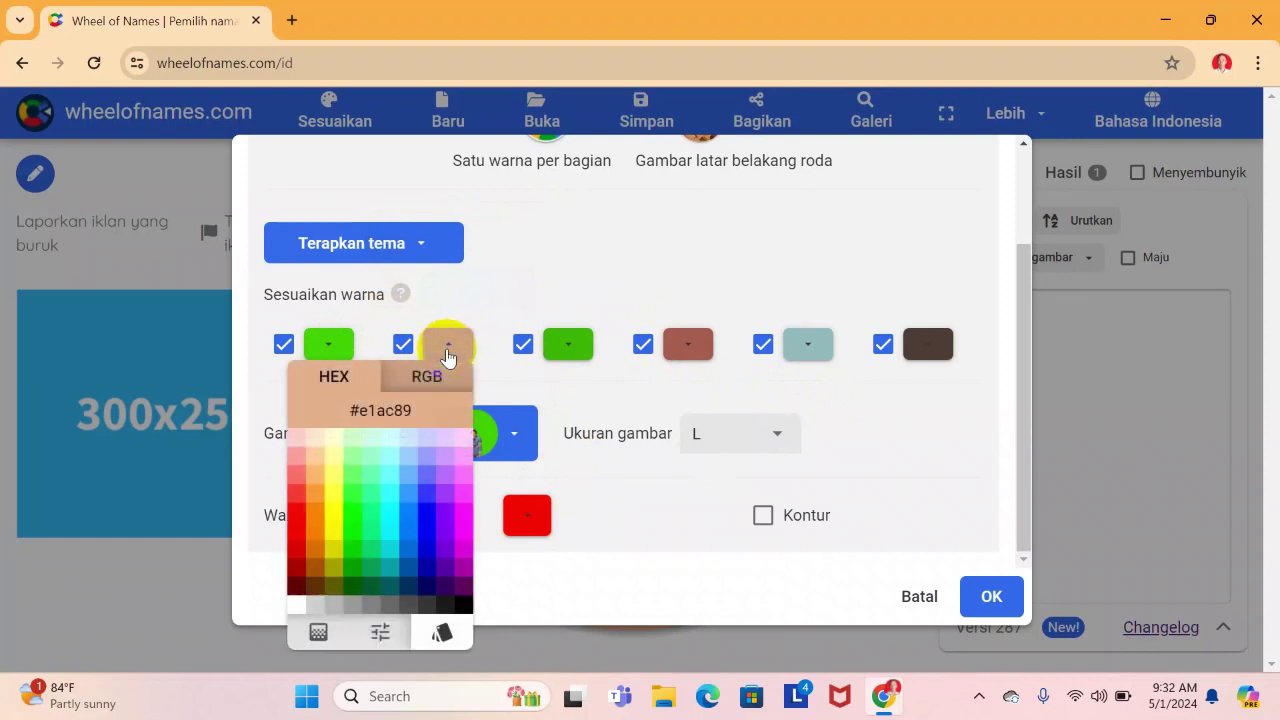
pyautogui.click(327, 538)
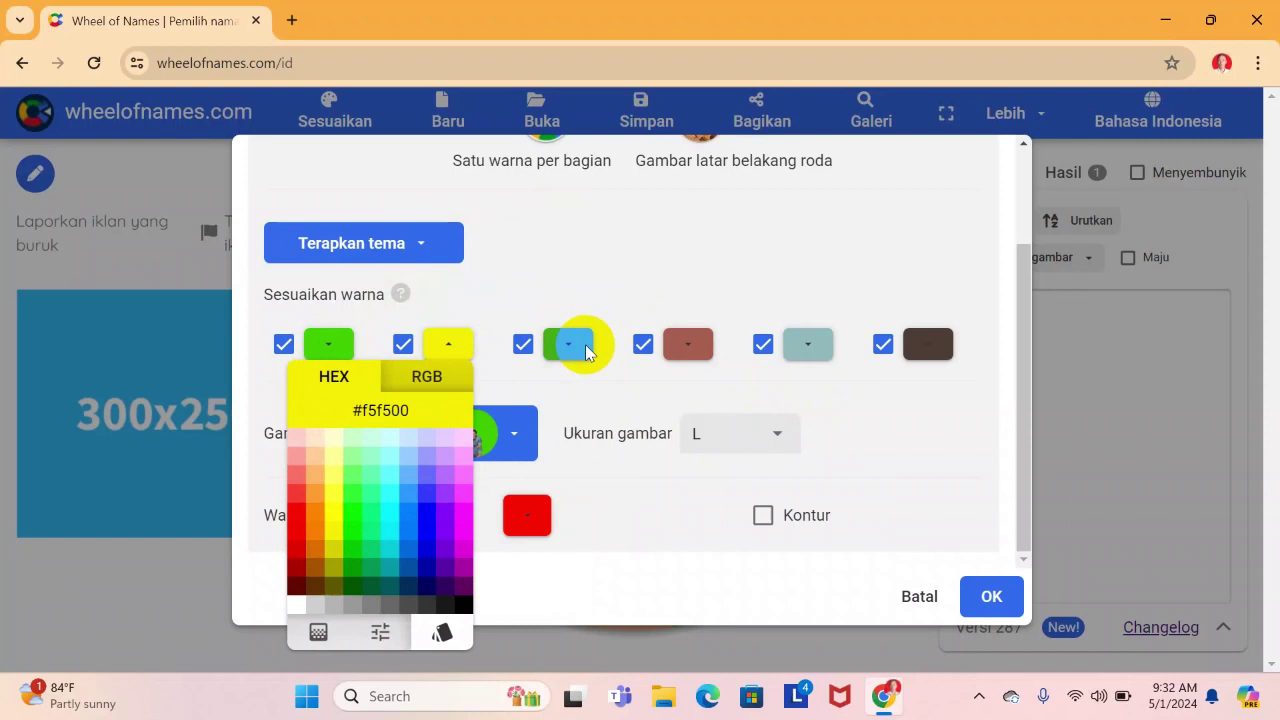
pyautogui.click(694, 346)
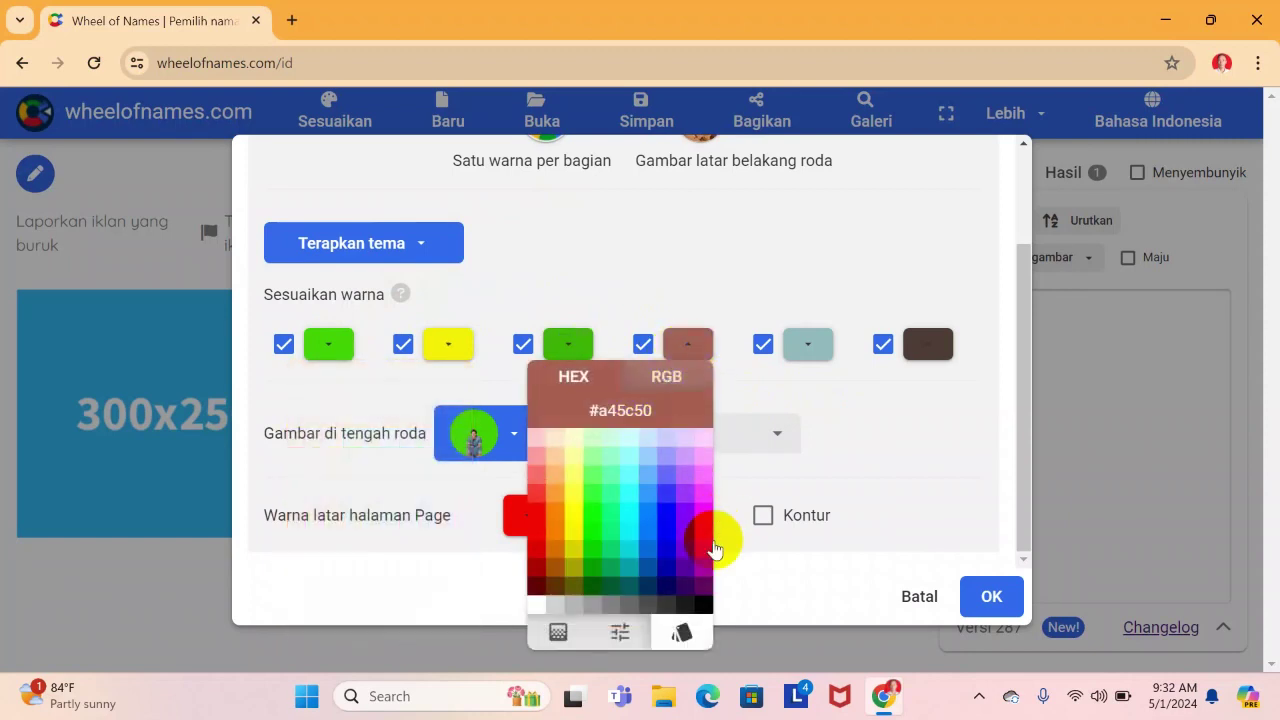
pyautogui.click(705, 530)
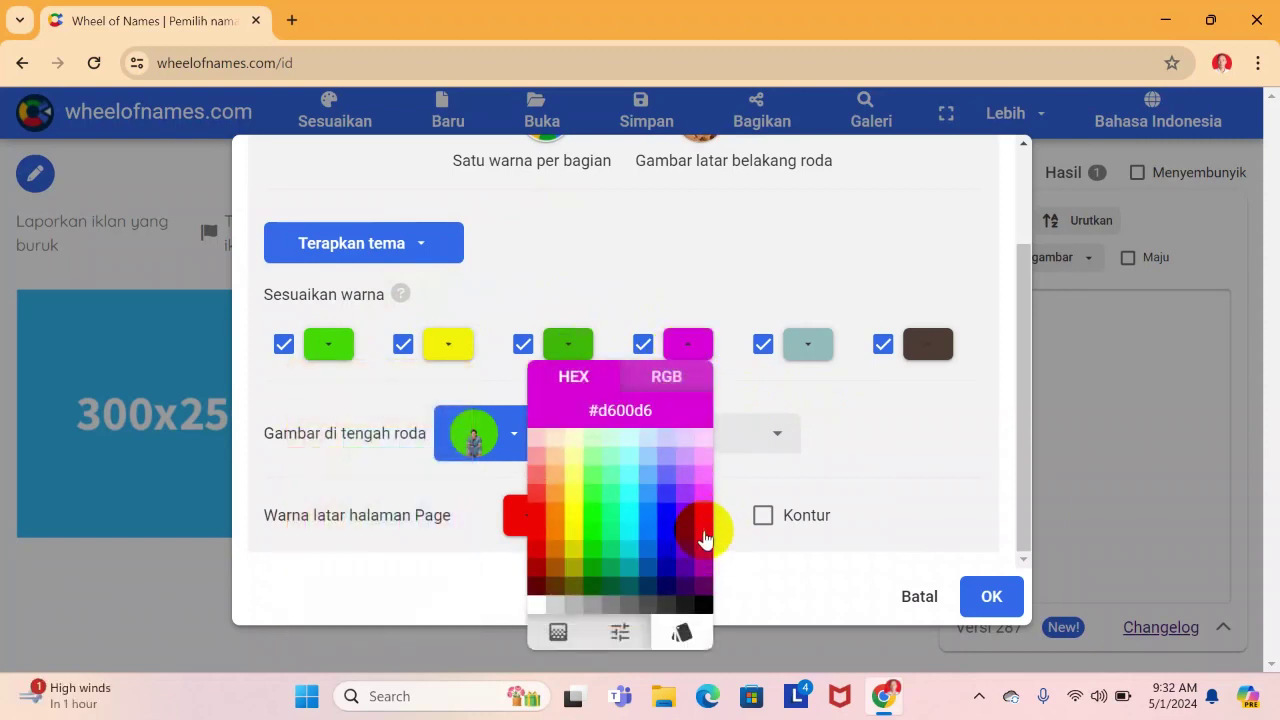
pyautogui.click(808, 346)
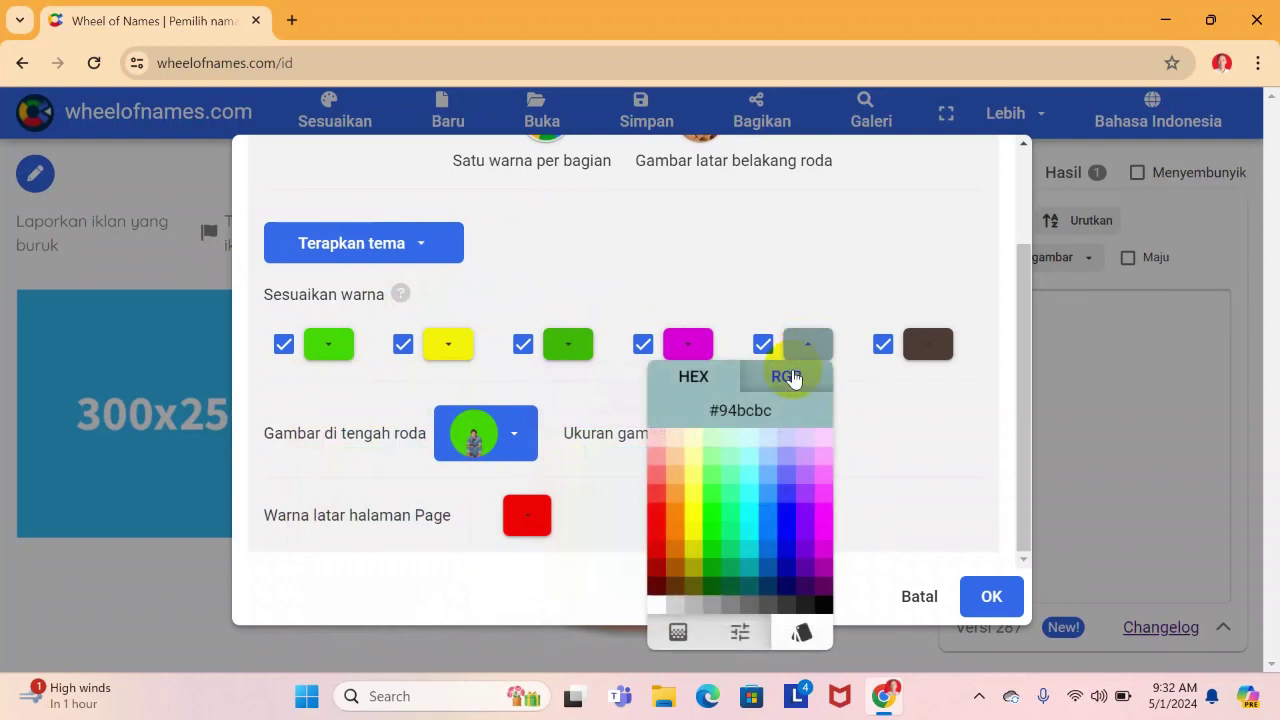
pyautogui.click(790, 553)
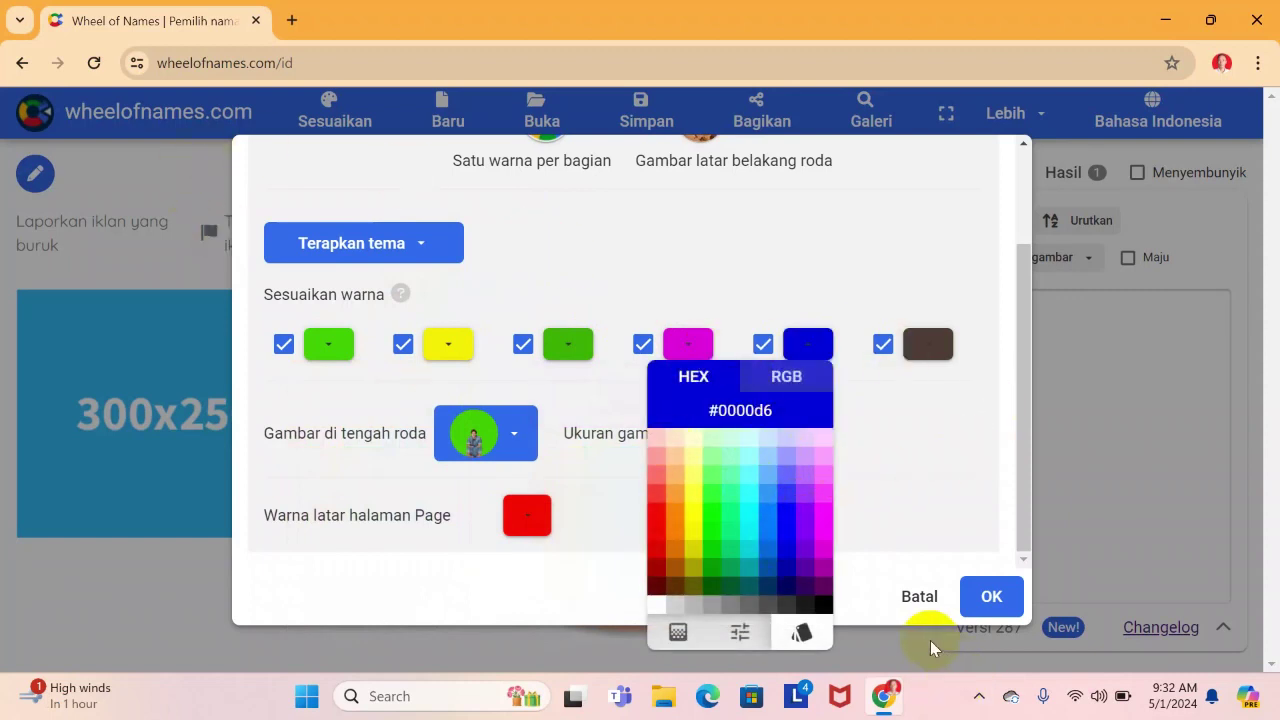
pyautogui.click(985, 598)
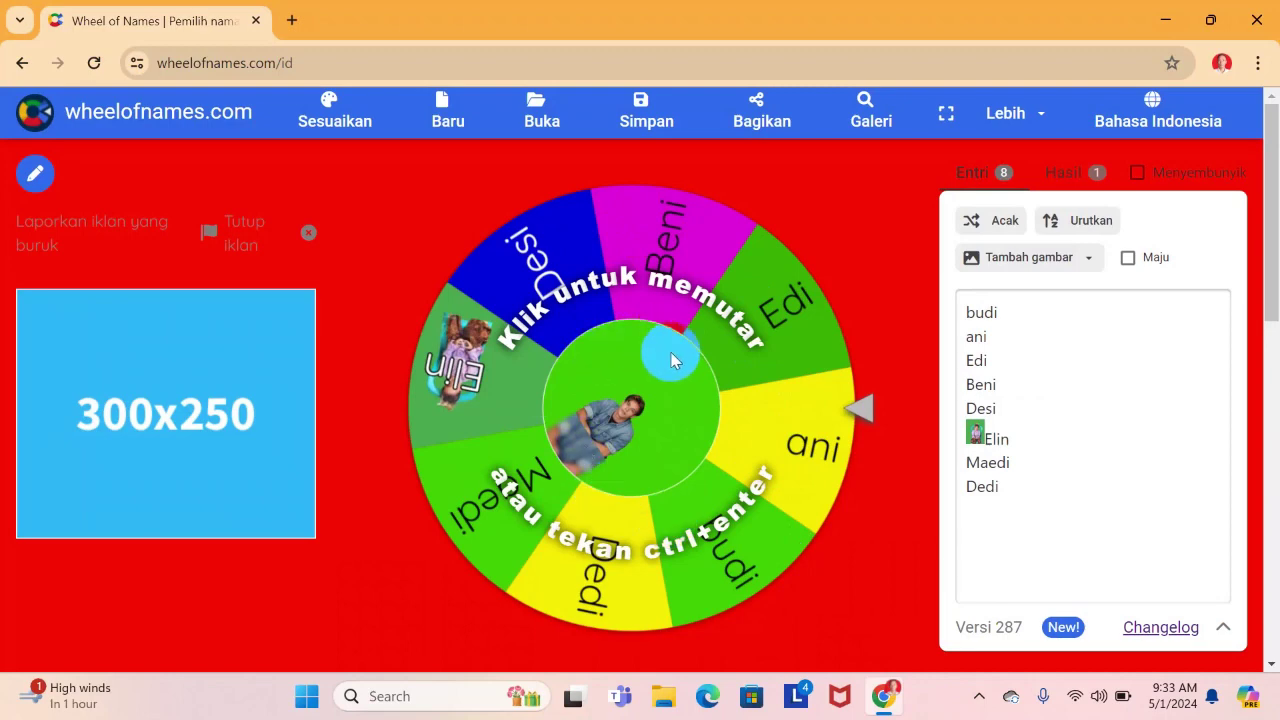
# Step: Apply the Default colour theme to the wheel sectors in the appearance settings
pyautogui.click(341, 116)
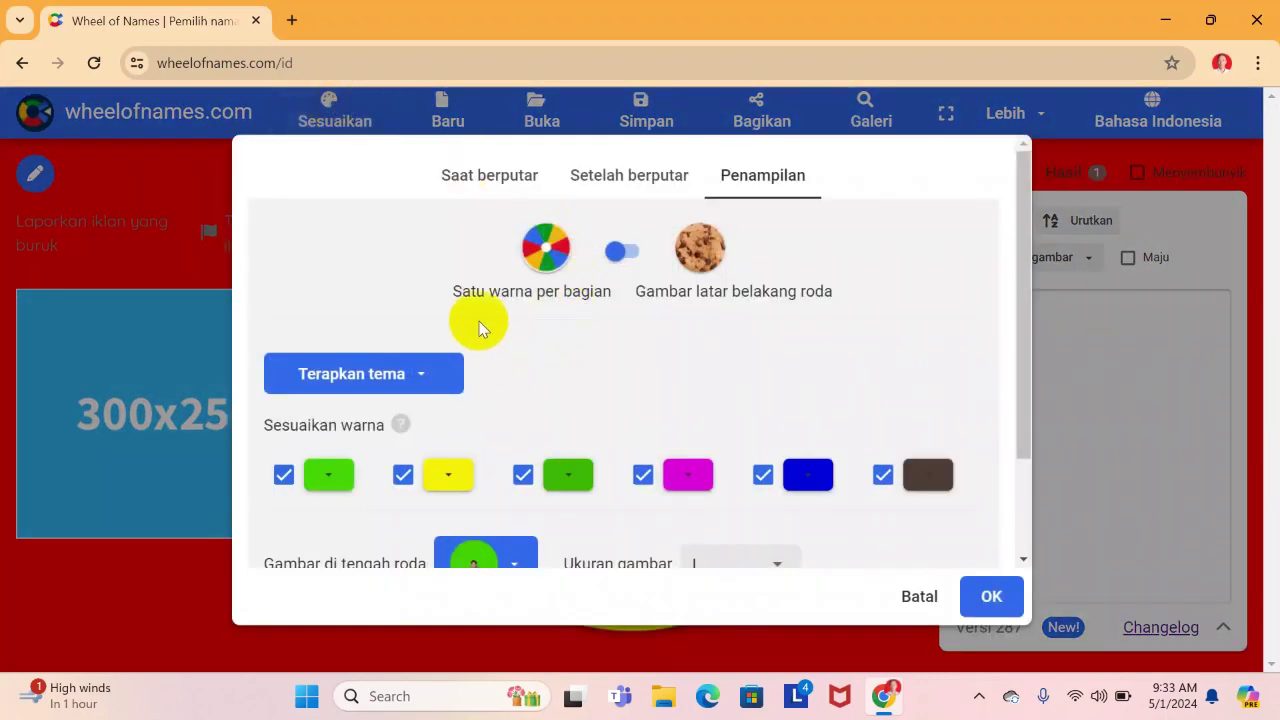
pyautogui.click(421, 387)
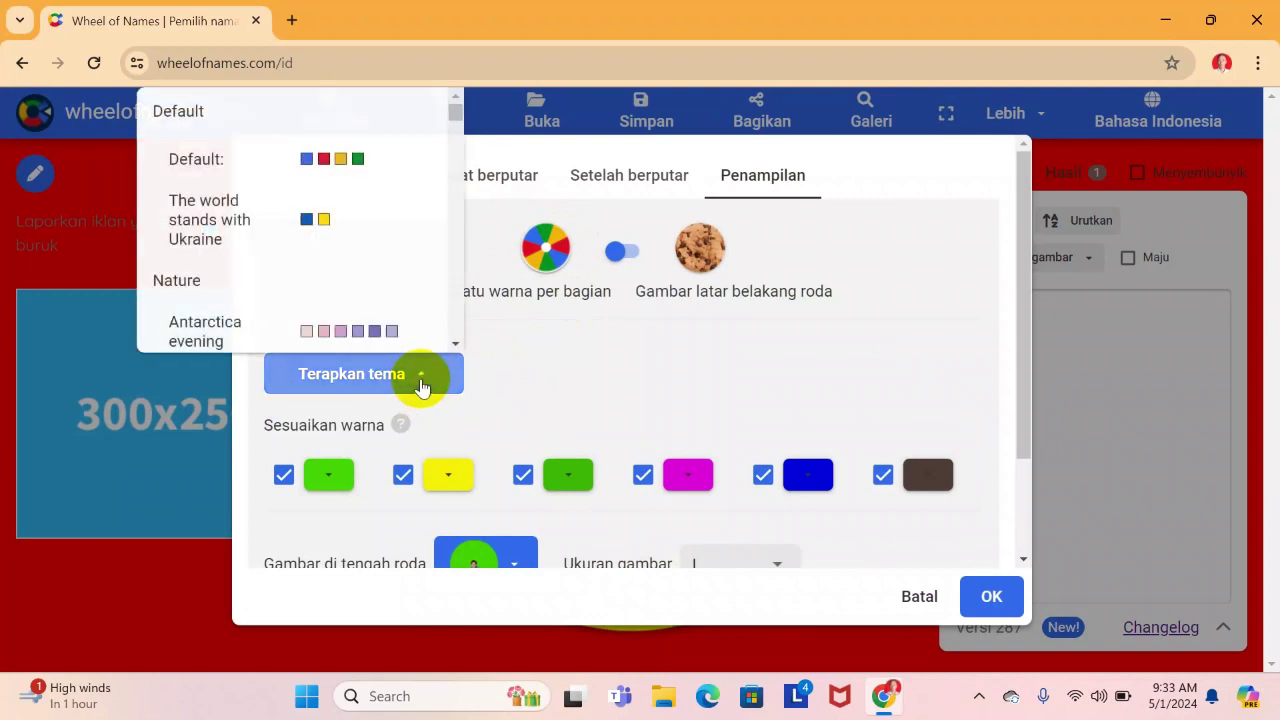
pyautogui.moveTo(459, 120)
pyautogui.mouseDown()
pyautogui.moveTo(455, 142)
pyautogui.moveTo(457, 116)
pyautogui.mouseUp()
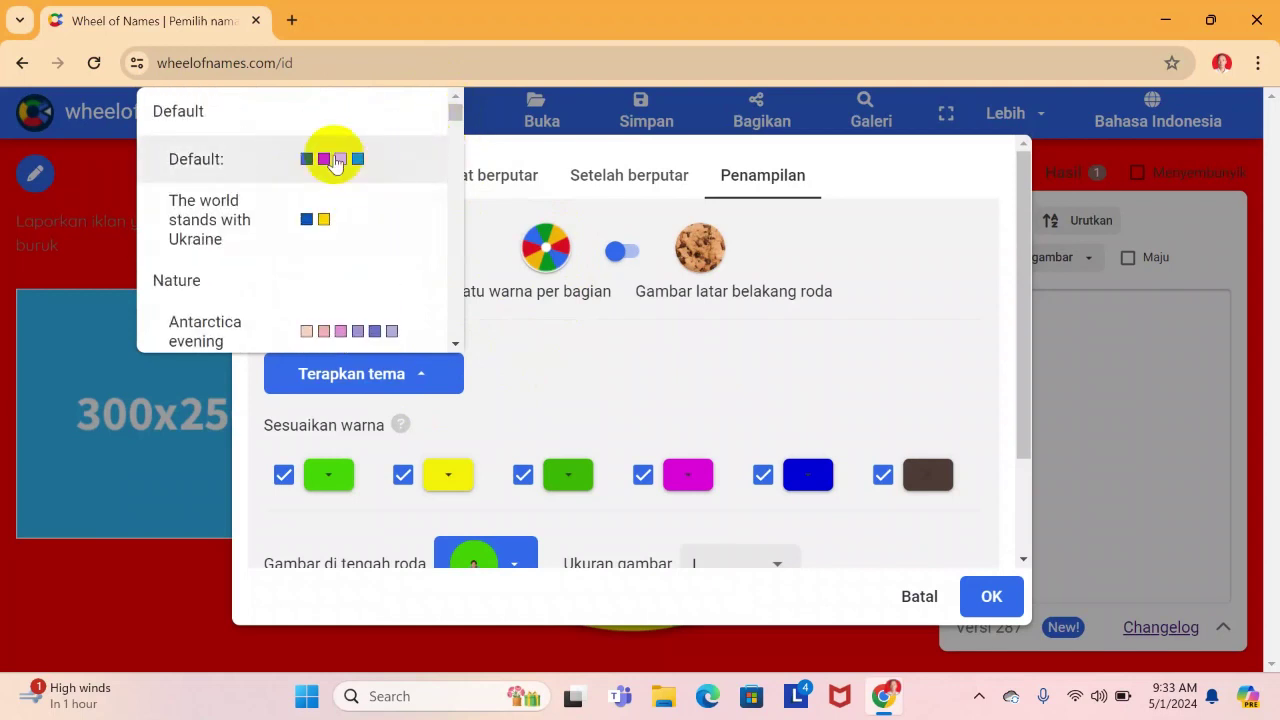
pyautogui.click(335, 160)
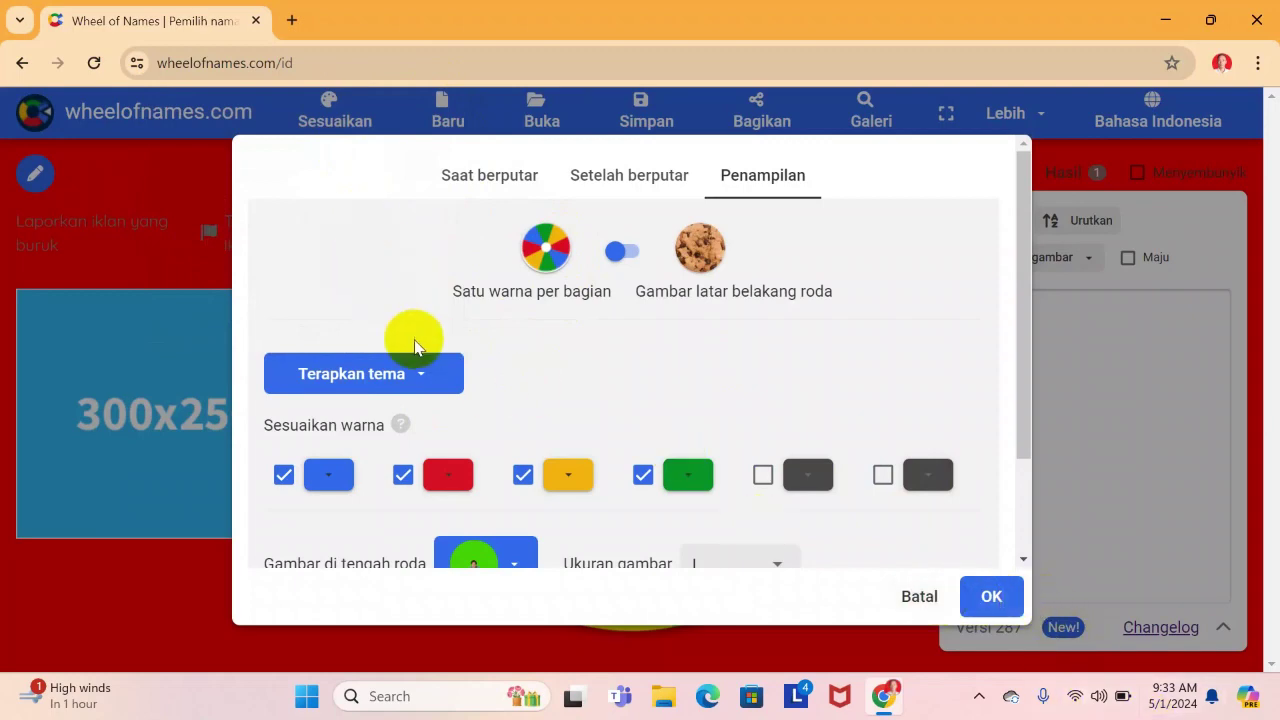
pyautogui.click(988, 597)
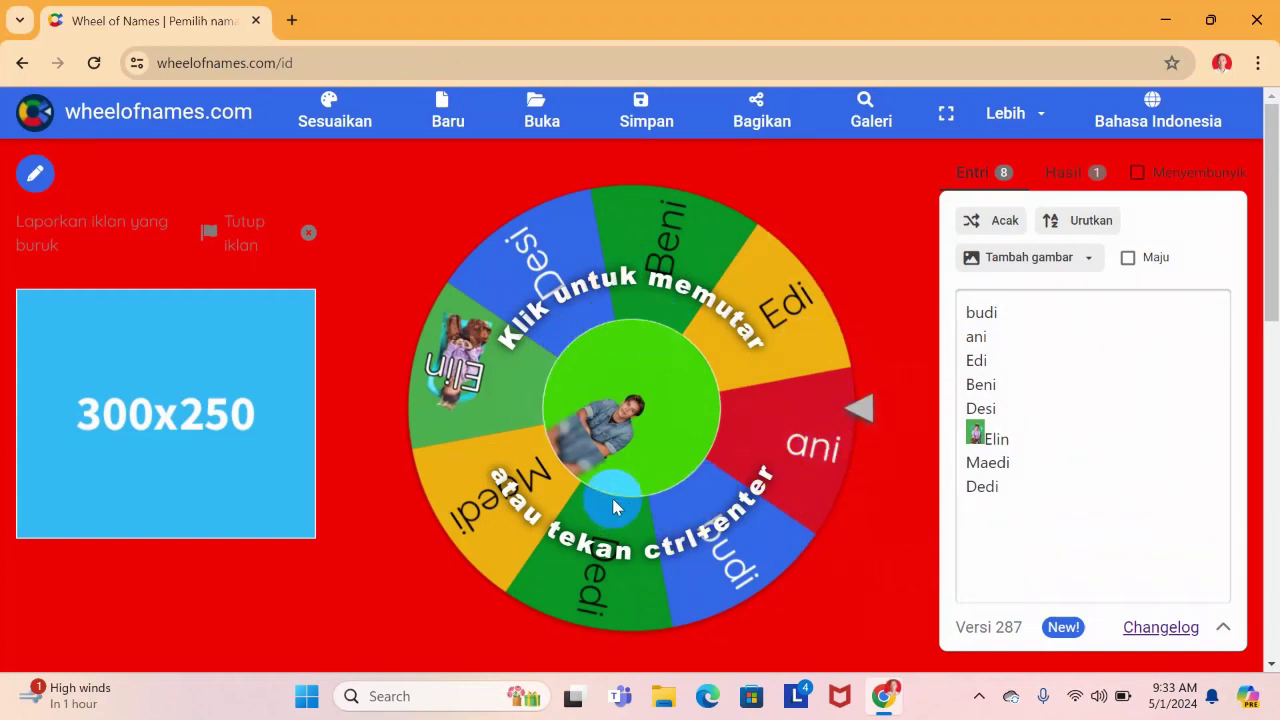
# Step: Spin the wheel once and dismiss the winner announcement while keeping the winning entry
pyautogui.click(652, 422)
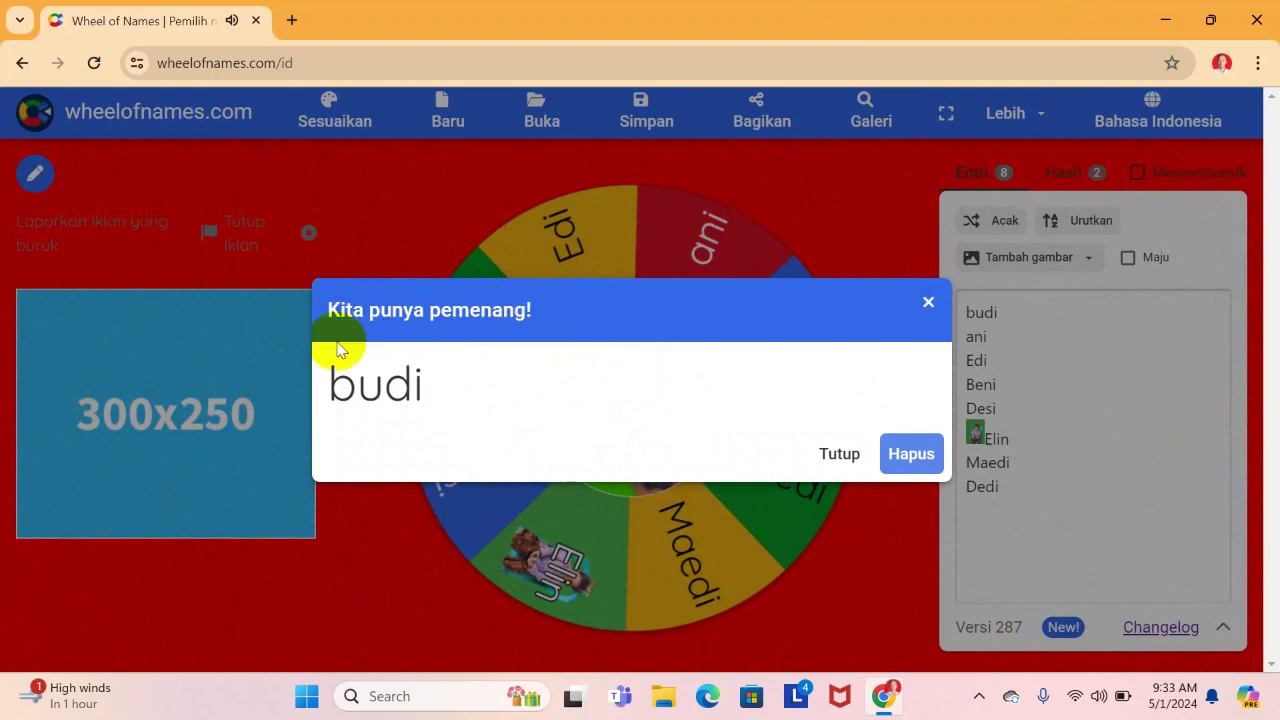
pyautogui.click(832, 458)
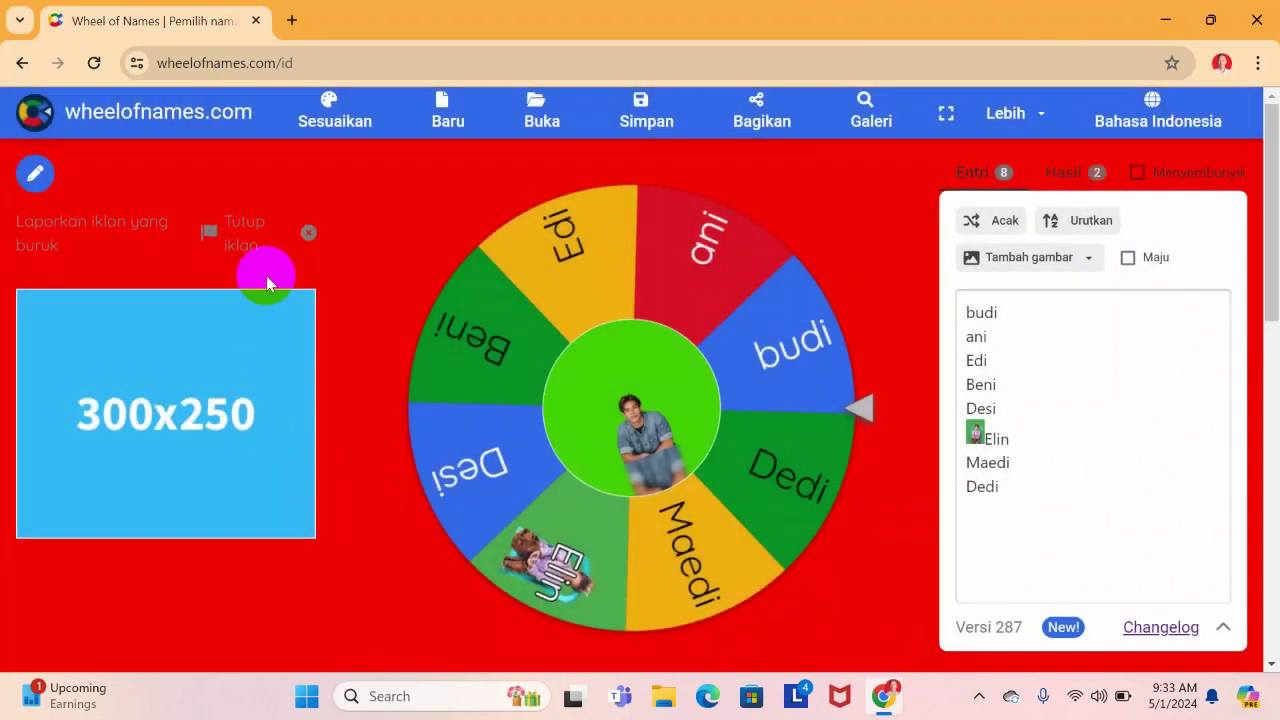
# Step: Set the winner popup message to "silahkan maju ke depan..." in the after-spin settings and apply it
pyautogui.click(329, 107)
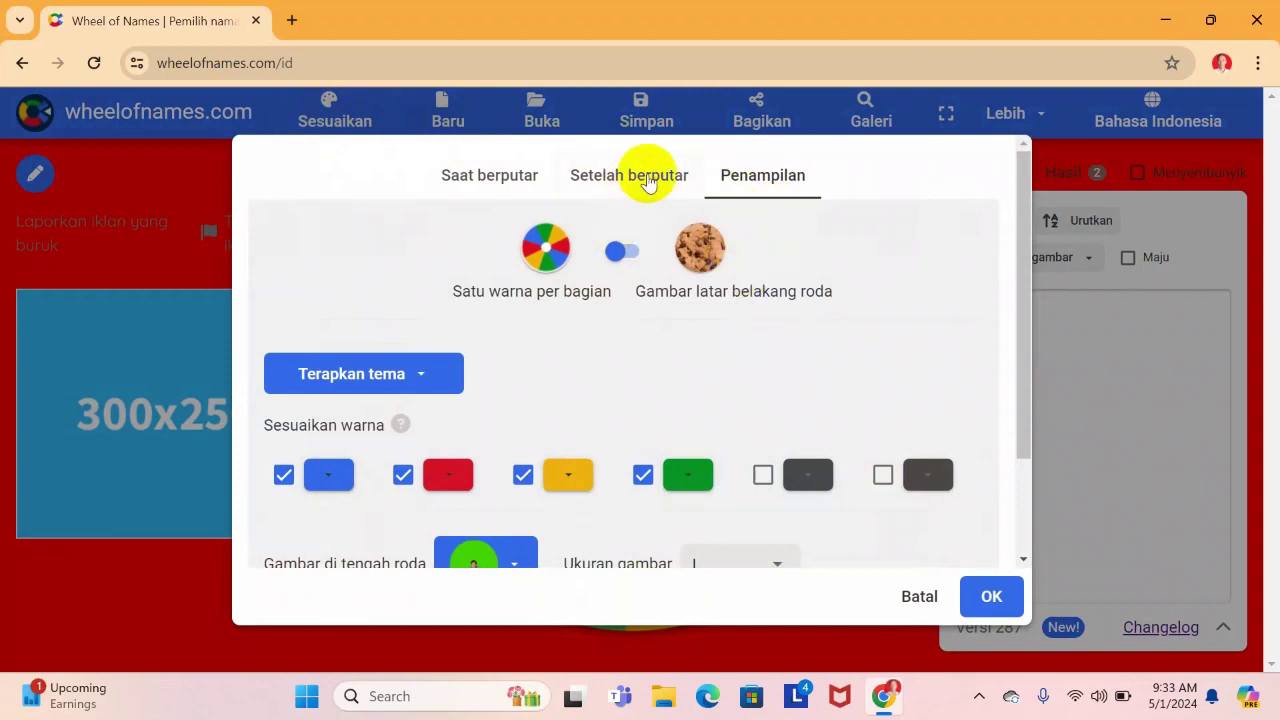
pyautogui.scroll(-2, 594, 284)
pyautogui.scroll(2, 600, 270)
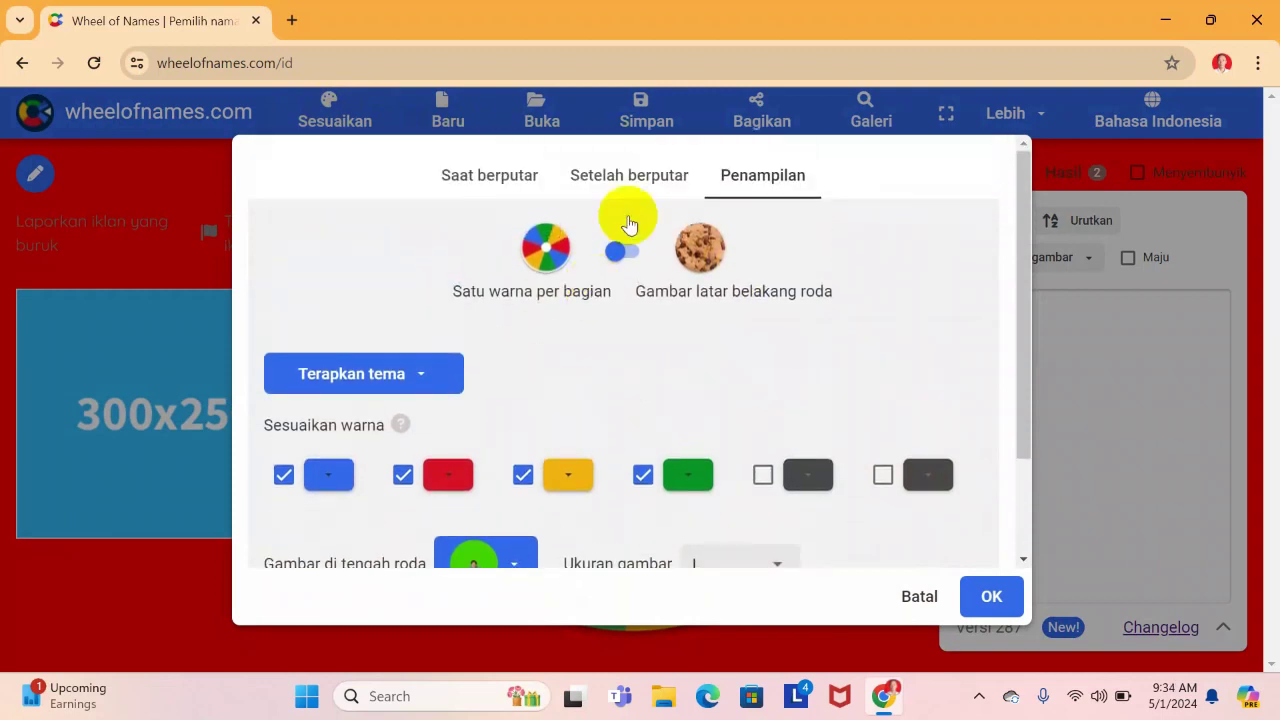
pyautogui.click(629, 184)
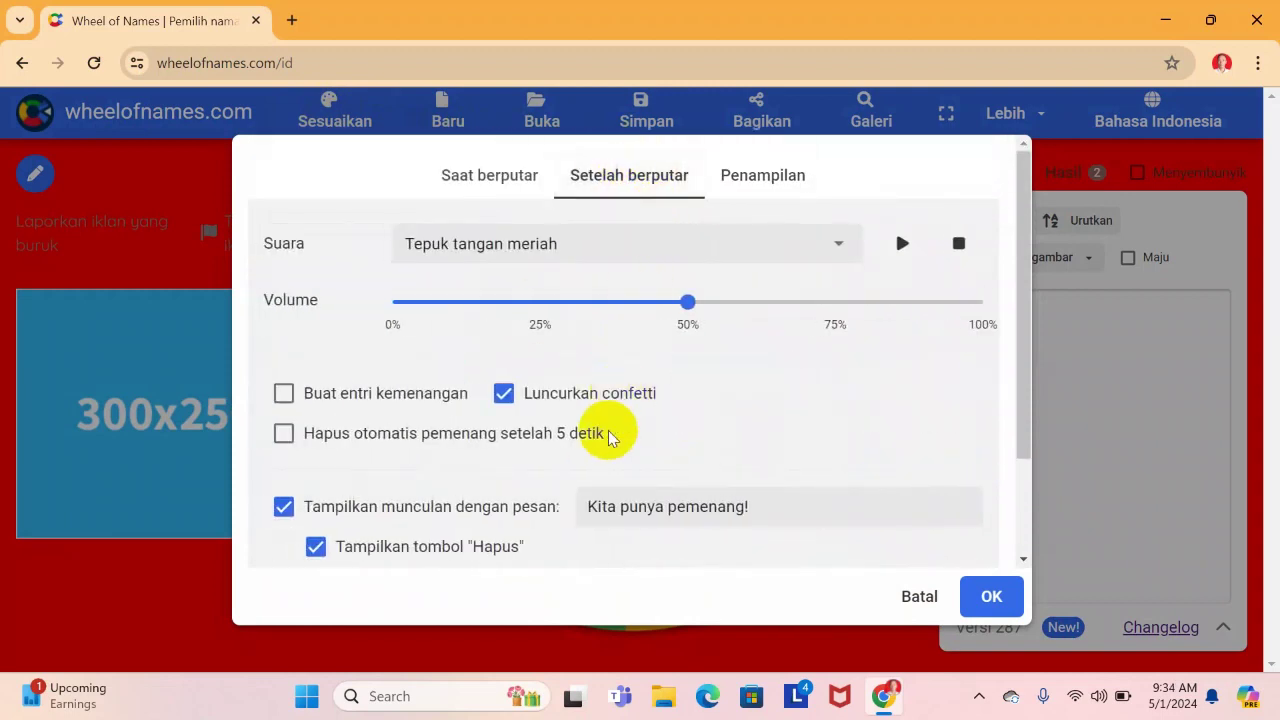
pyautogui.scroll(-2, 608, 429)
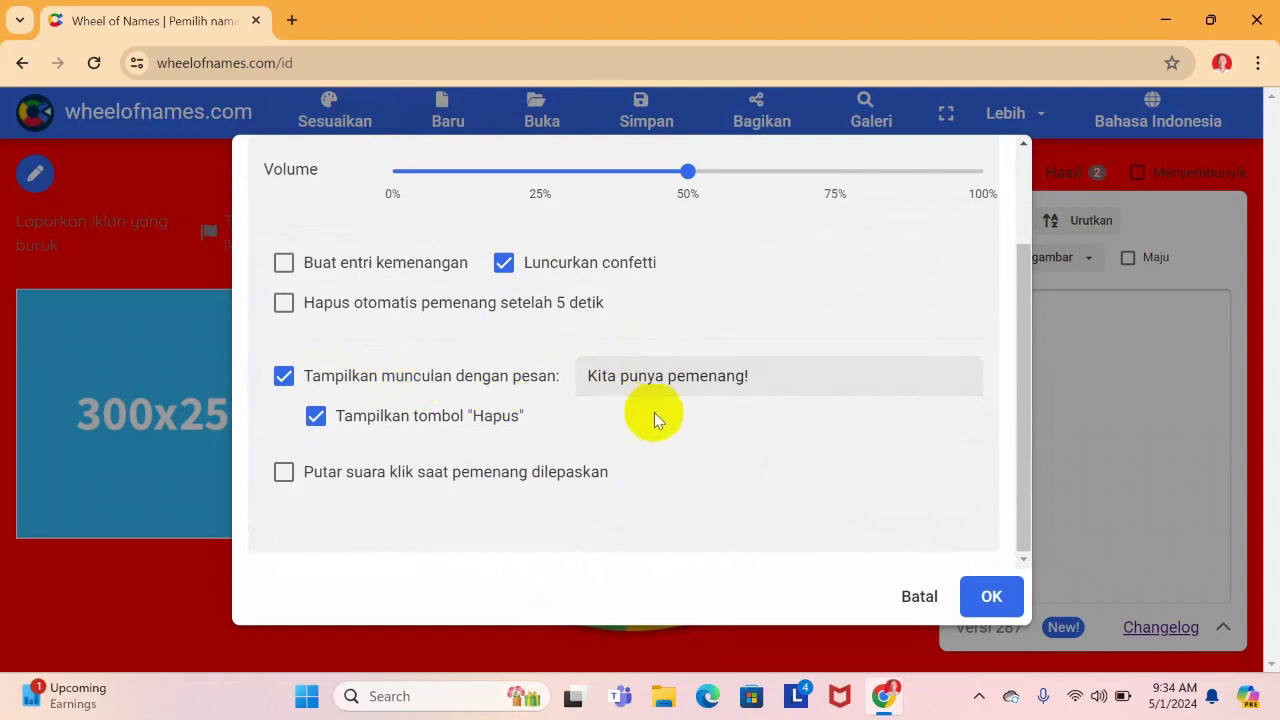
pyautogui.scroll(2, 654, 412)
pyautogui.scroll(-2, 620, 412)
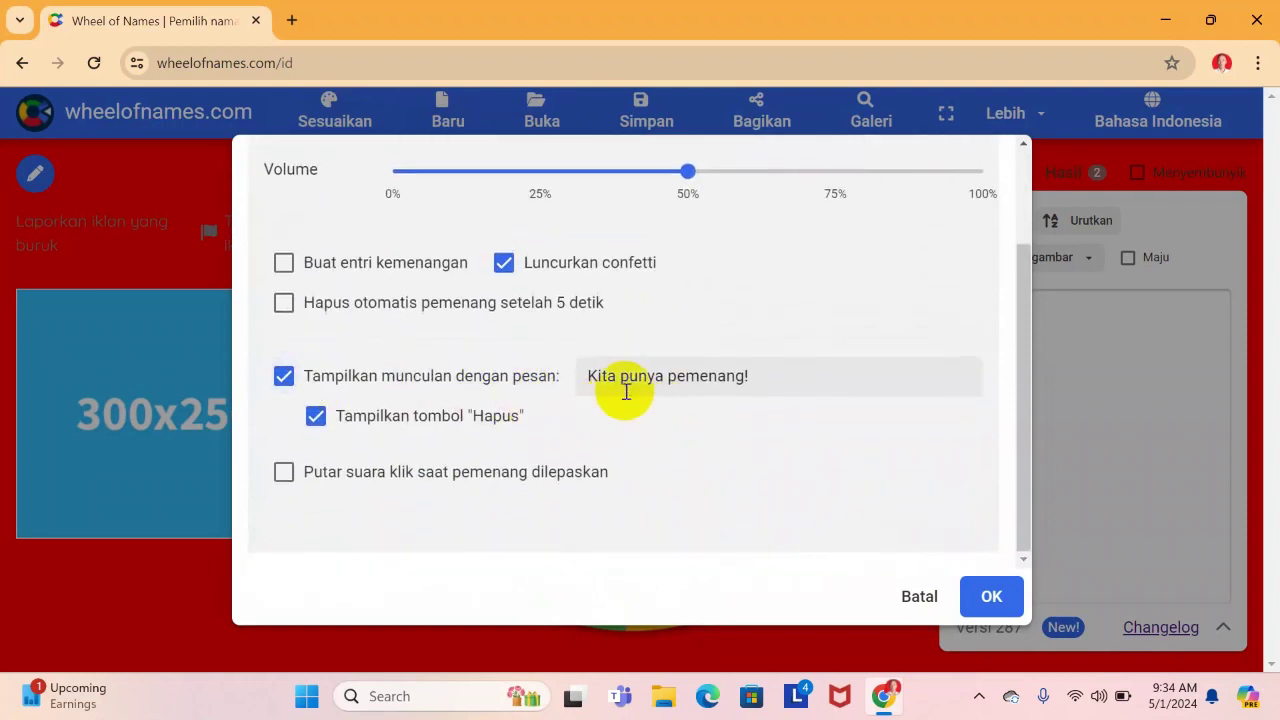
pyautogui.click(786, 376)
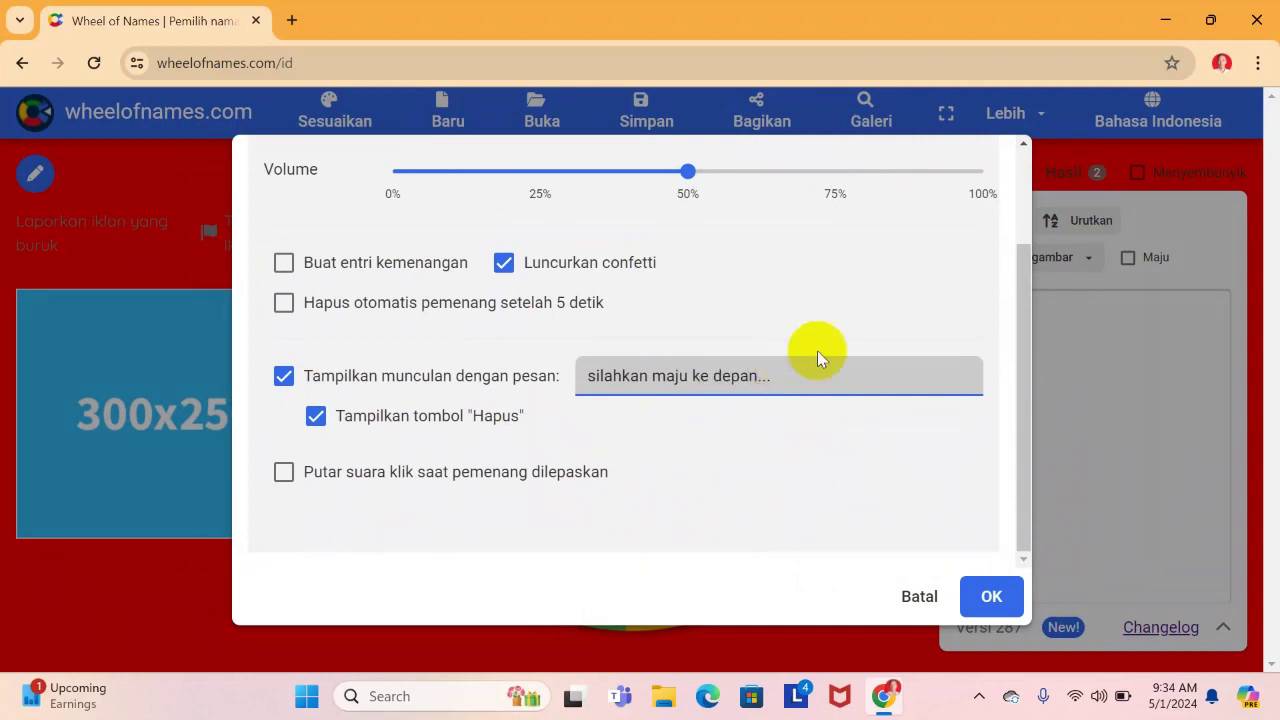
pyautogui.scroll(2, 766, 551)
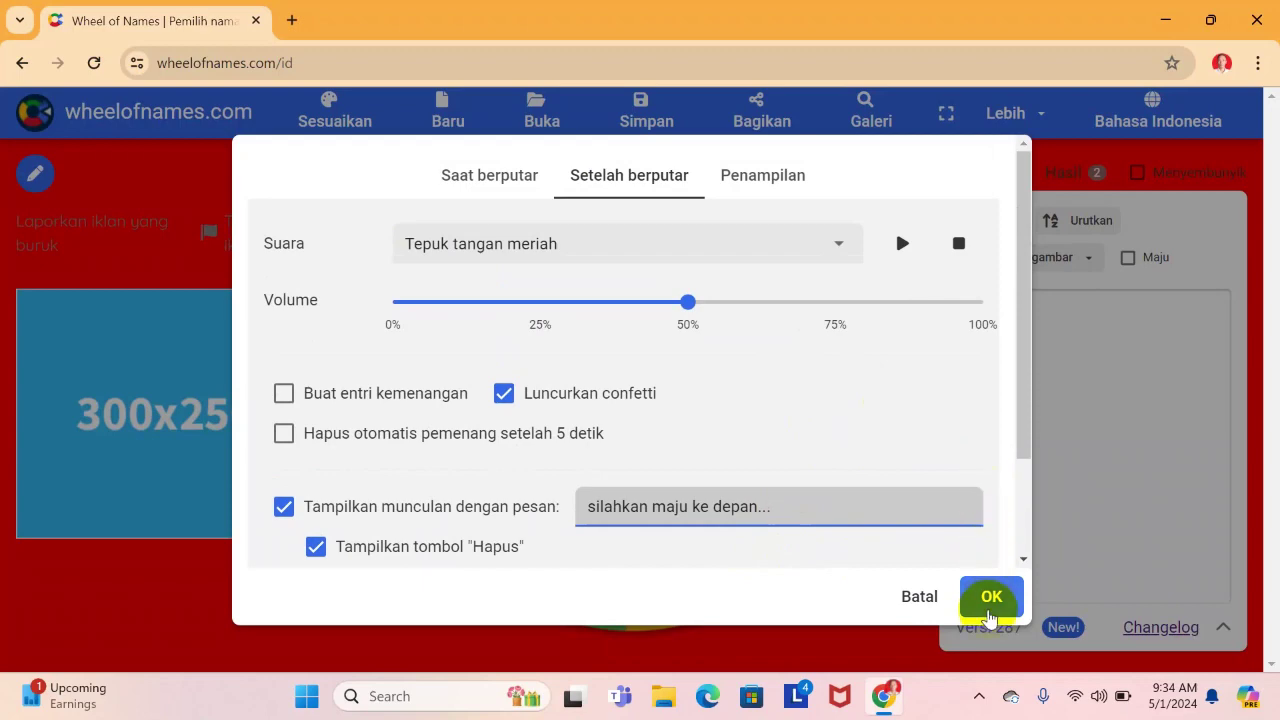
pyautogui.click(989, 600)
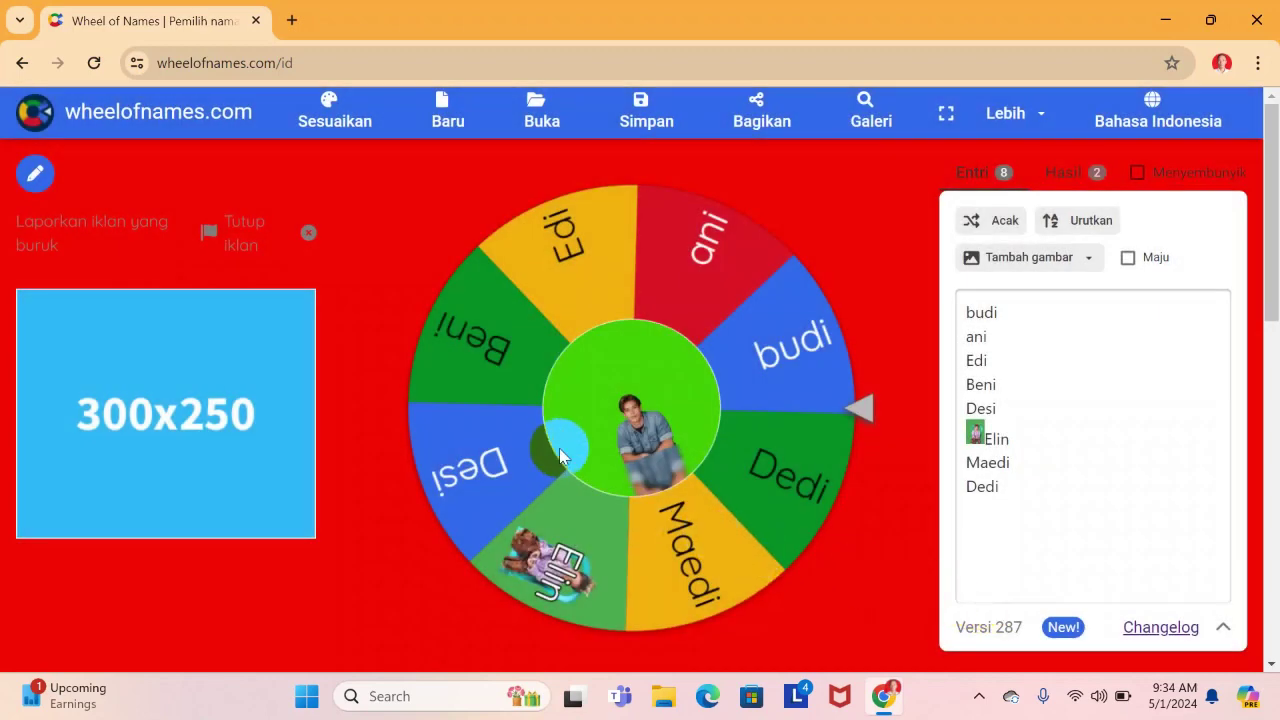
# Step: Spin the wheel to test the custom winner message and close the announcement without removing the winner
pyautogui.click(636, 428)
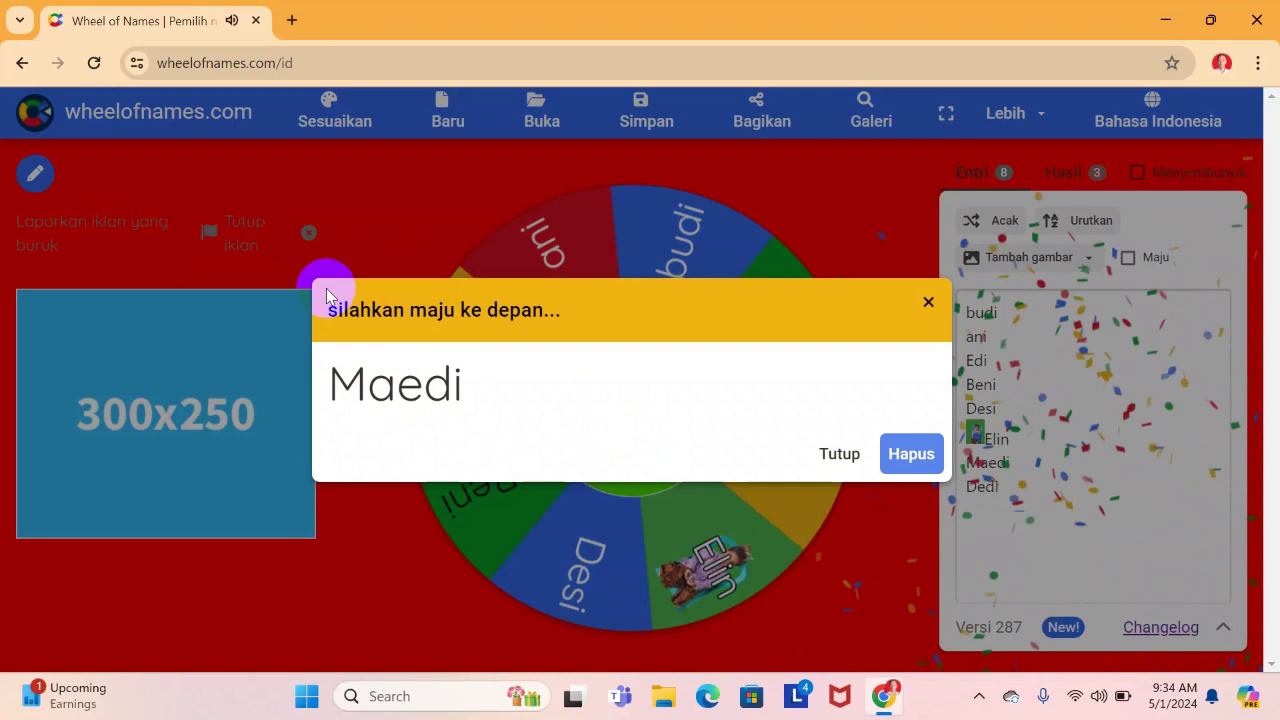
pyautogui.moveTo(330, 290); pyautogui.dragTo(378, 311)
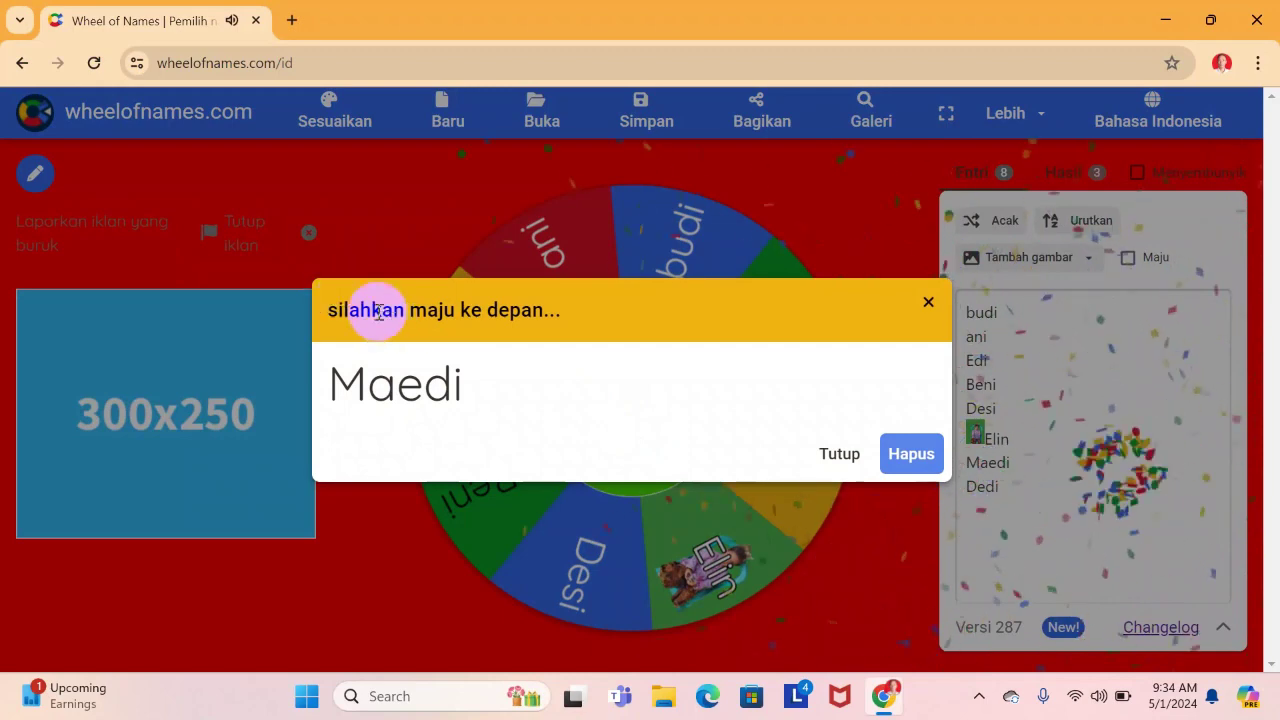
pyautogui.click(329, 294)
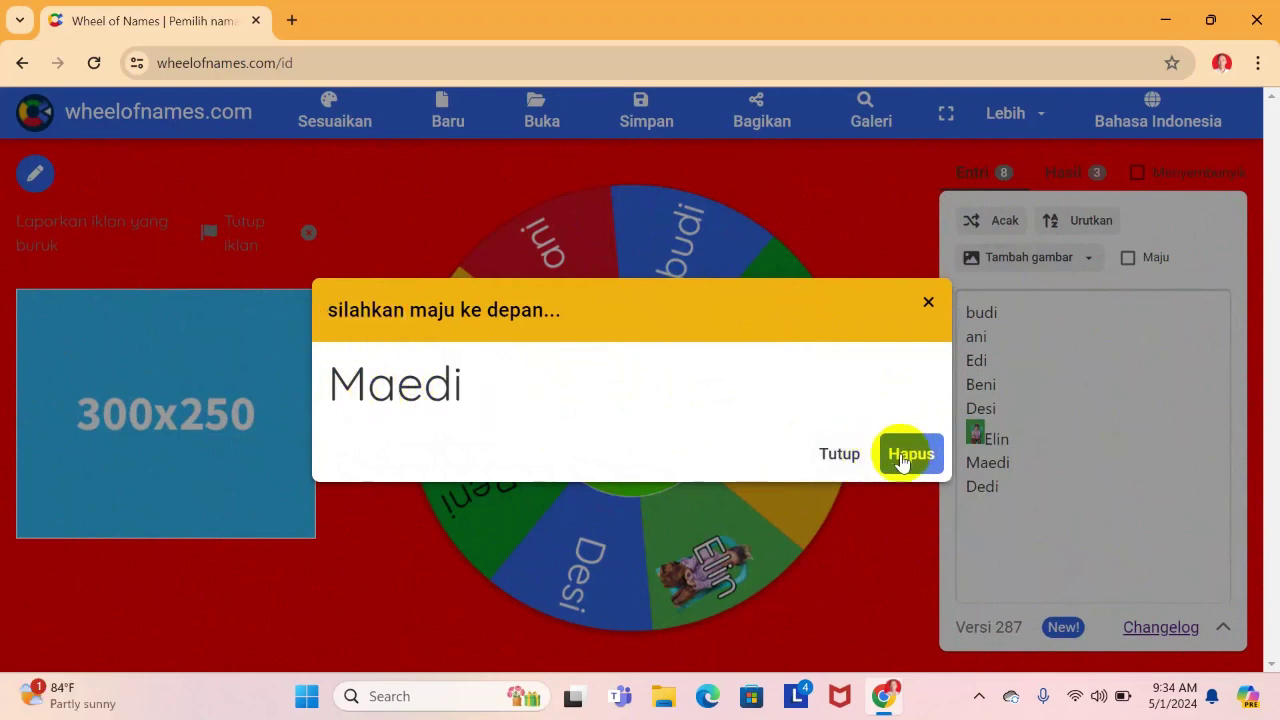
pyautogui.click(826, 456)
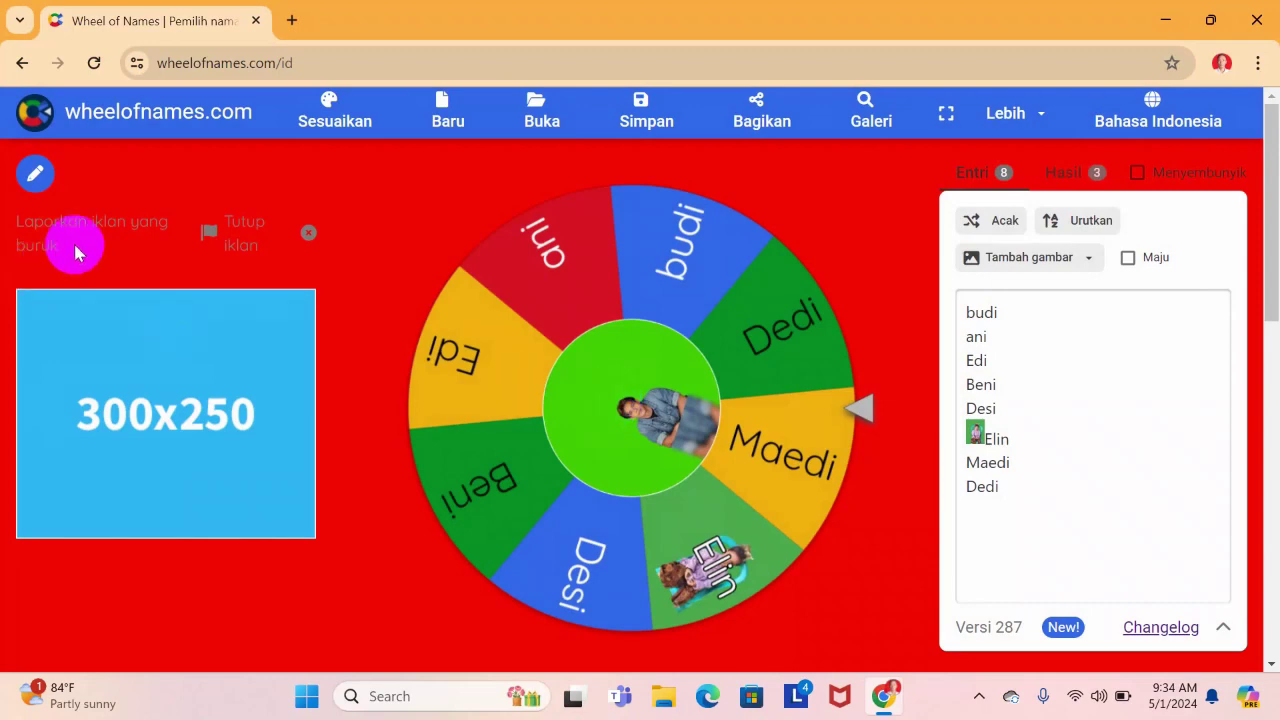
# Step: Set the sound played during spinning to "A simple way to be happy" from the Enak didengar group and apply it
pyautogui.click(327, 111)
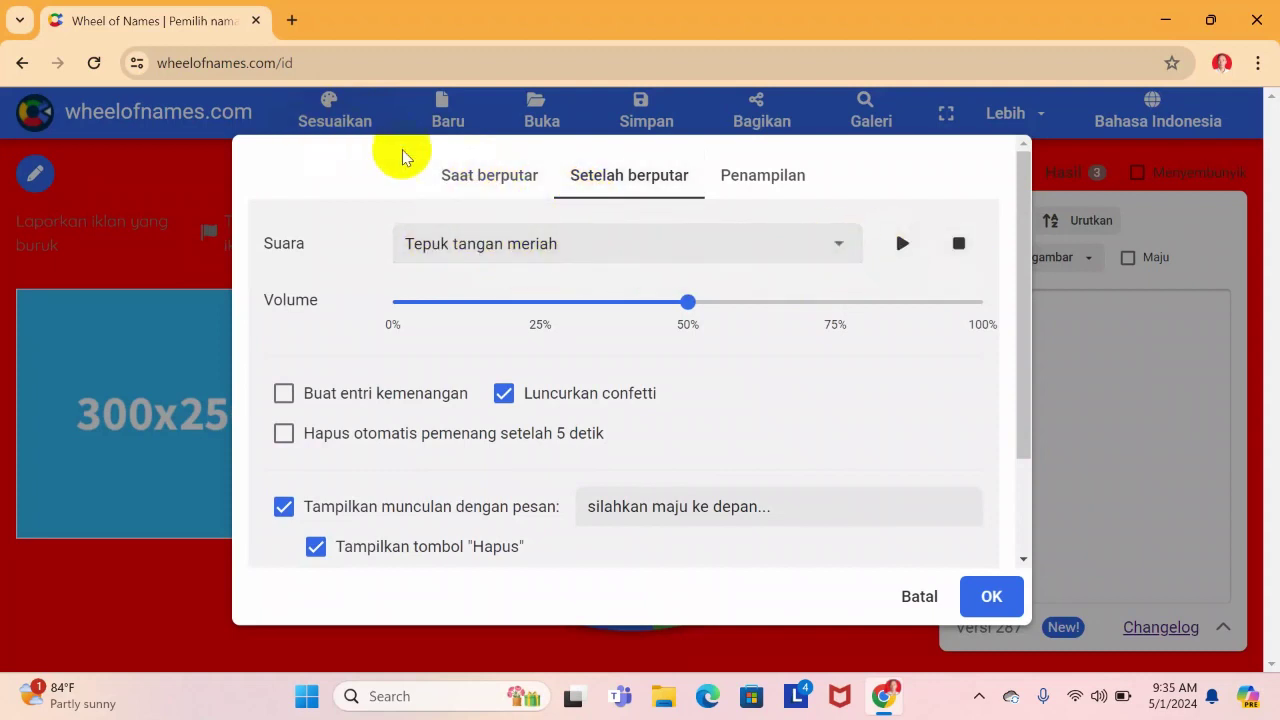
pyautogui.click(486, 183)
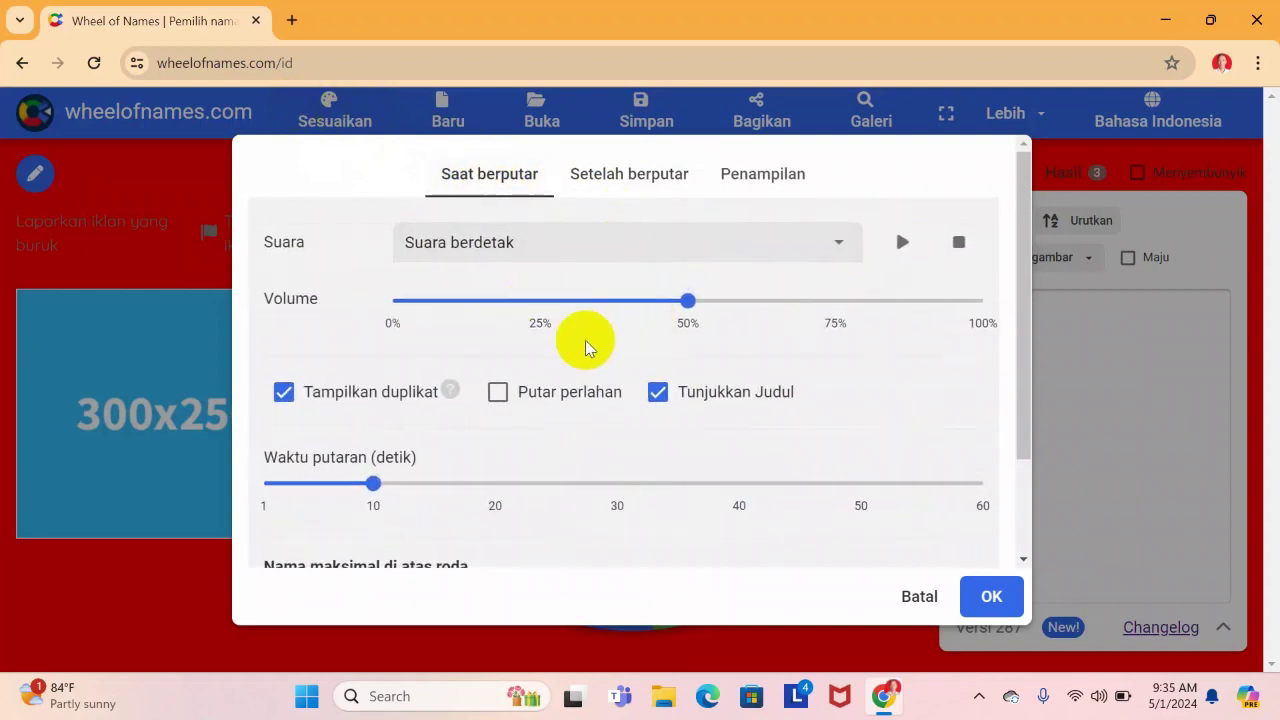
pyautogui.scroll(-2, 586, 343)
pyautogui.scroll(2, 586, 343)
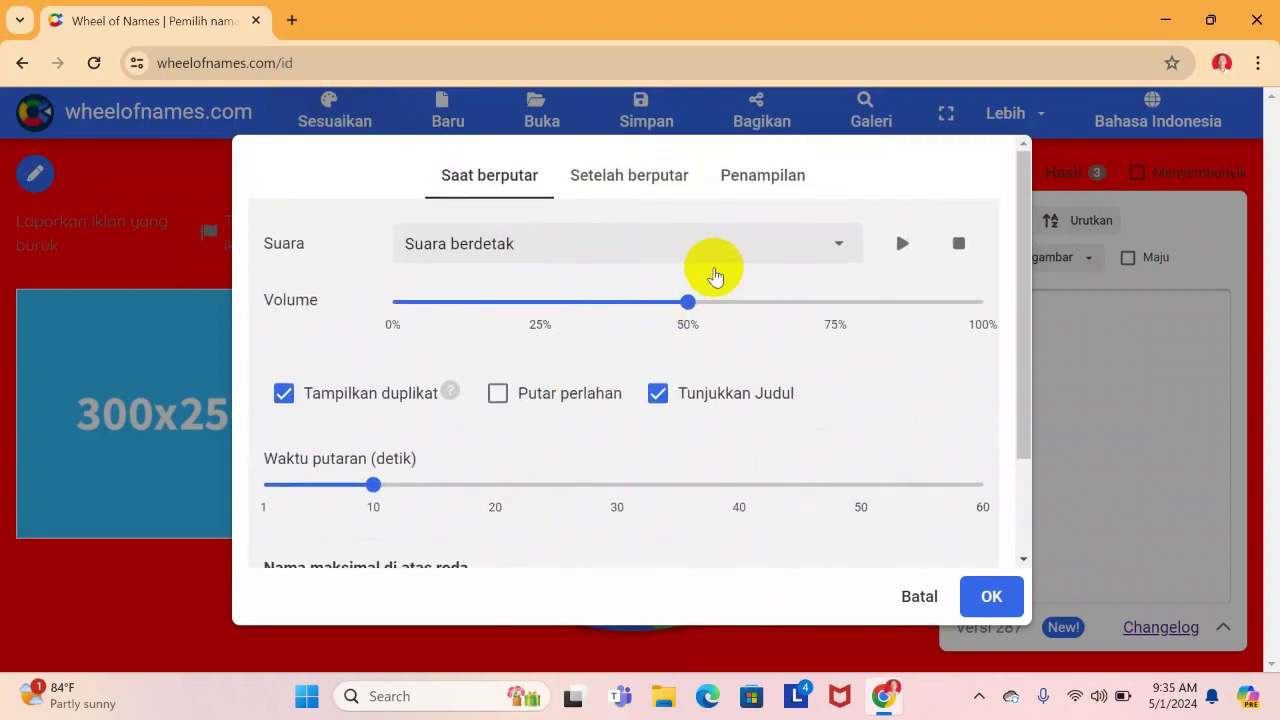
pyautogui.click(841, 246)
pyautogui.scroll(-2, 585, 530)
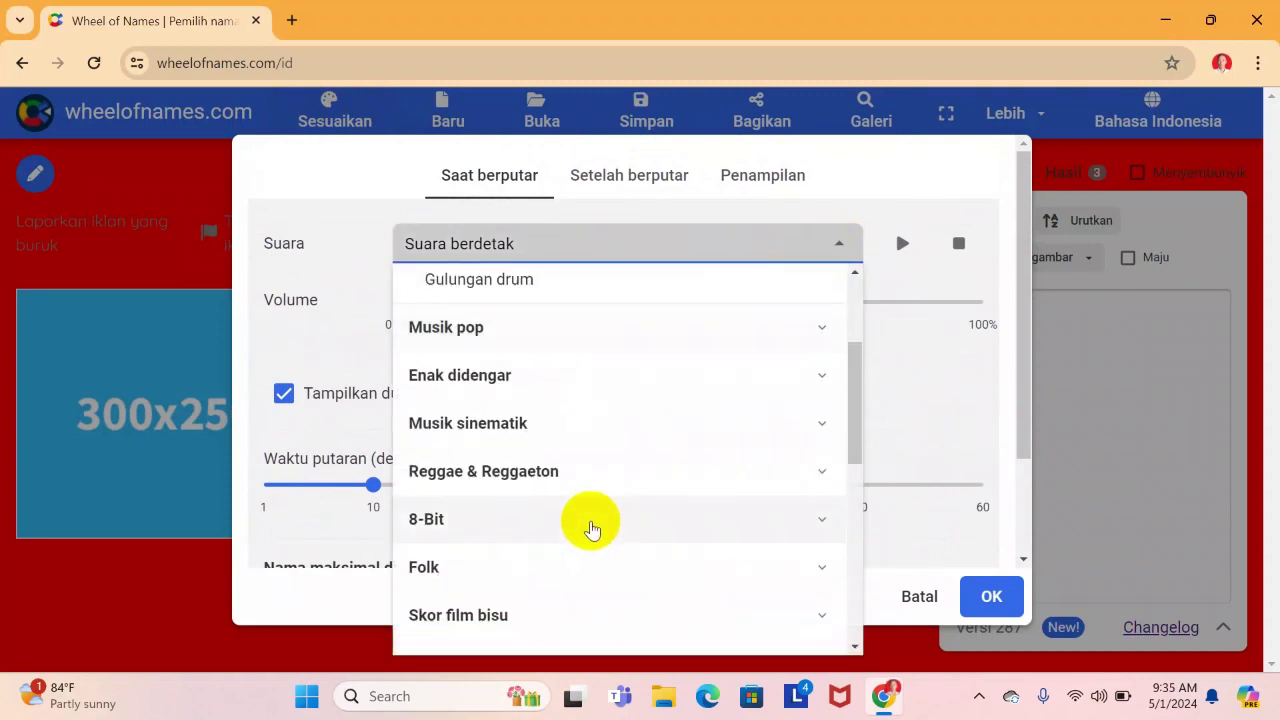
pyautogui.scroll(3, 595, 500)
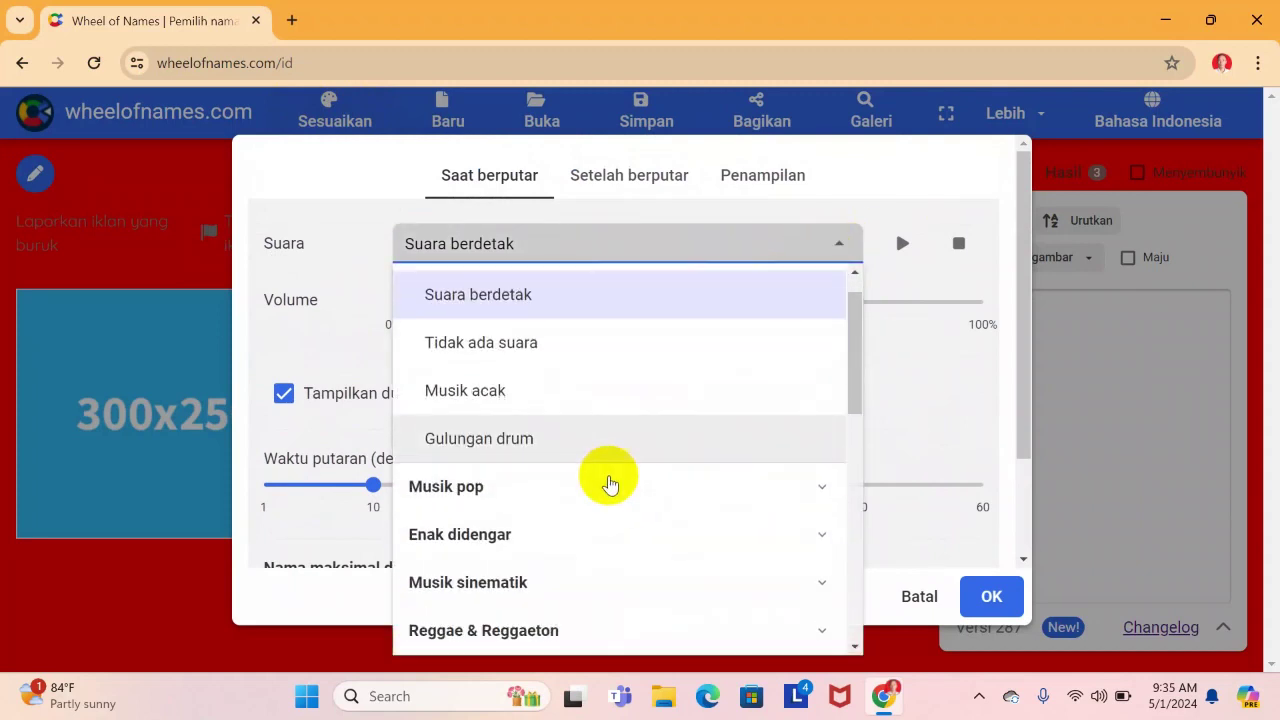
pyautogui.scroll(-2, 610, 485)
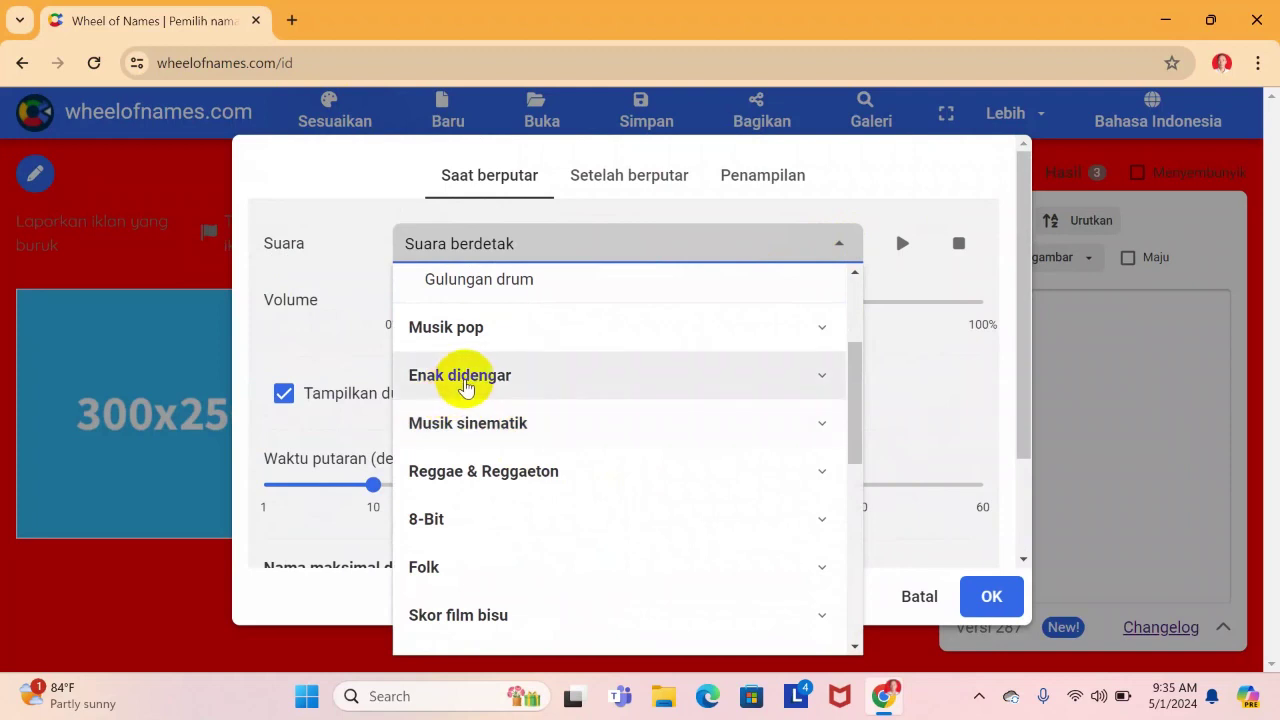
pyautogui.click(466, 386)
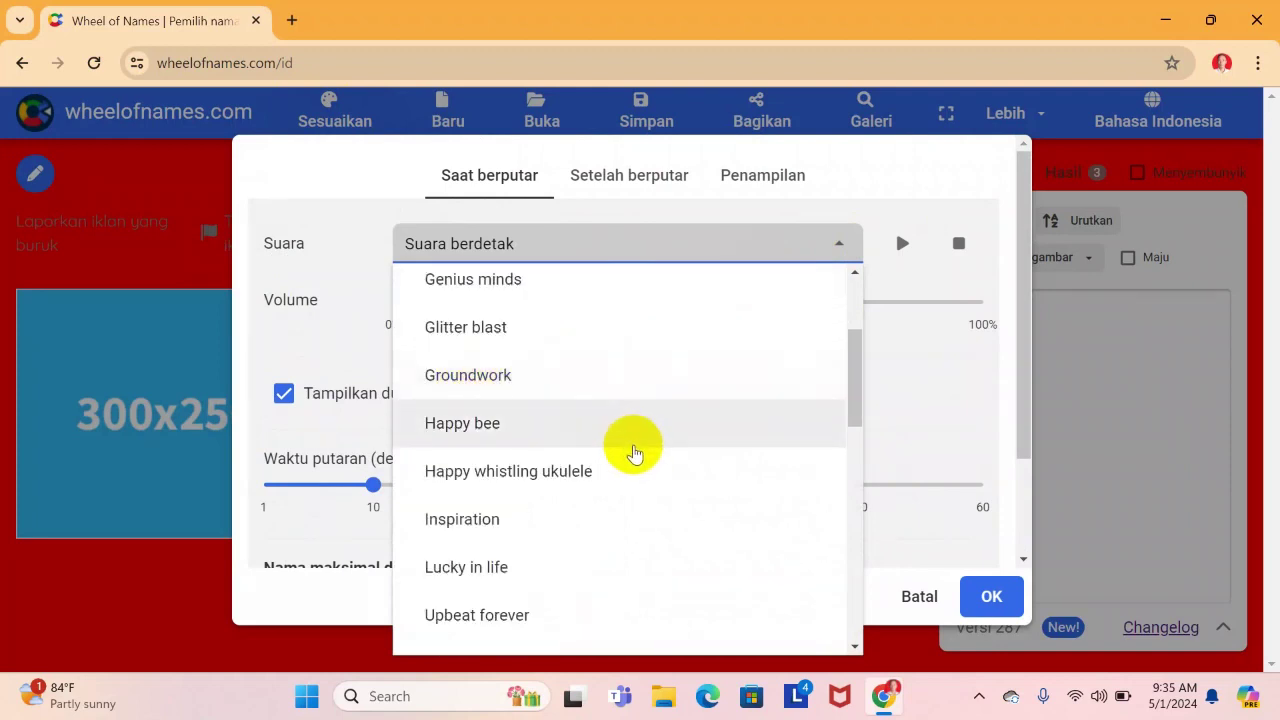
pyautogui.scroll(2, 630, 448)
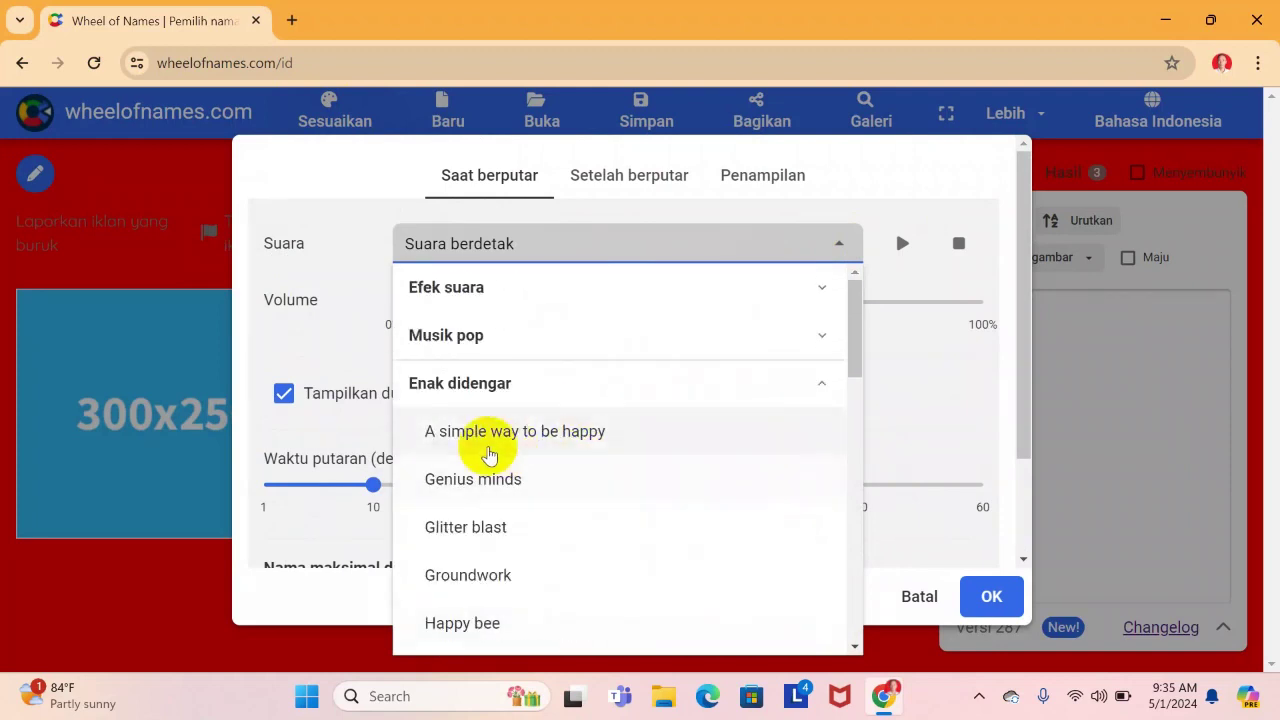
pyautogui.click(528, 436)
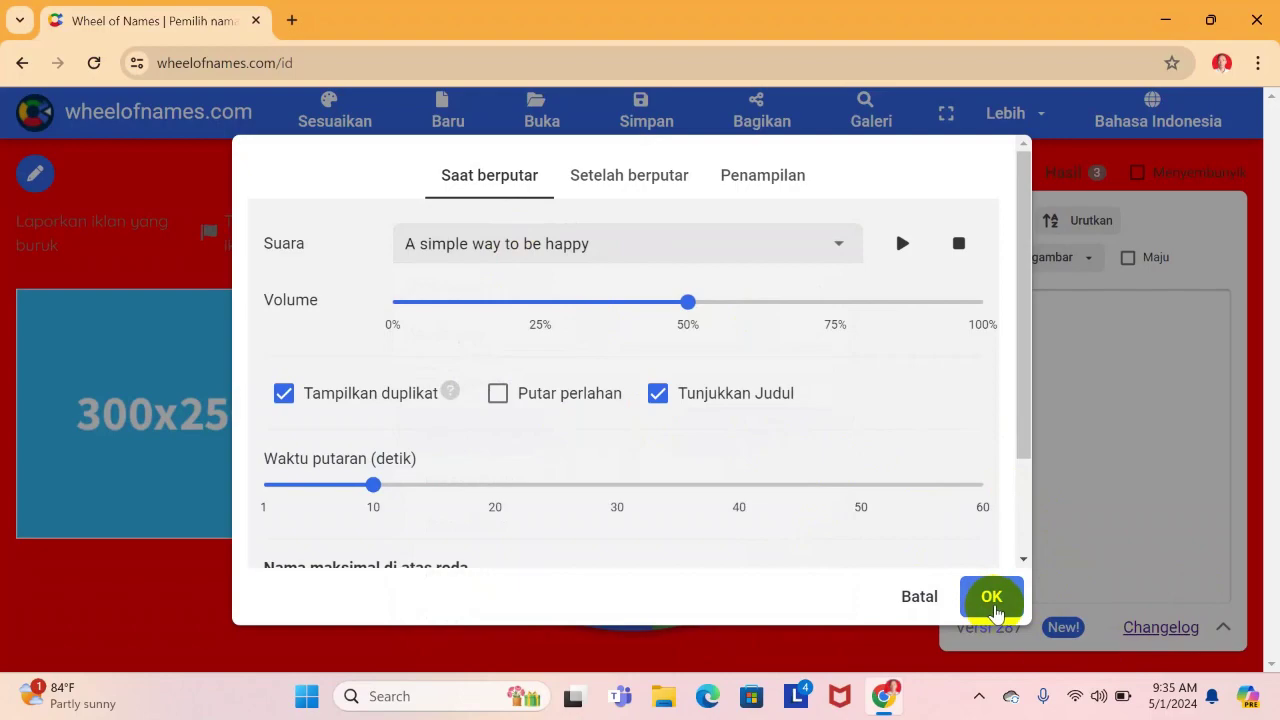
pyautogui.click(993, 603)
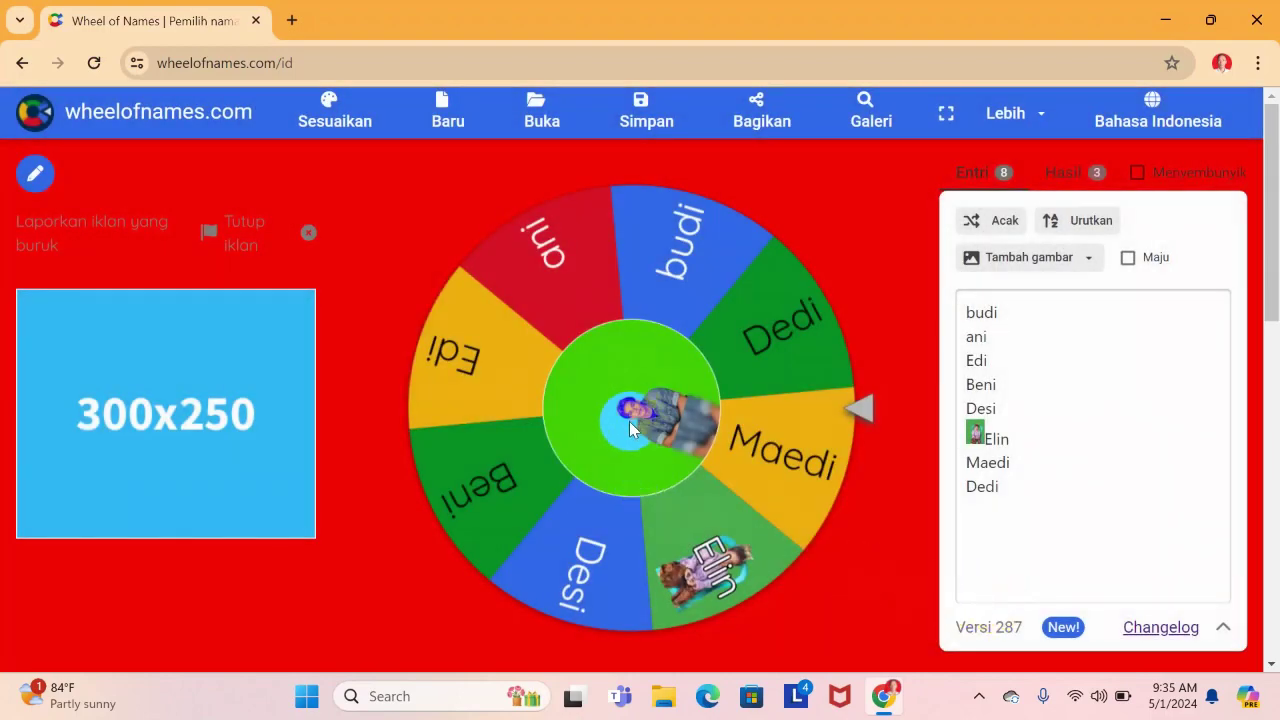
# Step: Spin the wheel with the chosen music and close the winner announcement, keeping the entry
pyautogui.click(635, 411)
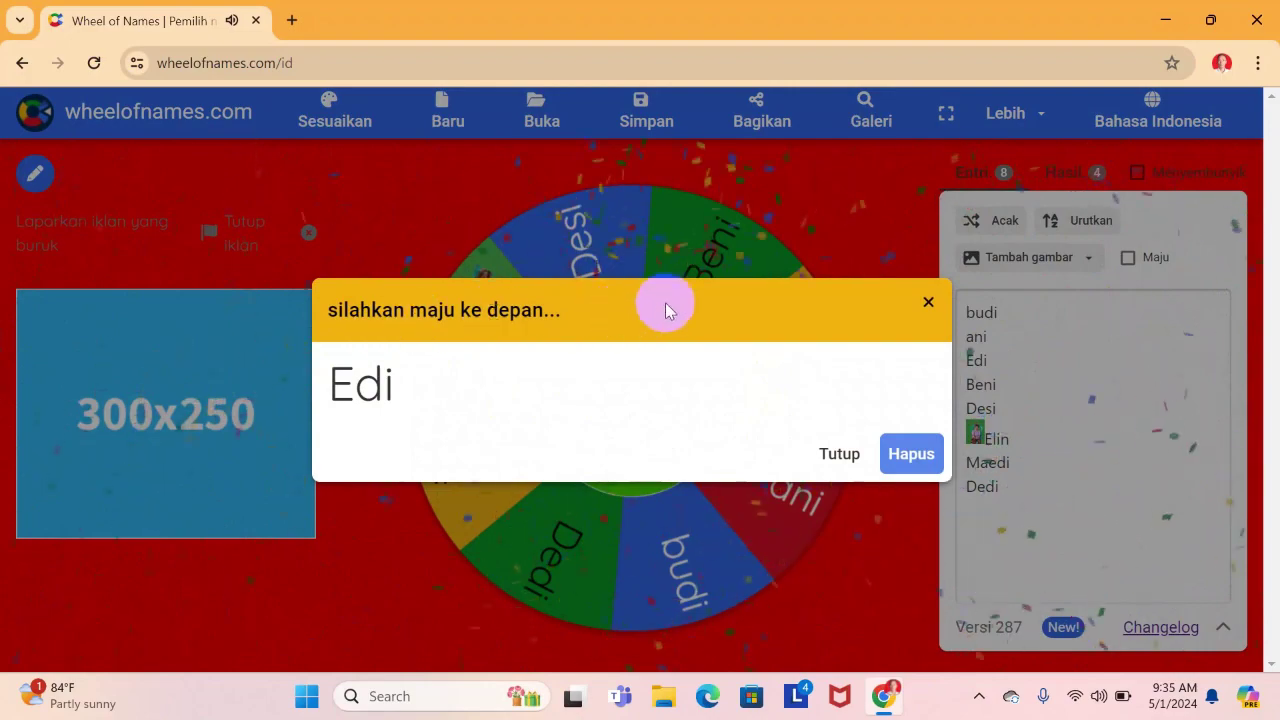
pyautogui.click(838, 453)
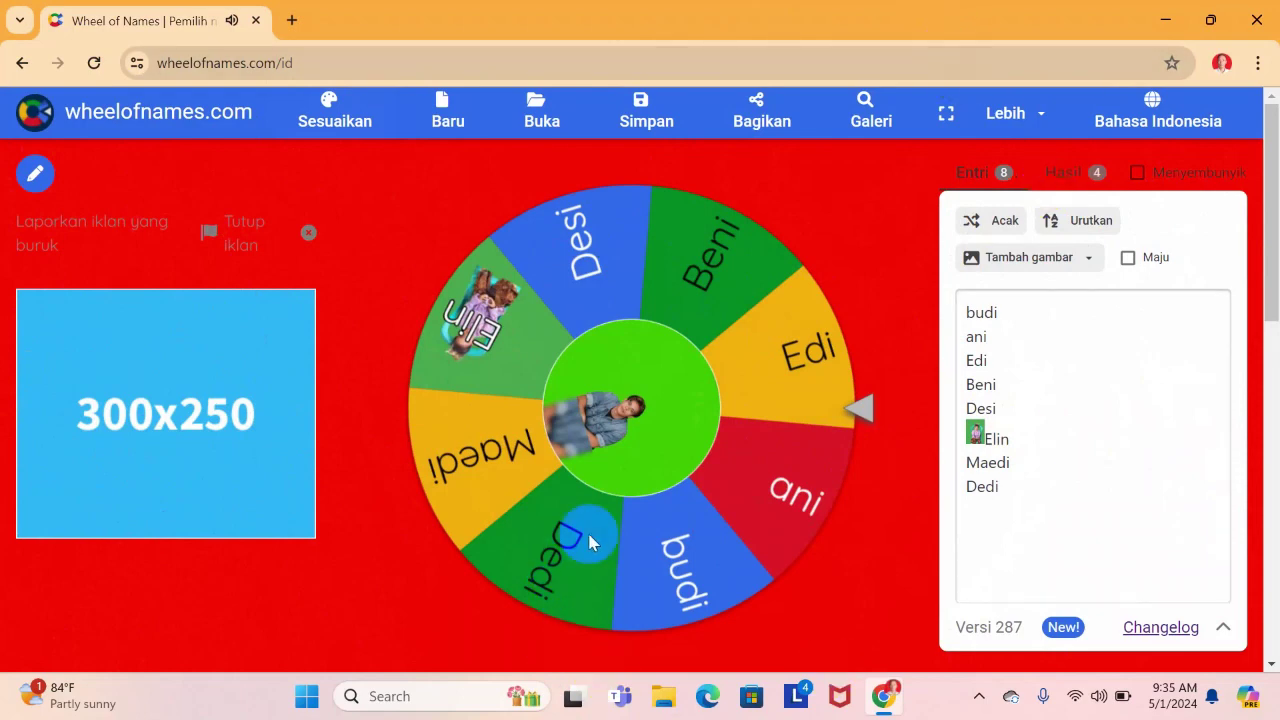
# Step: Set the sound played during spinning to Suara berdetak from the Efek suara group and apply the settings
pyautogui.click(329, 108)
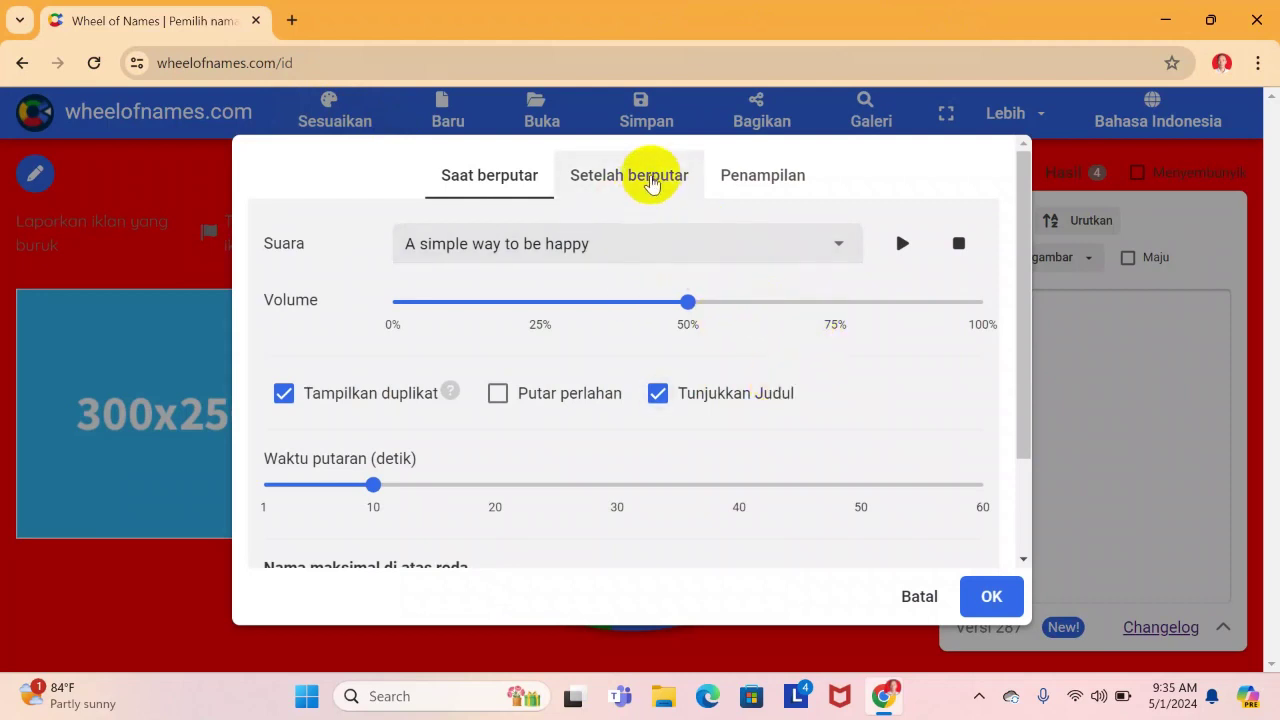
pyautogui.click(839, 249)
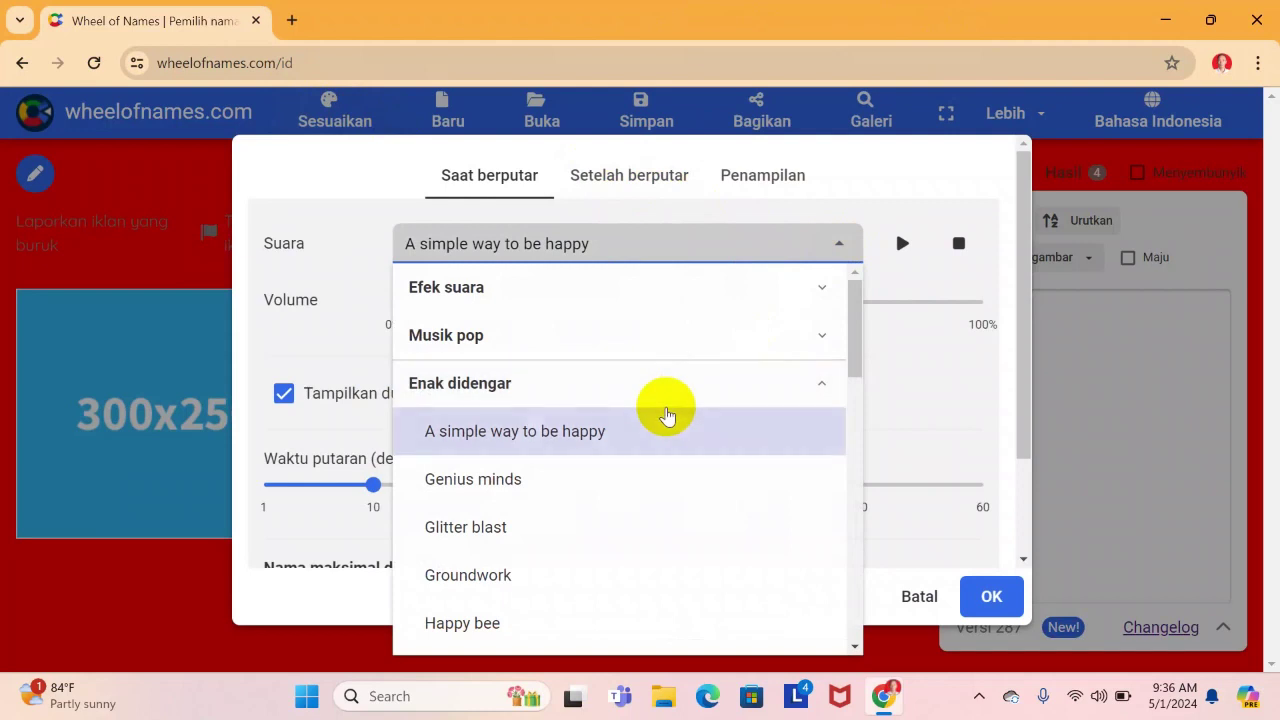
pyautogui.scroll(-1, 666, 412)
pyautogui.scroll(1, 667, 416)
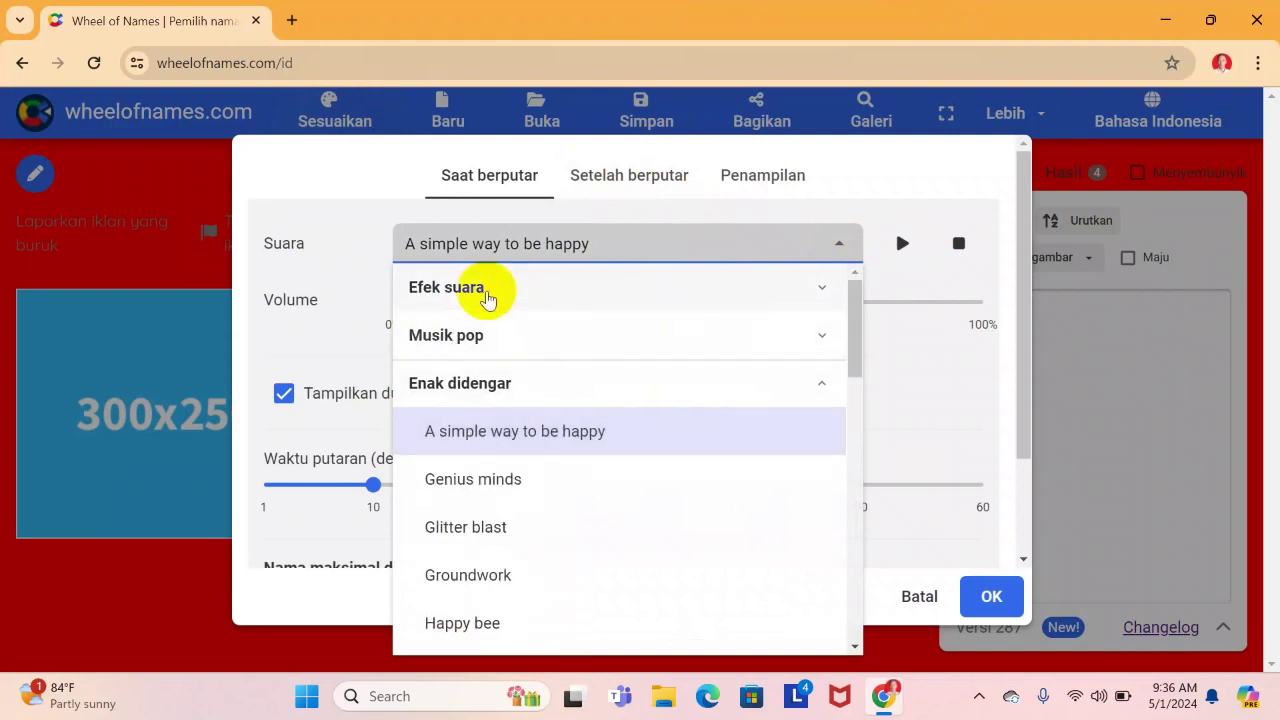
pyautogui.click(823, 300)
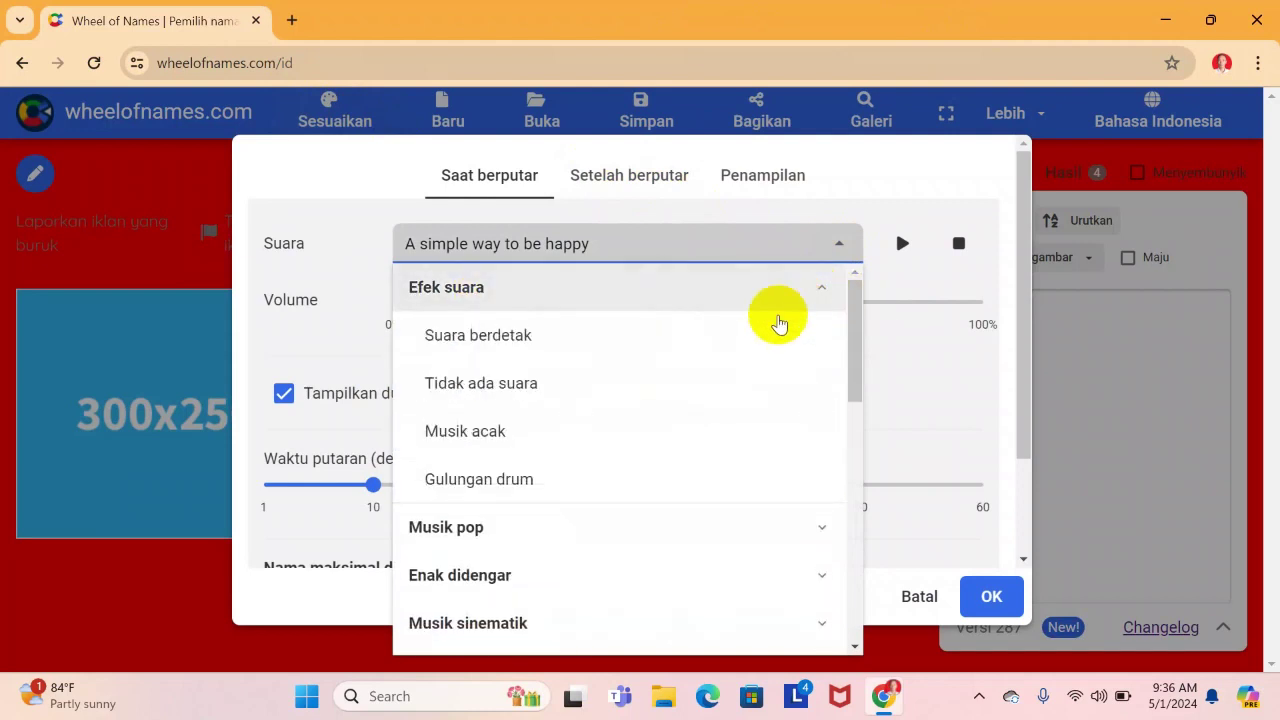
pyautogui.click(500, 340)
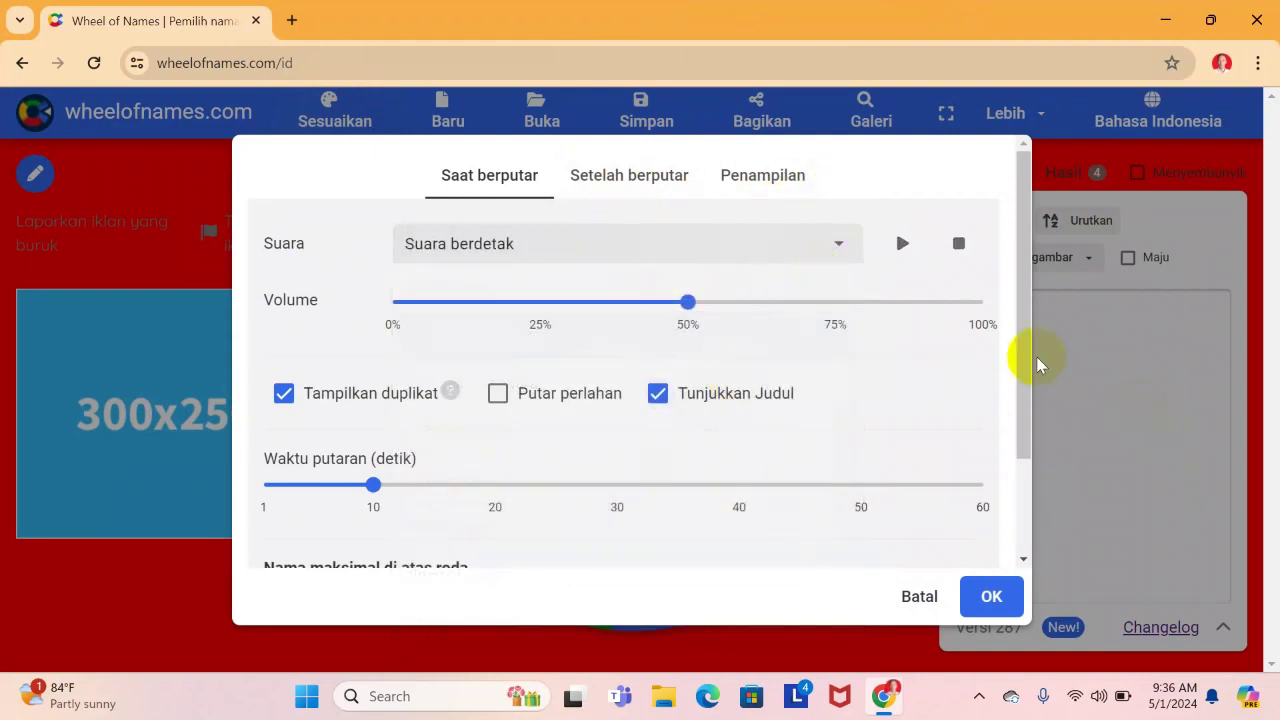
pyautogui.click(987, 605)
# Step: Spin the wheel once and remove the winning entry from the wheel through the announcement
pyautogui.click(650, 430)
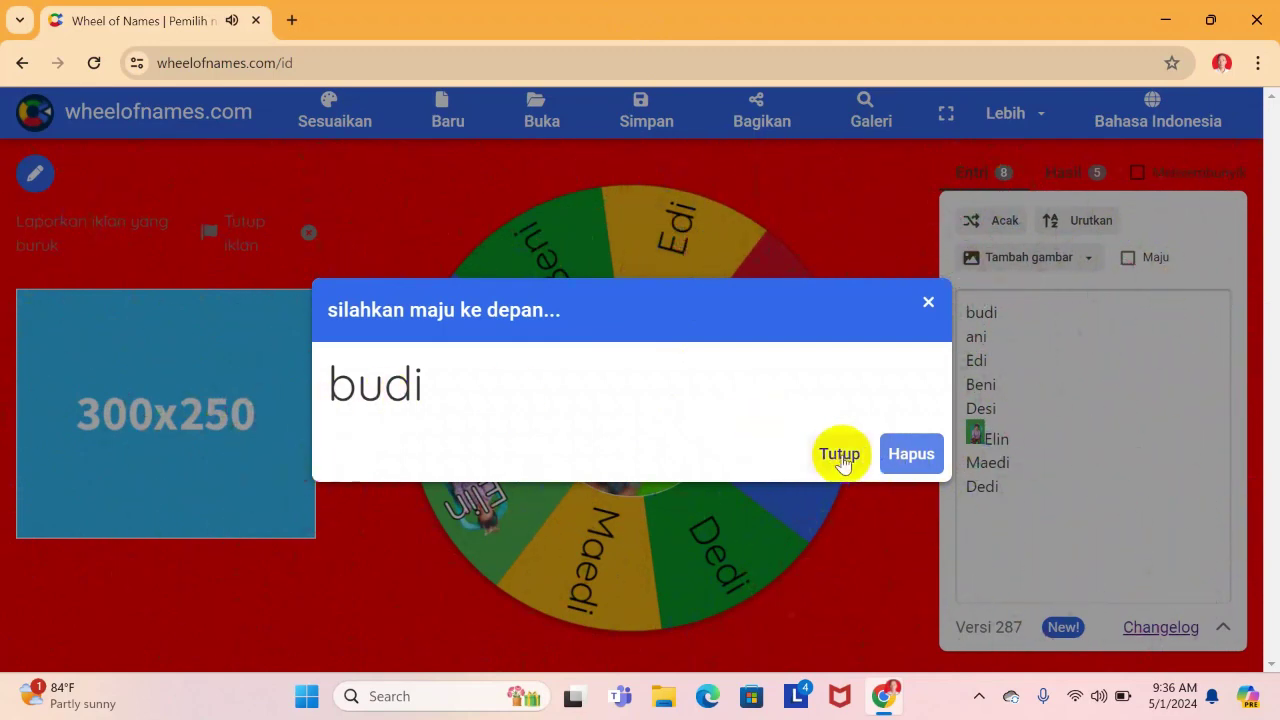
pyautogui.click(912, 456)
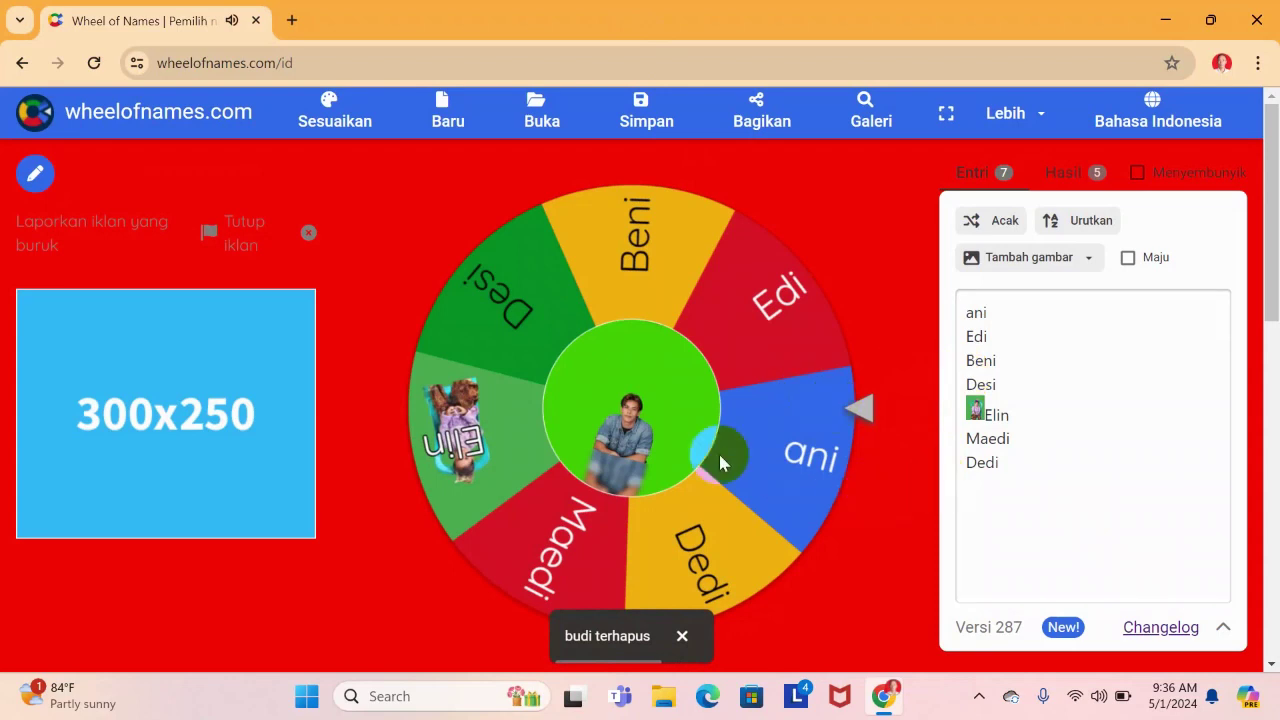
pyautogui.click(688, 563)
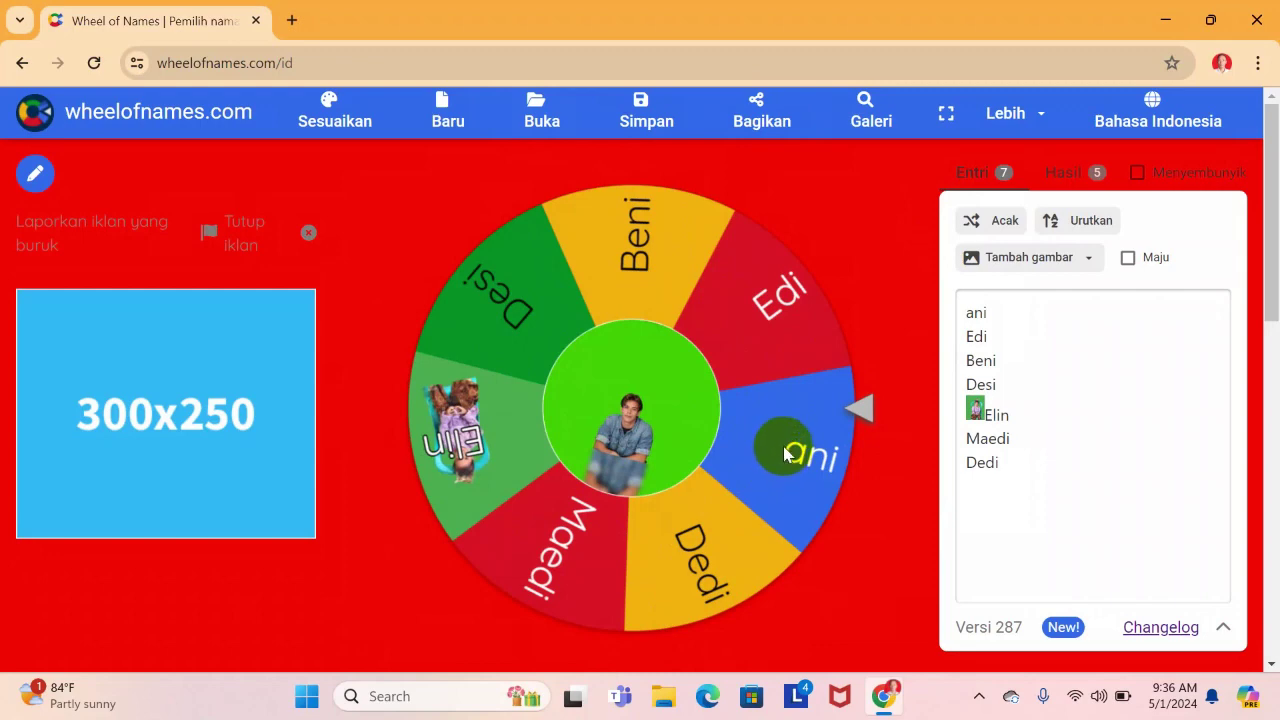
# Step: Save the wheel to the cloud as "Siswa kelas 7.1", signing in with the existing Google account
pyautogui.click(645, 118)
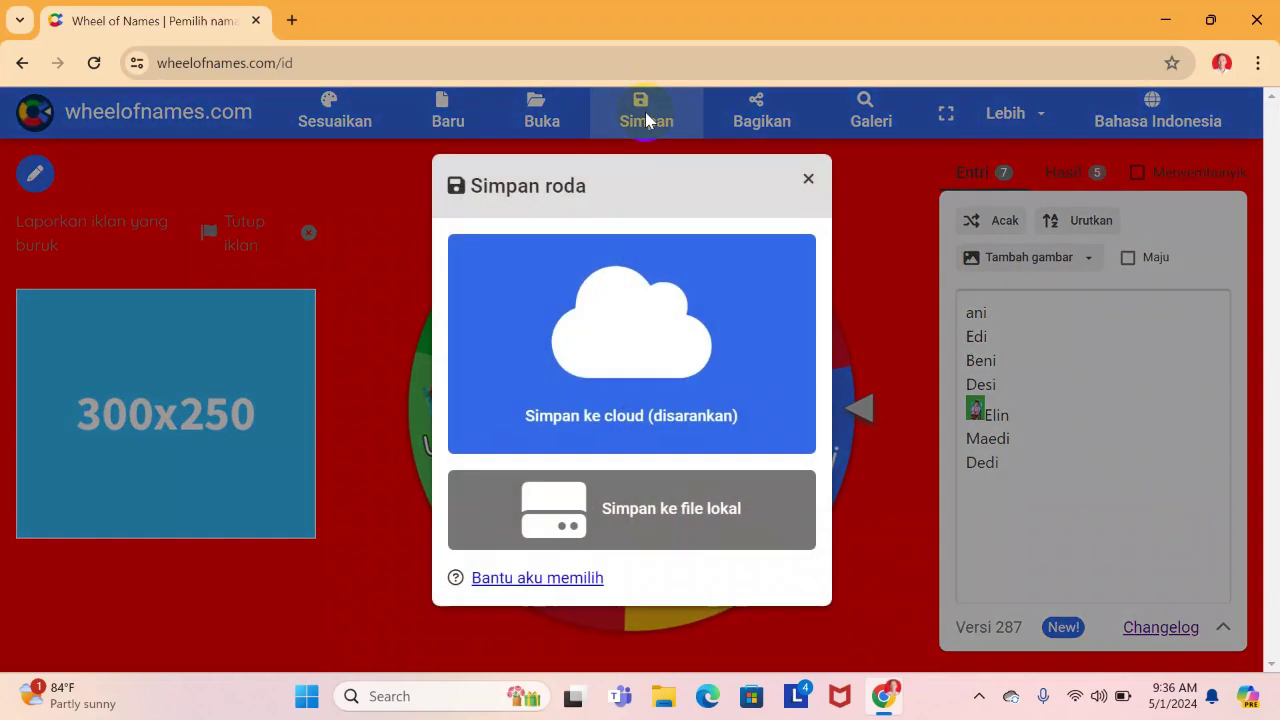
pyautogui.click(647, 420)
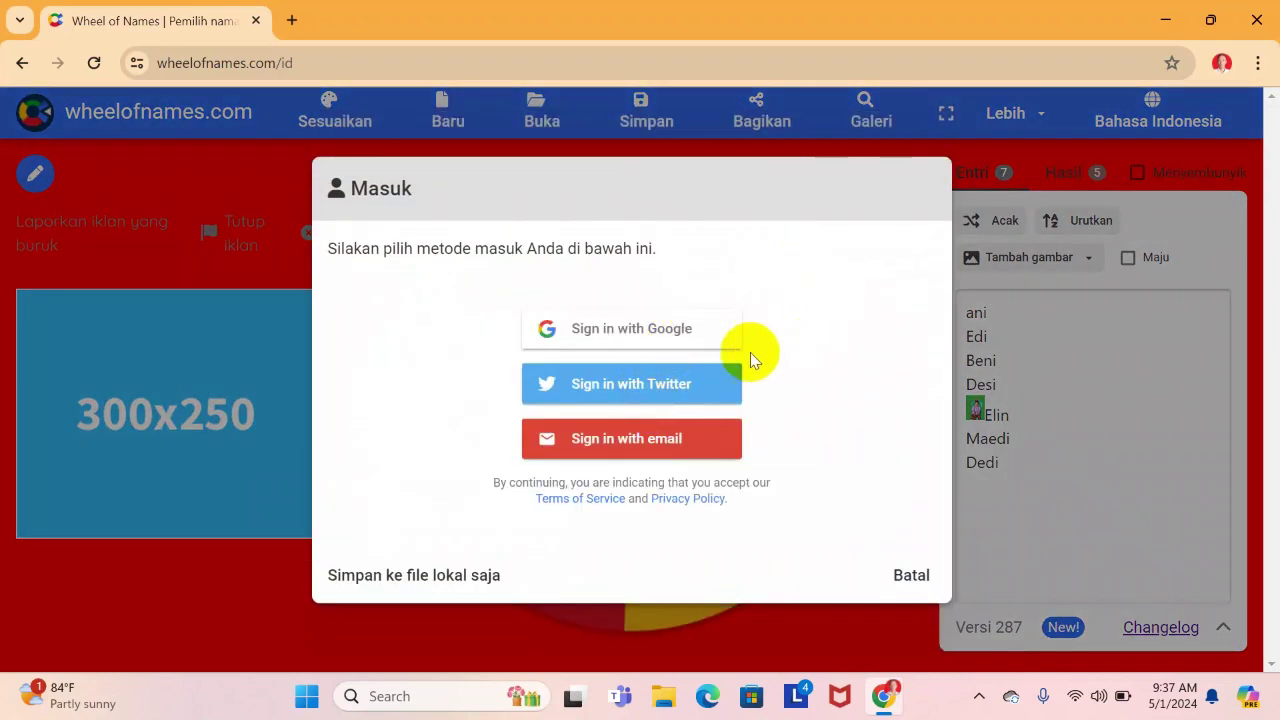
pyautogui.click(623, 340)
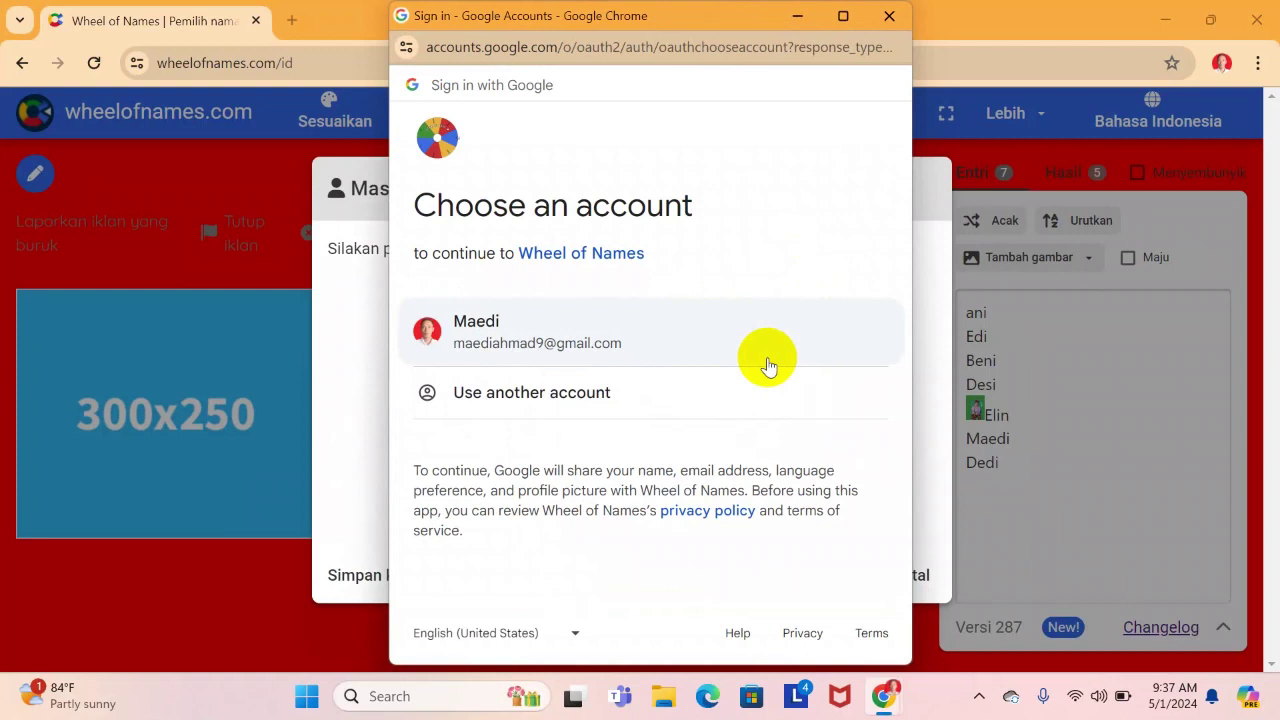
pyautogui.click(465, 338)
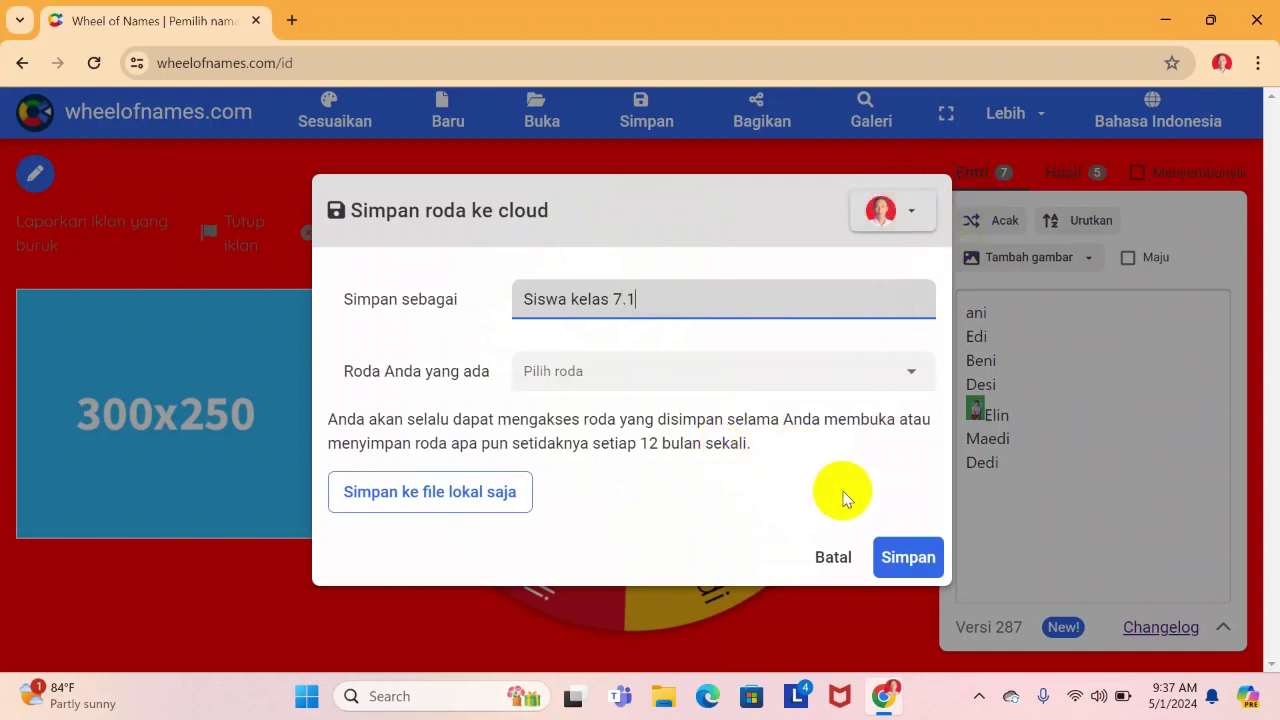
pyautogui.click(907, 572)
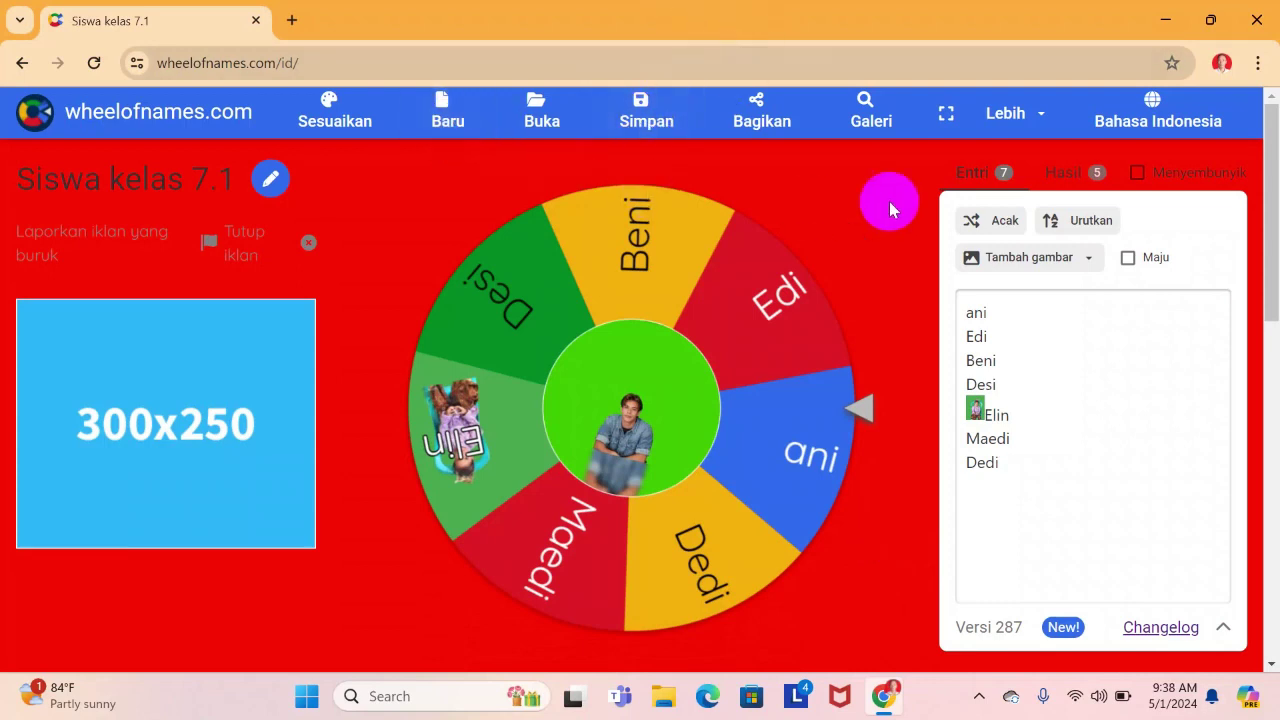
# Step: Start a new default wheel and close the browser tab
pyautogui.click(448, 113)
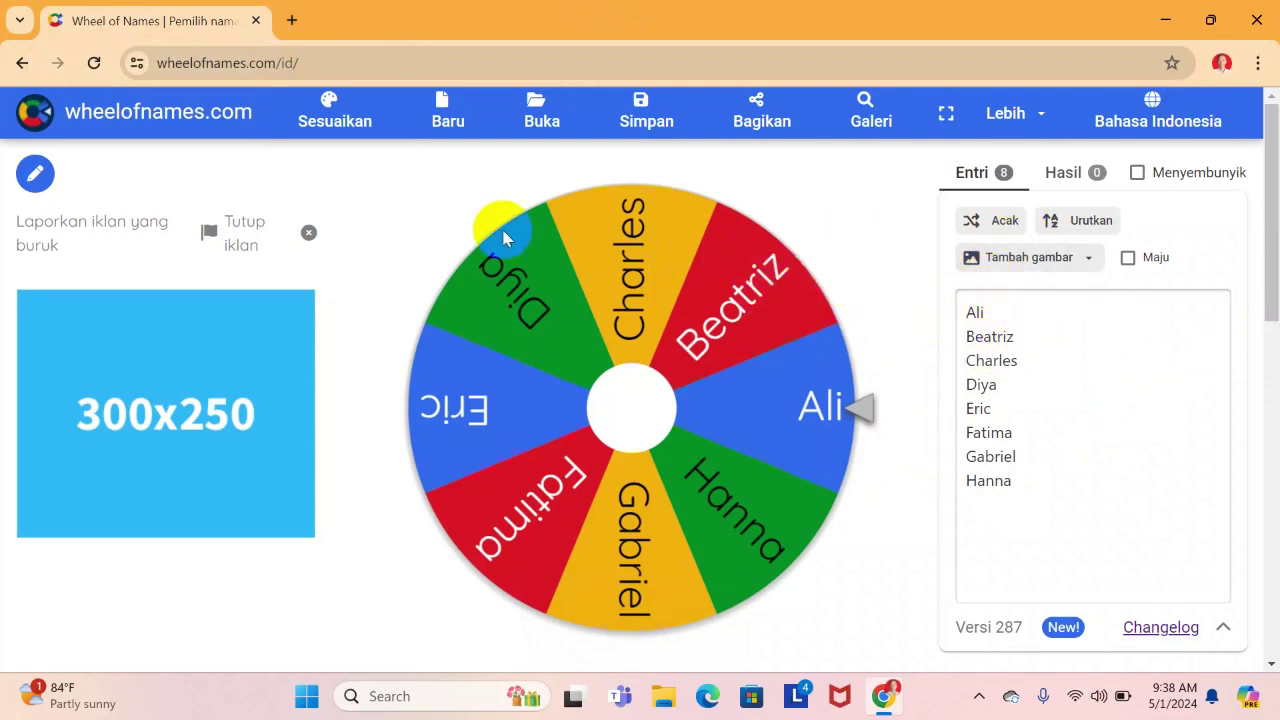
pyautogui.click(256, 21)
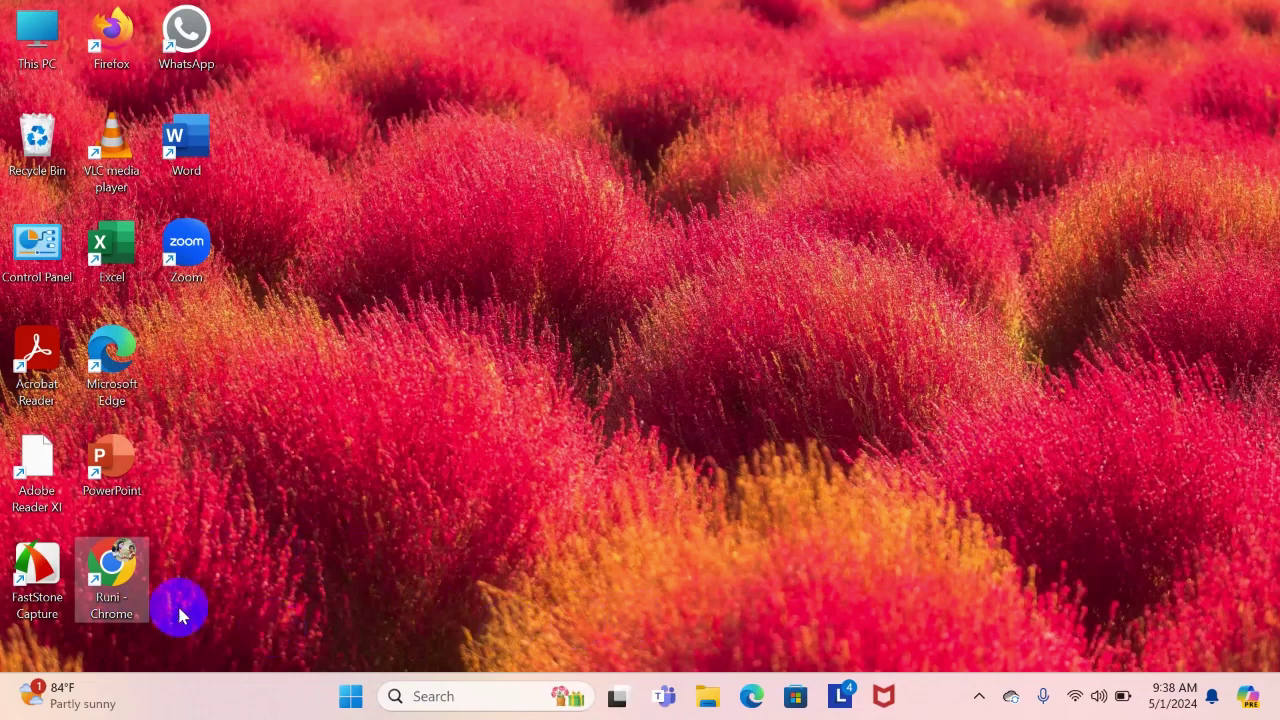
# Step: Launch Chrome from the desktop and switch to the first profile listed under Other profiles
pyautogui.doubleClick(125, 588)
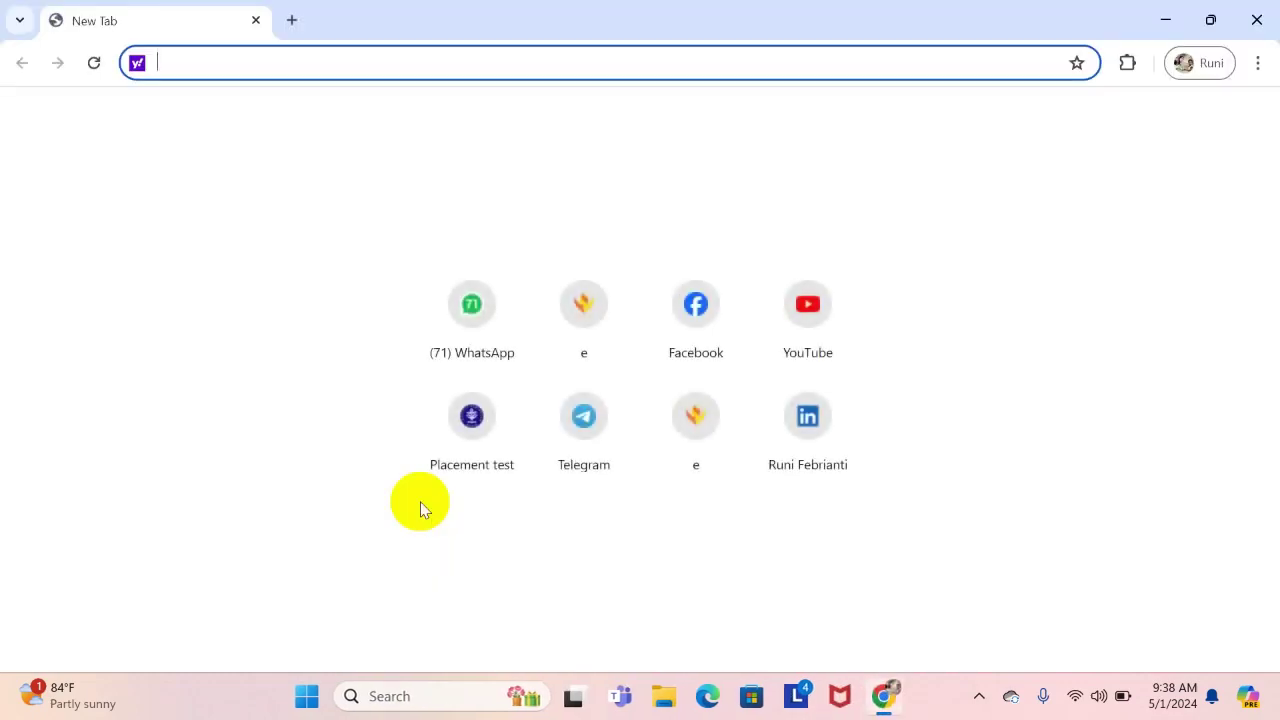
pyautogui.click(1220, 63)
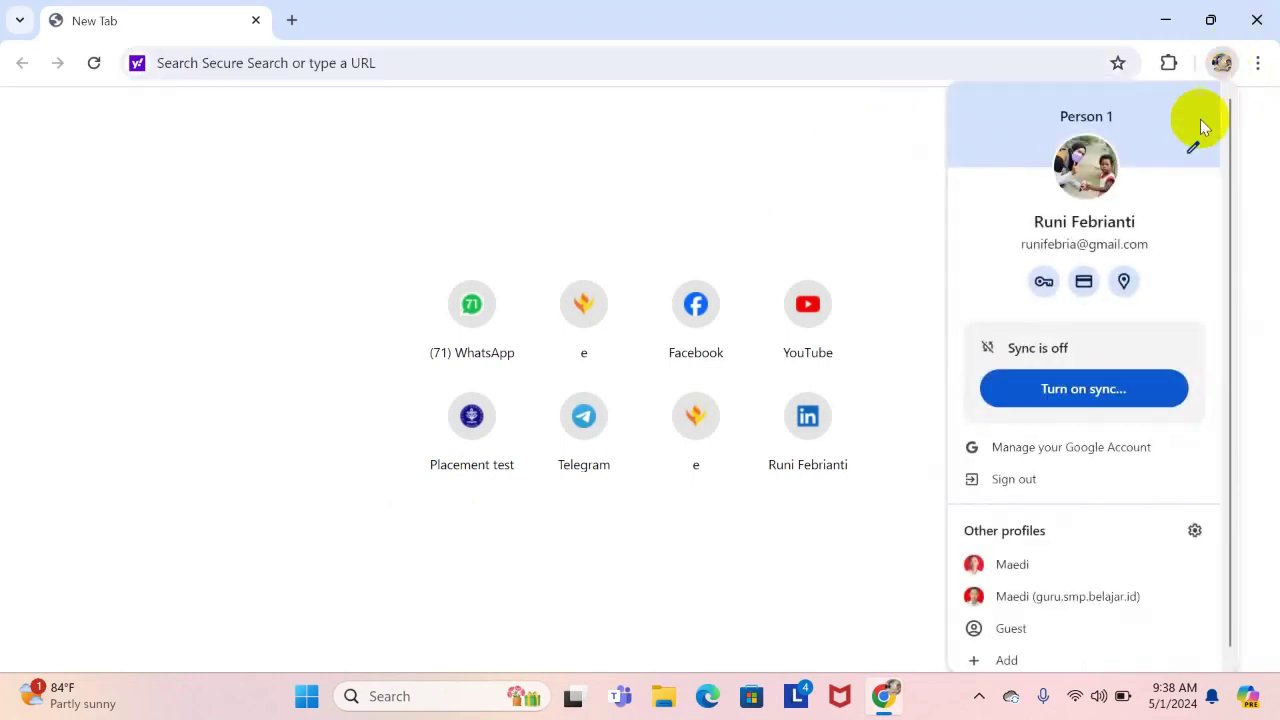
pyautogui.click(996, 570)
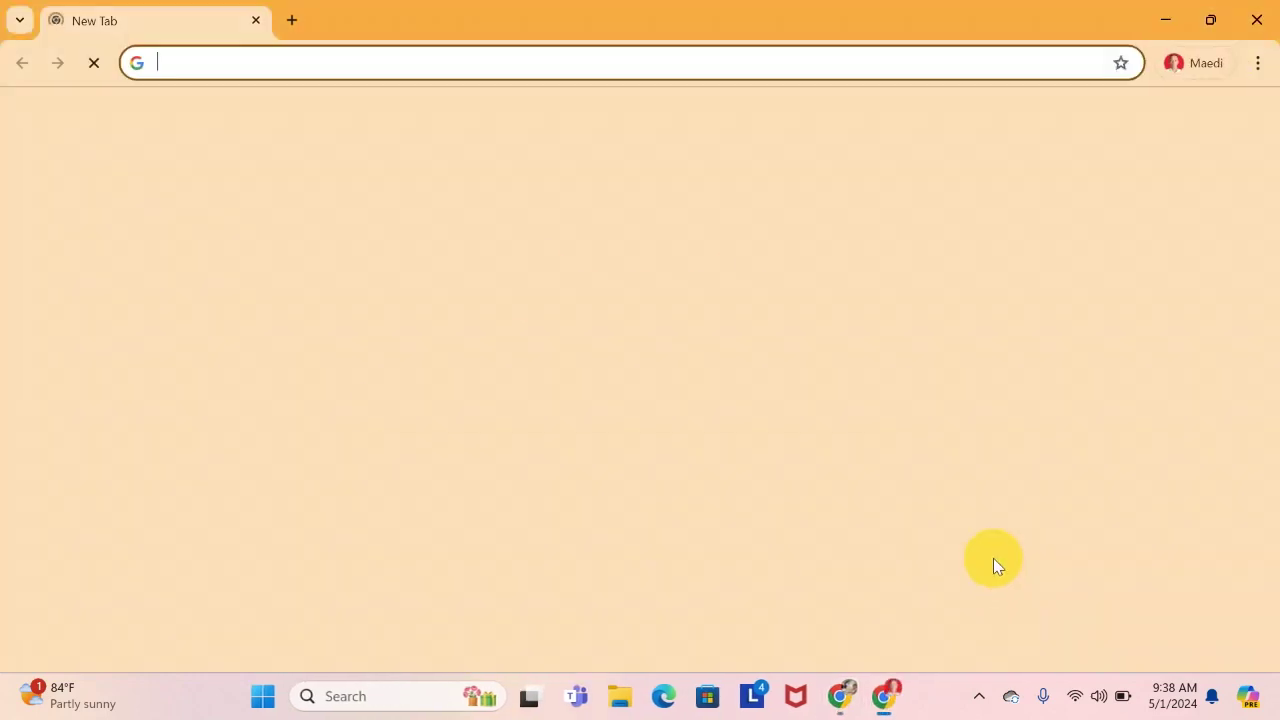
# Step: Search Google for "wheel of names", open the Wheel of Names site and set its language to Bahasa Indonesia
pyautogui.click(591, 403)
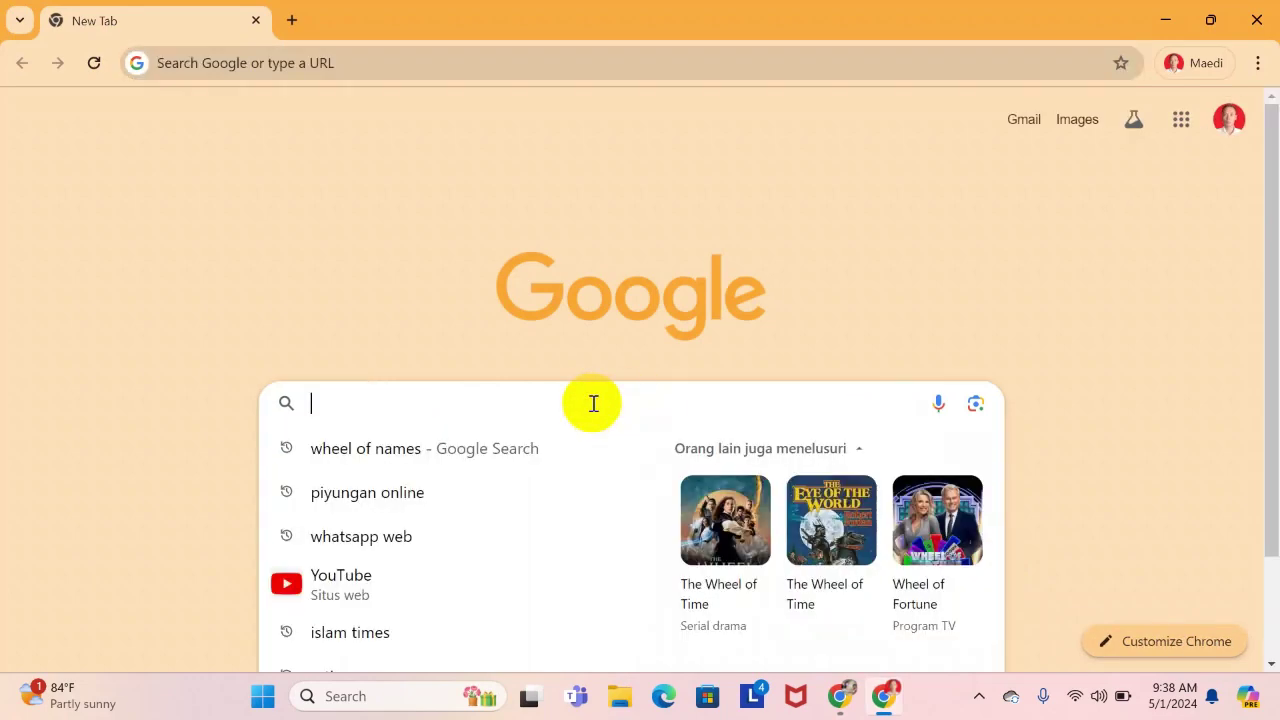
pyautogui.click(400, 450)
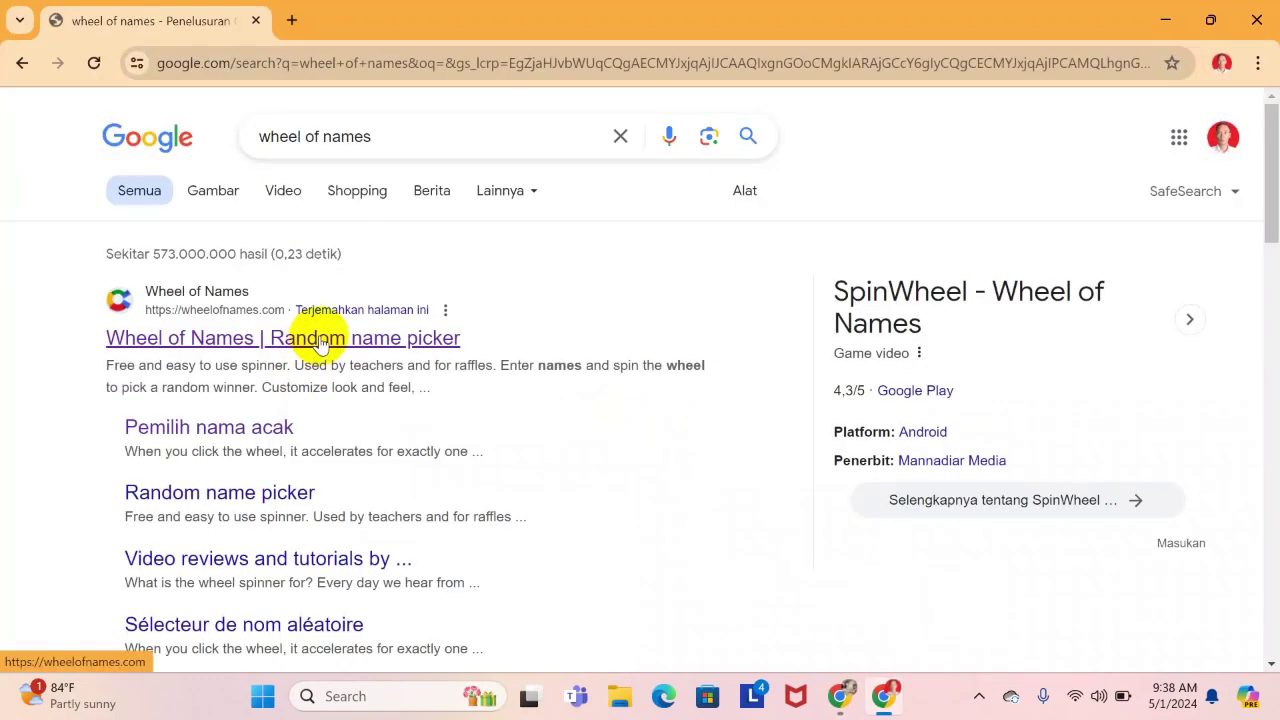
pyautogui.click(312, 337)
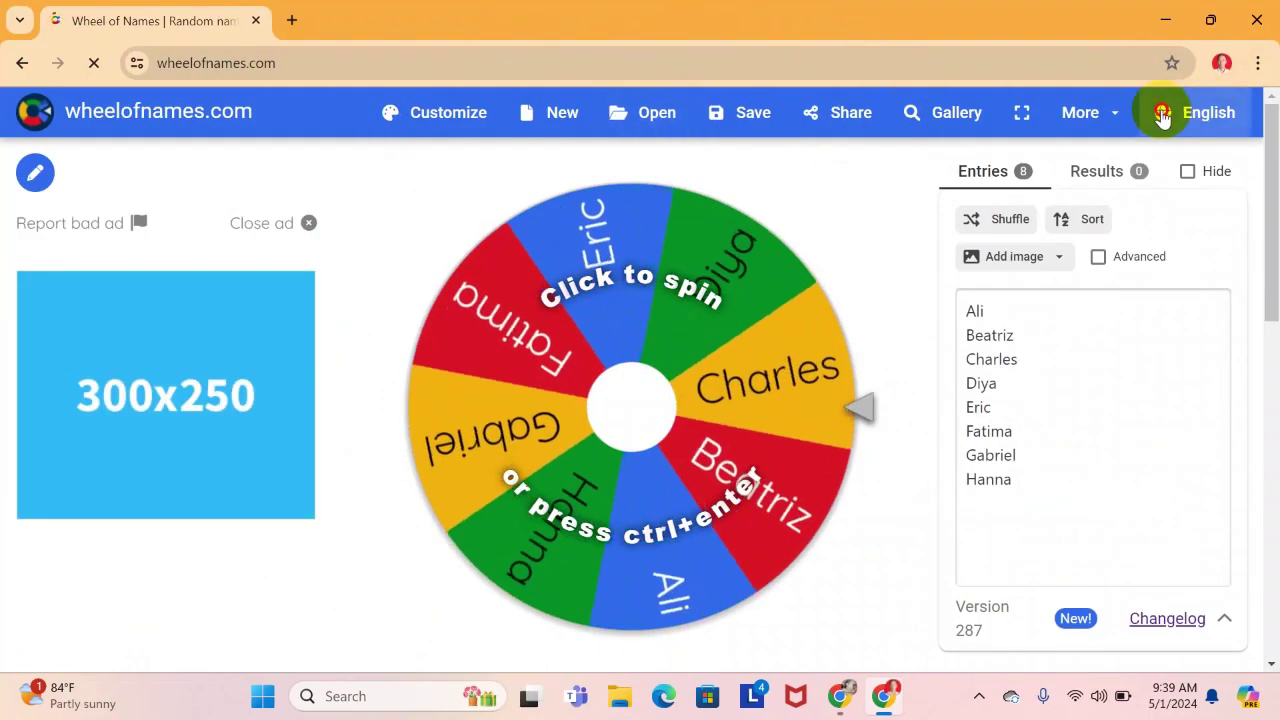
pyautogui.click(1197, 120)
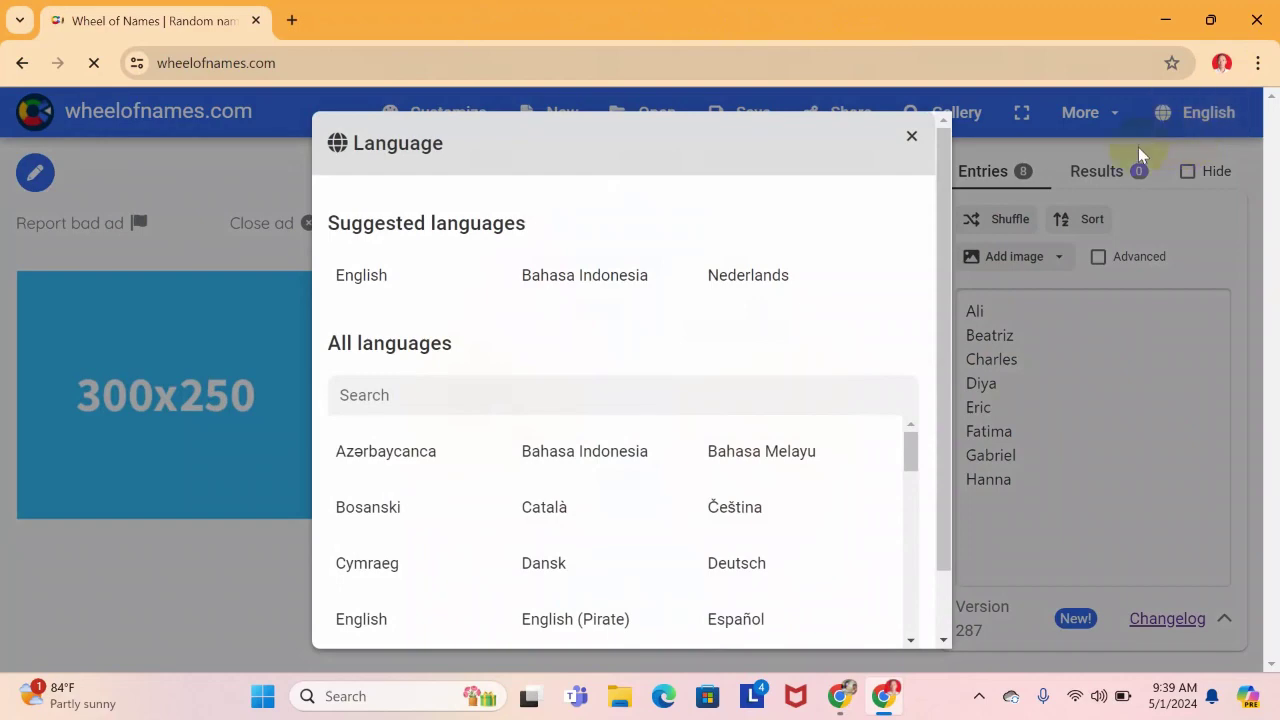
pyautogui.click(600, 280)
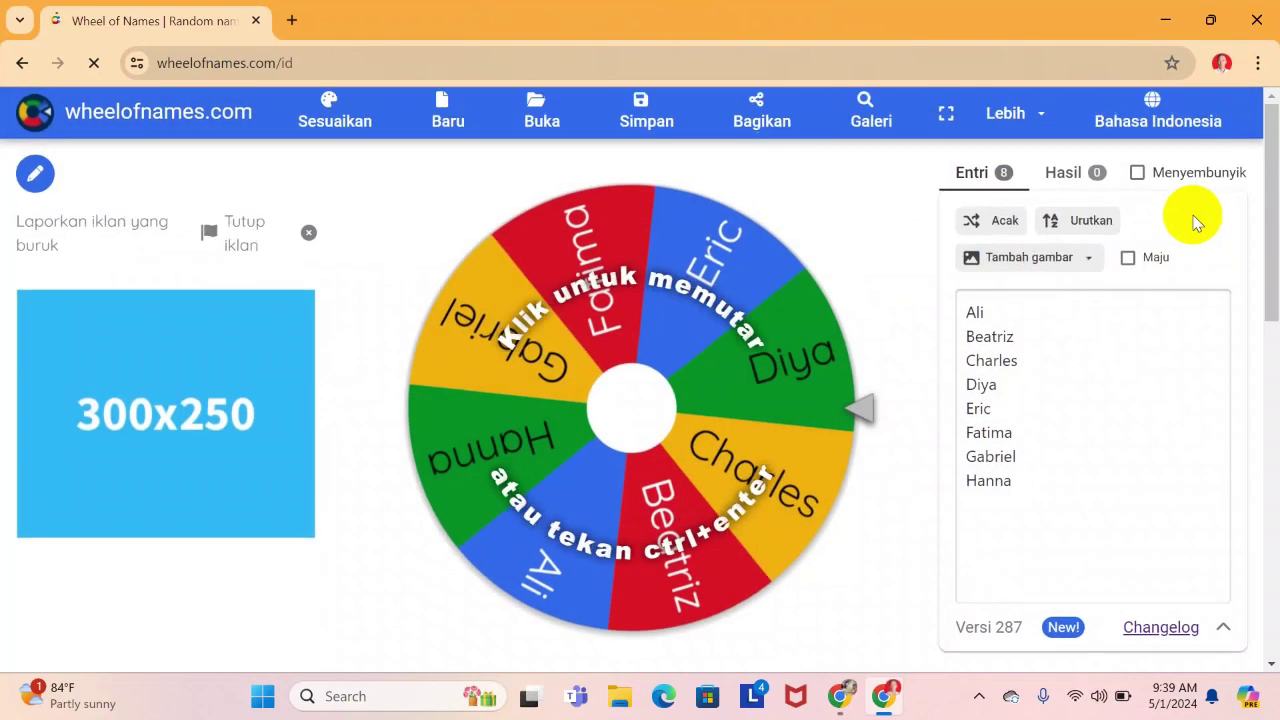
# Step: Open the saved wheel "Siswa kelas 7.1" from the cloud
pyautogui.click(544, 116)
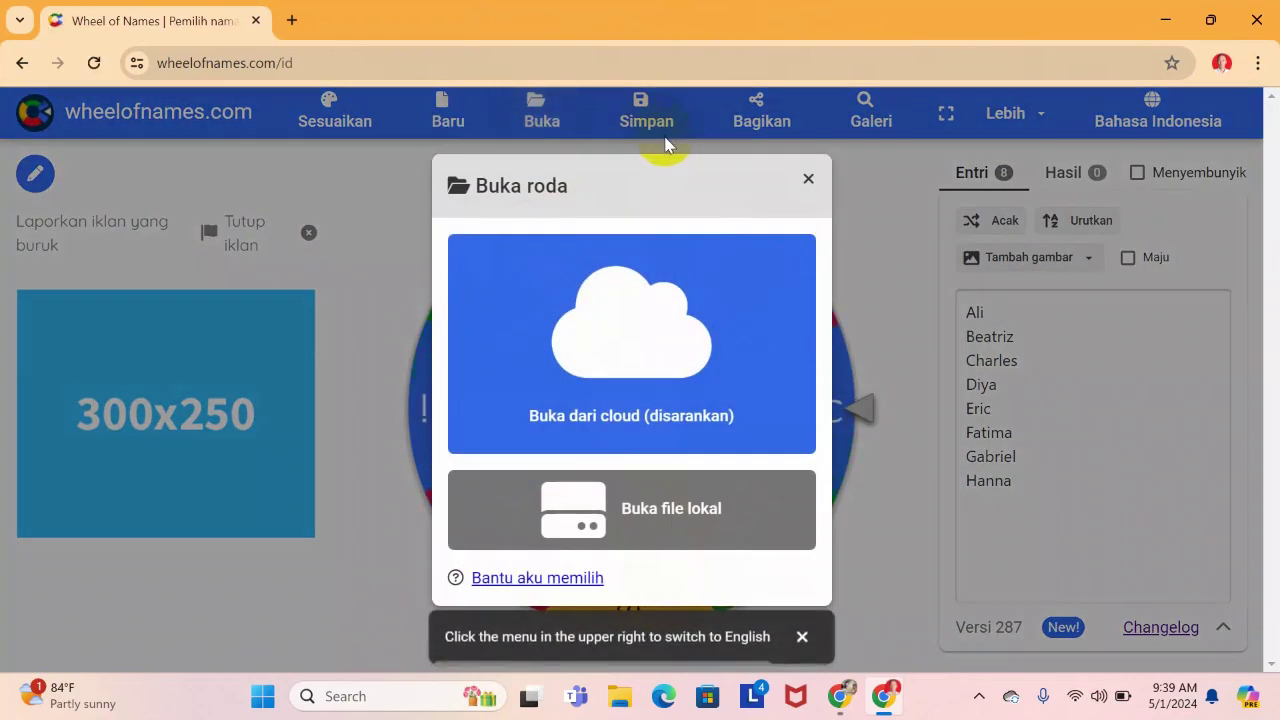
pyautogui.click(600, 416)
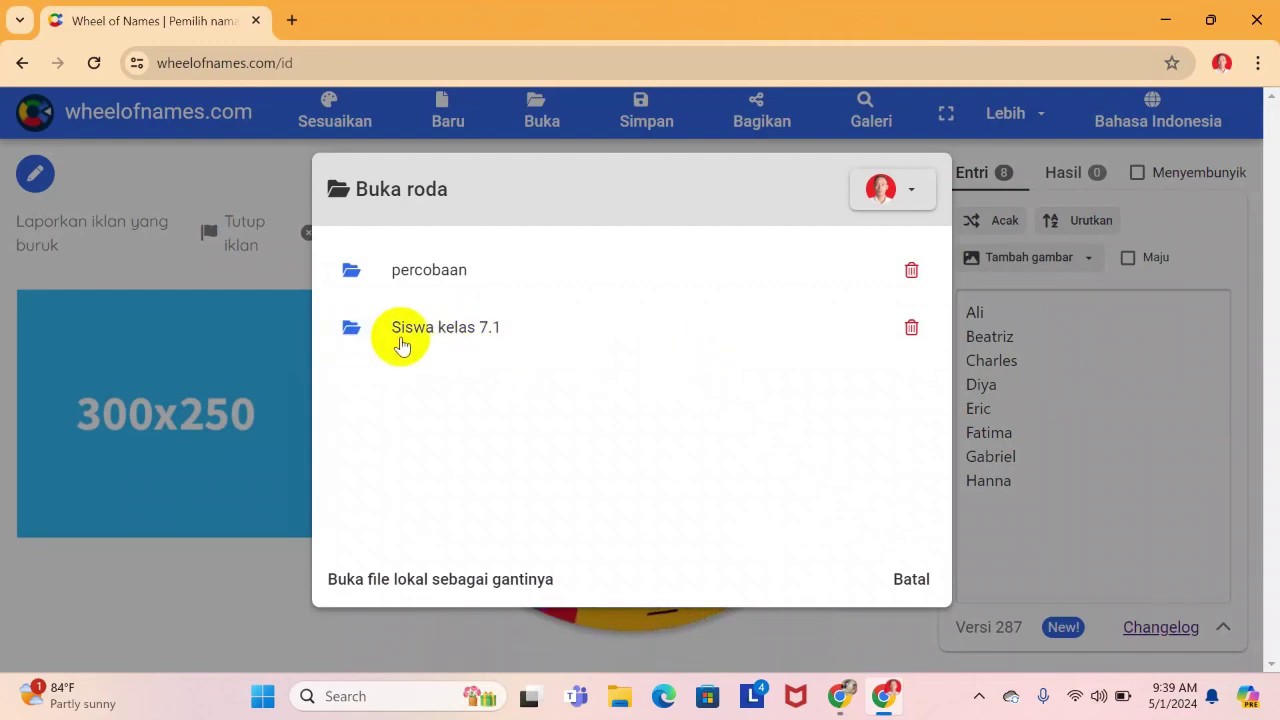
pyautogui.click(406, 336)
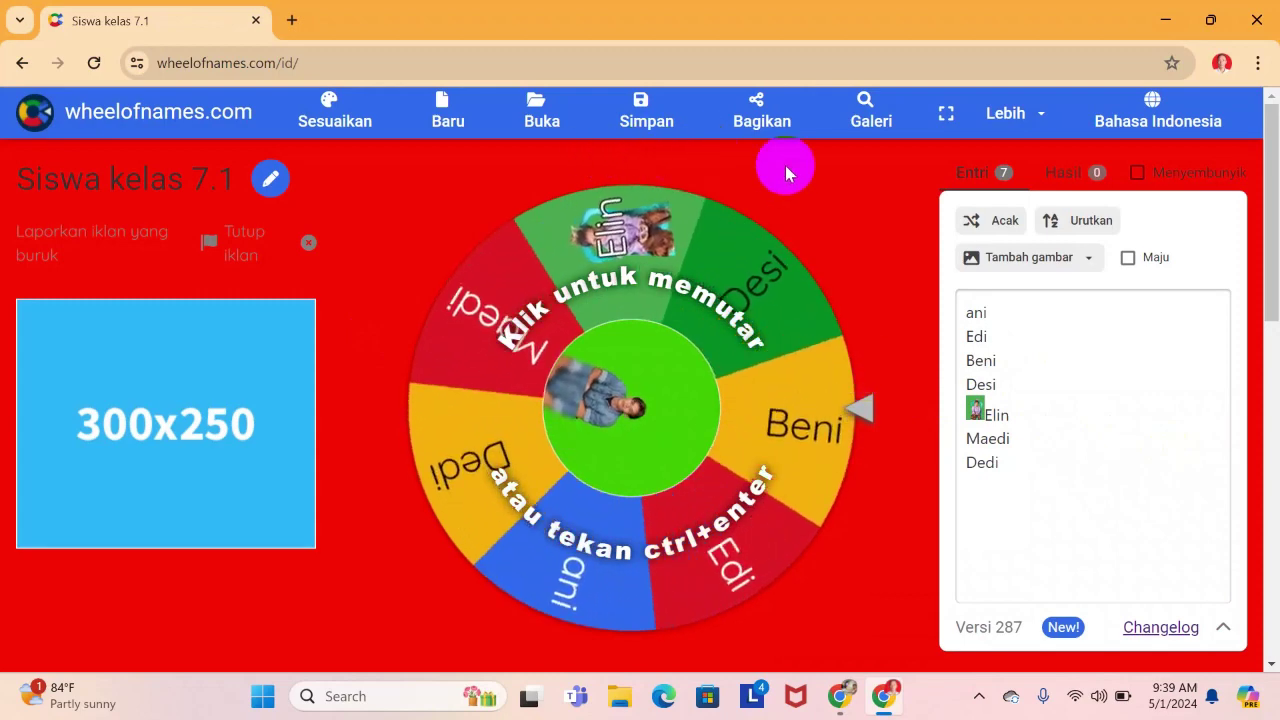
# Step: Spin the reopened wheel, close the winner announcement while keeping the entry, and minimise the browser
pyautogui.click(630, 410)
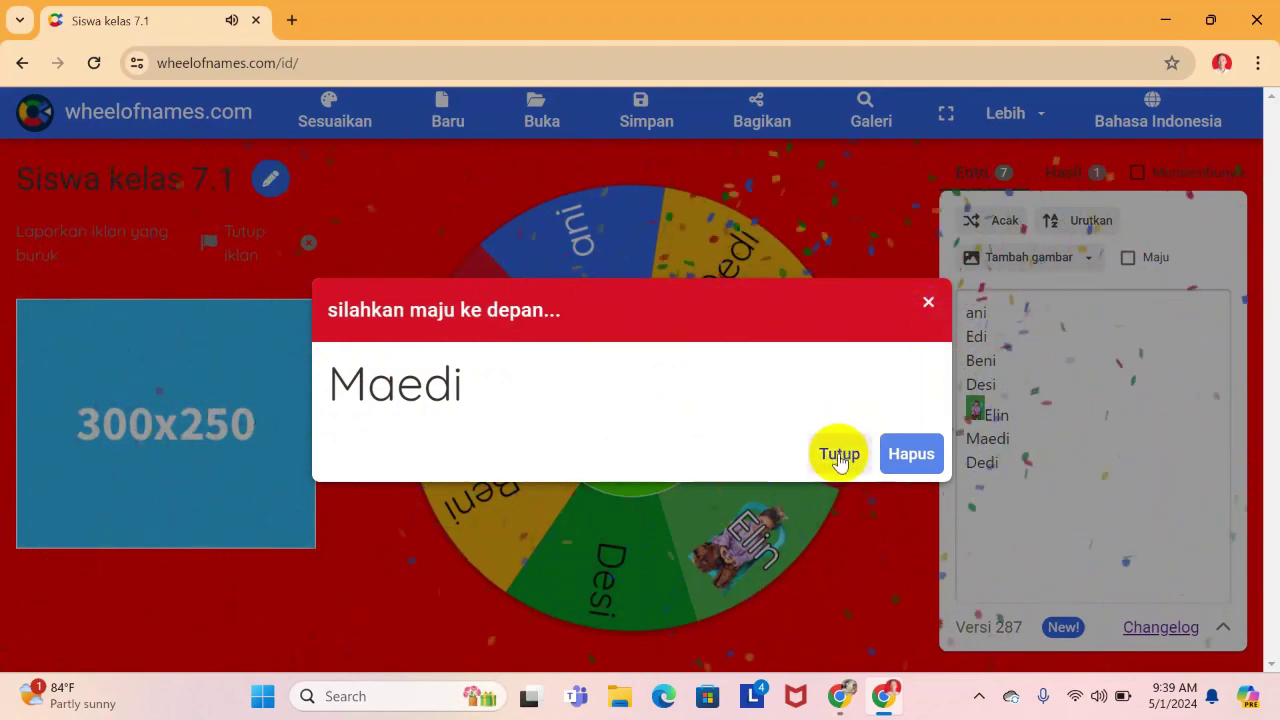
pyautogui.click(839, 455)
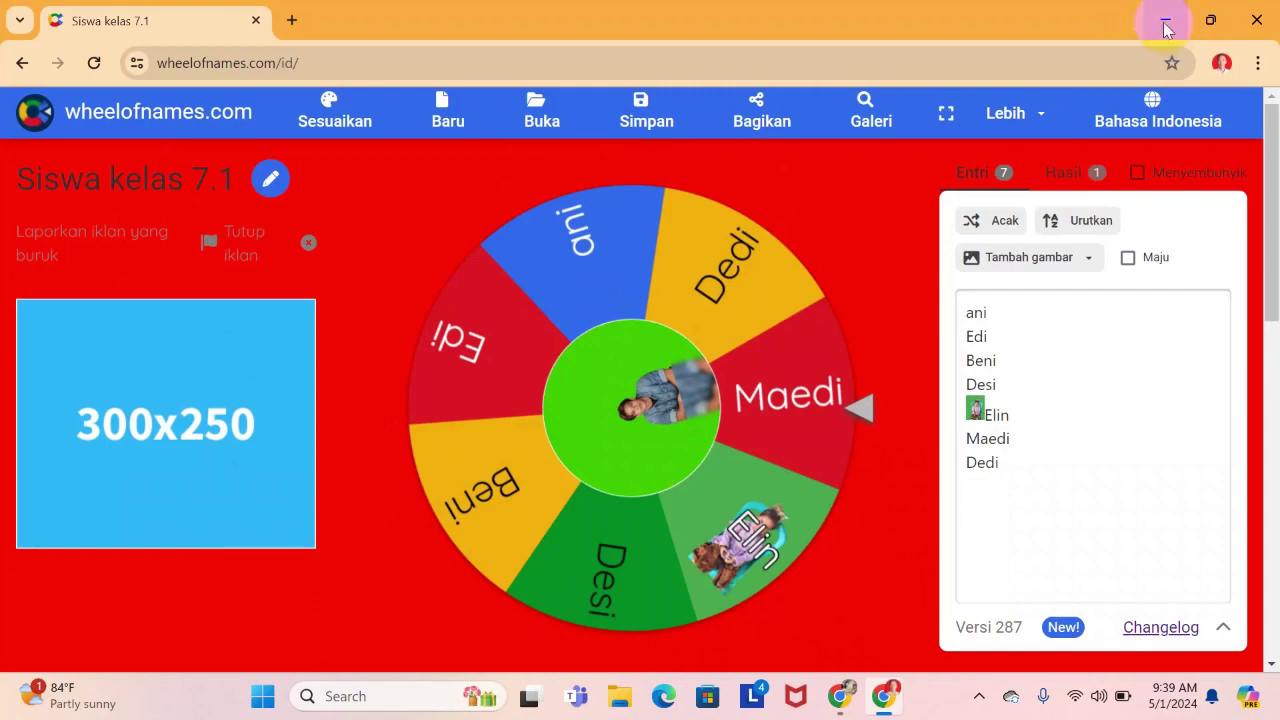
pyautogui.click(1167, 22)
pyautogui.click(1167, 22)
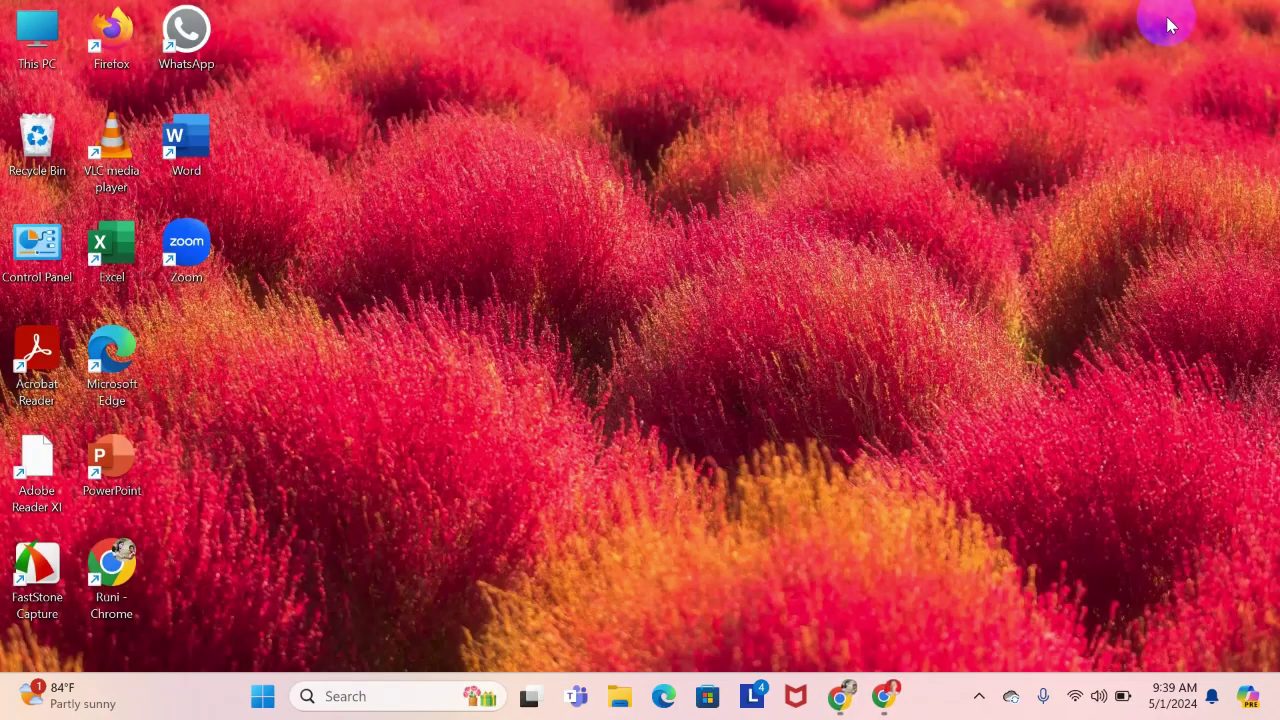